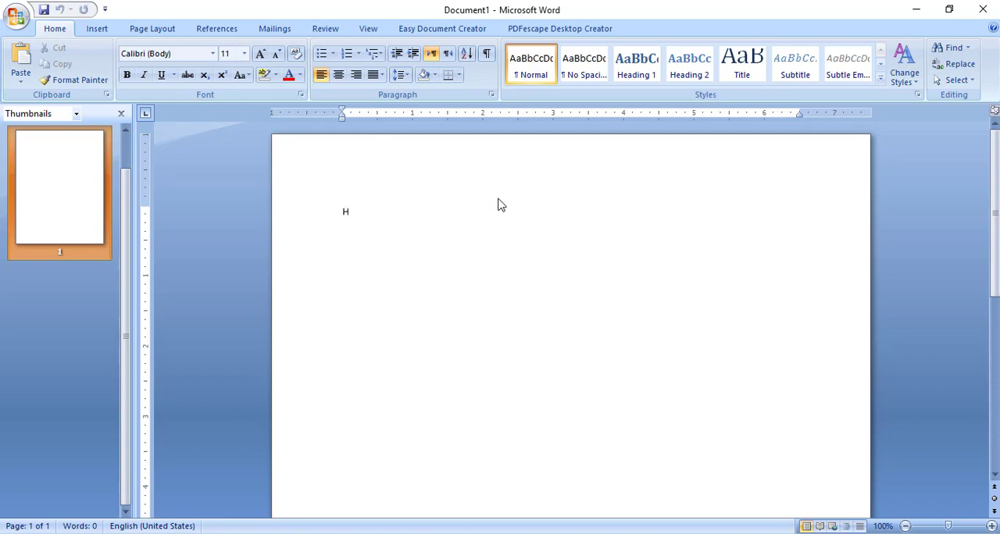
Complete the opening line as "Hello All guys I hope you all be right and enjoying life" and start a new line
text(ello AI)
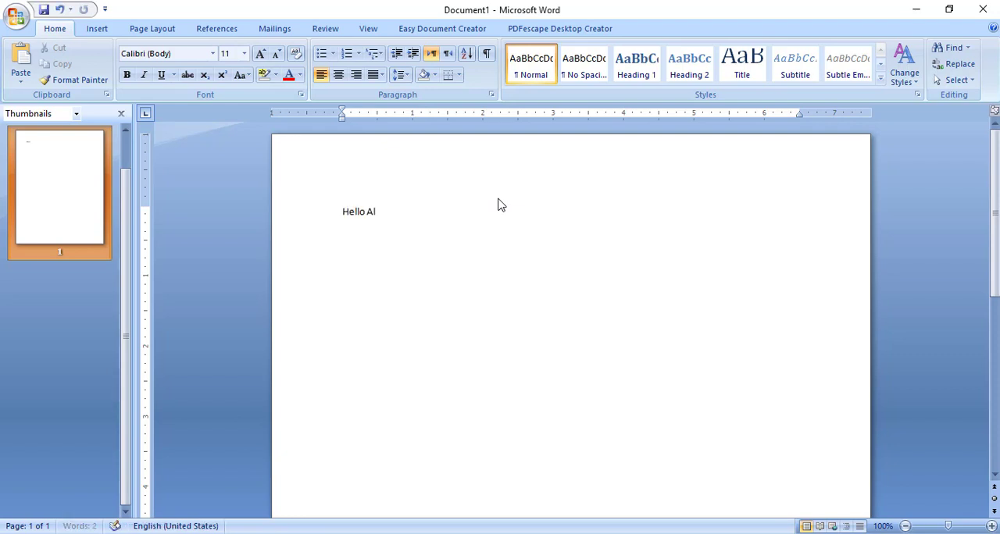
text(l guys I hope you al)
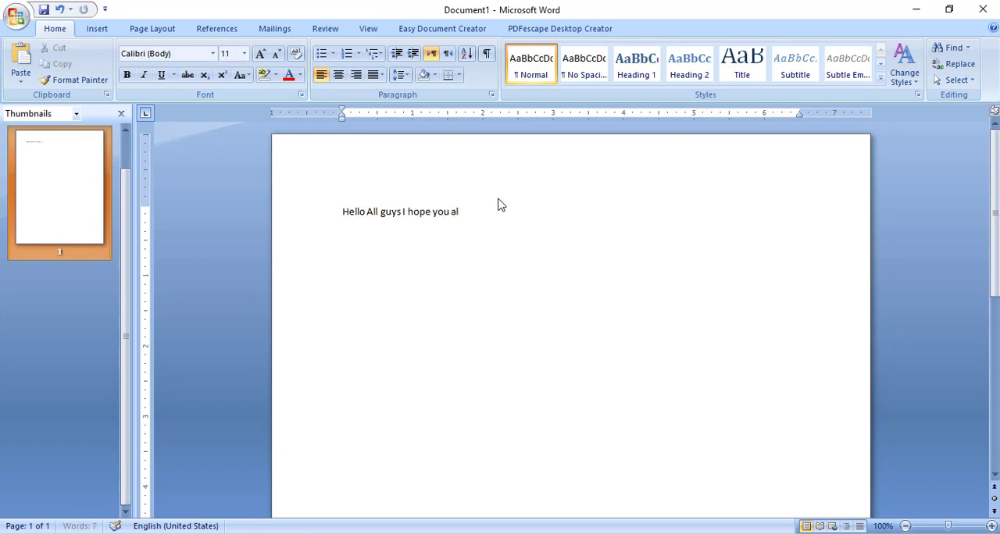
text(l be)
text( right and )
text(wnjj)
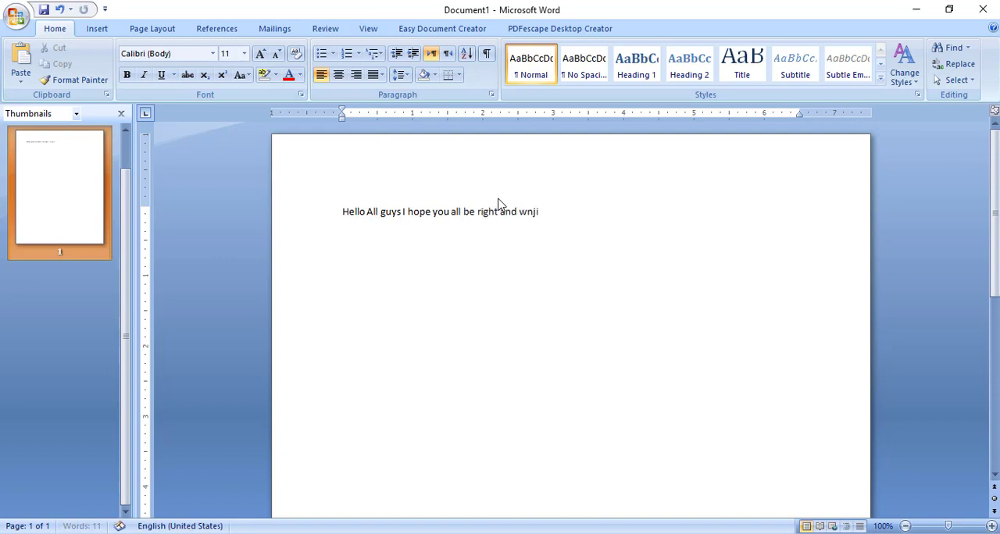
key(BackSpace)
key(BackSpace)
key(BackSpace)
key(BackSpace)
text(enjoying life)
key(Return)
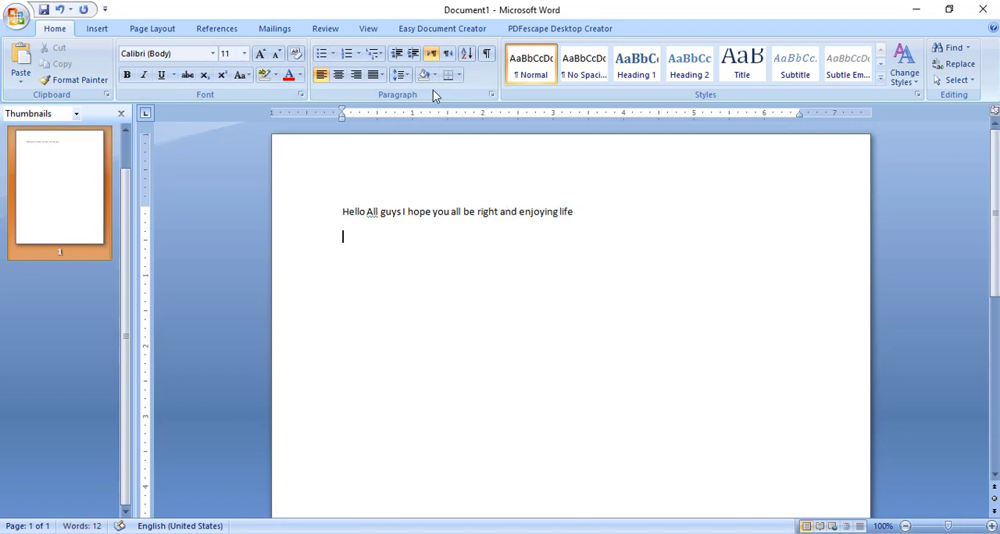
Set the font size of the greeting line to 20 pt
drag(342, 212, 592, 205)
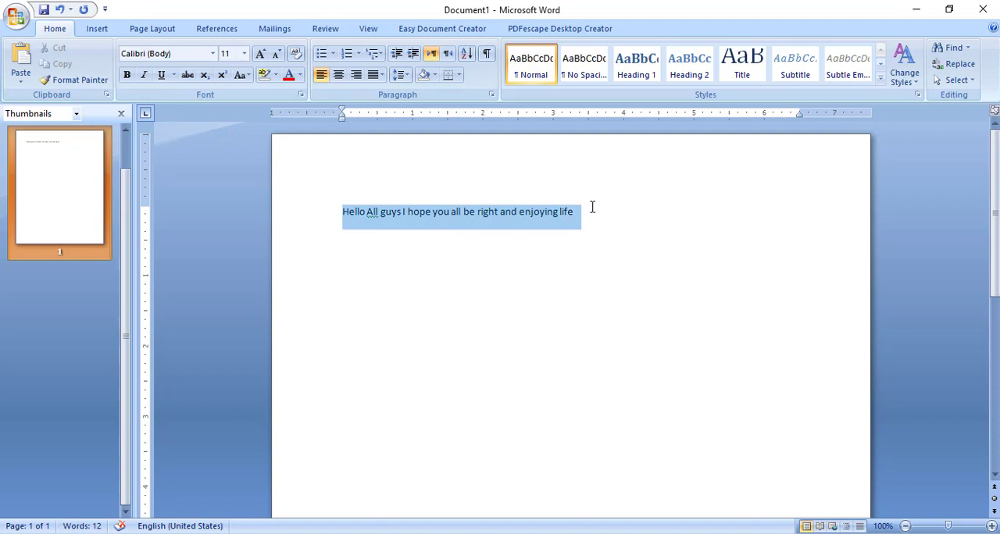
click(261, 54)
click(261, 54)
click(261, 53)
click(261, 53)
click(261, 54)
click(261, 54)
click(261, 54)
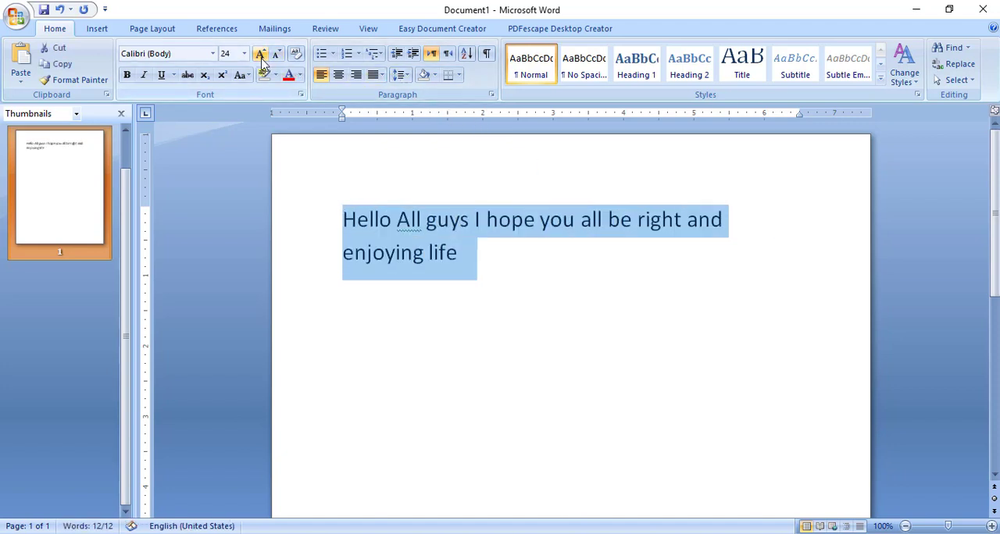
click(276, 55)
click(279, 60)
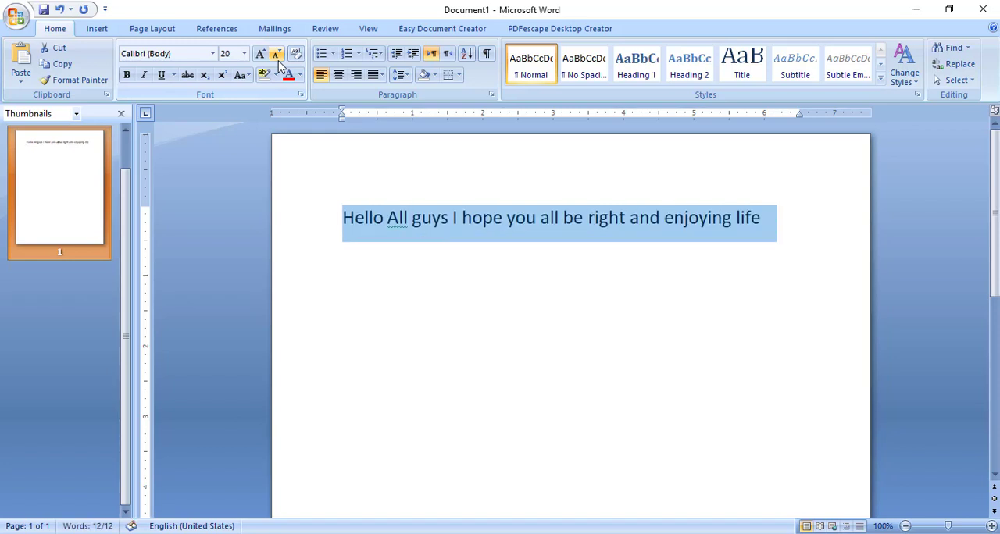
On the line below the greeting, write "1 images" in bold at 18 pt
click(346, 257)
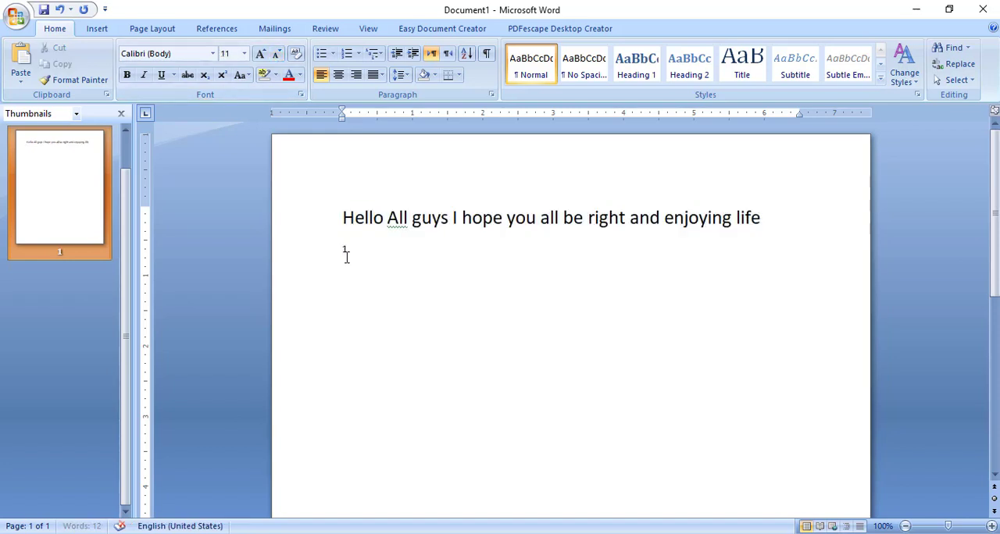
click(261, 54)
click(261, 54)
click(261, 54)
click(261, 53)
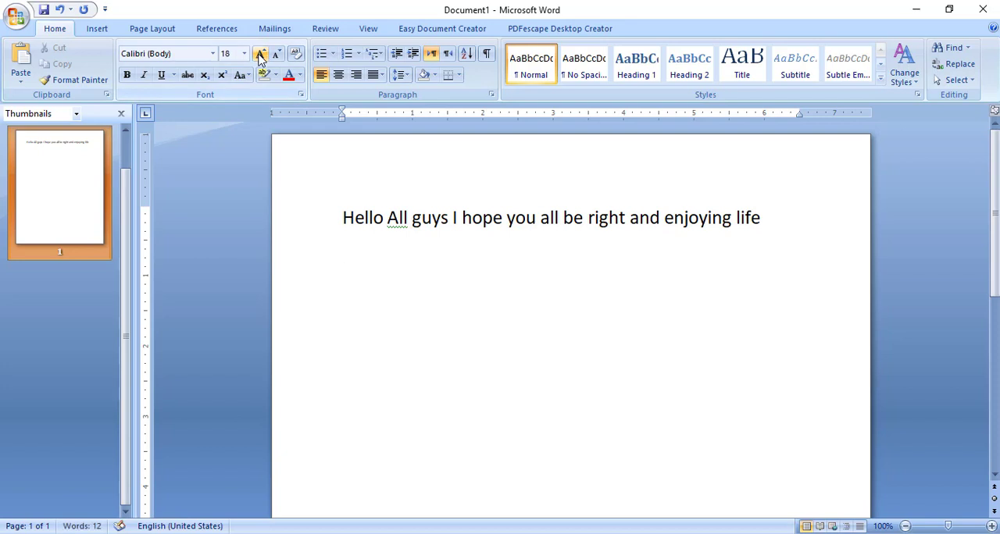
click(128, 80)
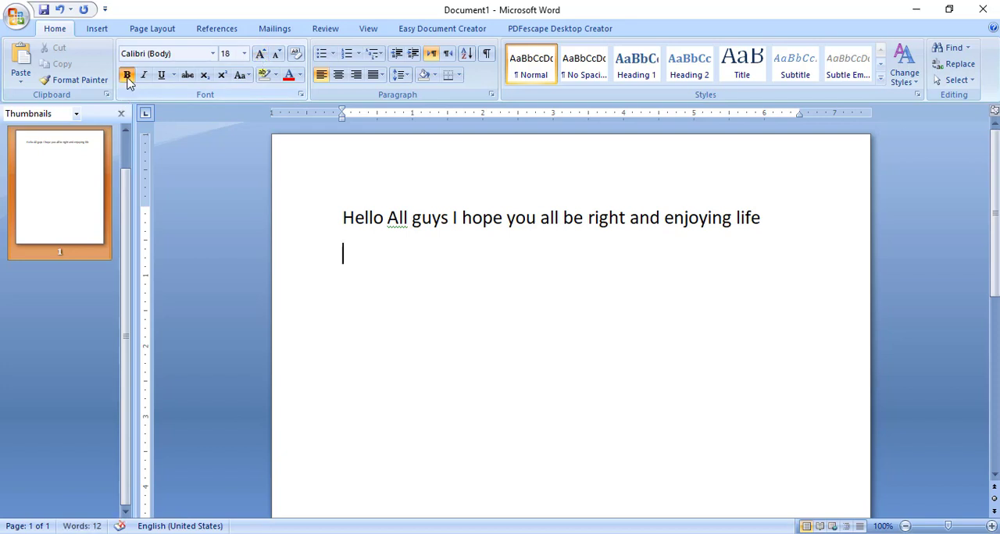
text(1)
text( images)
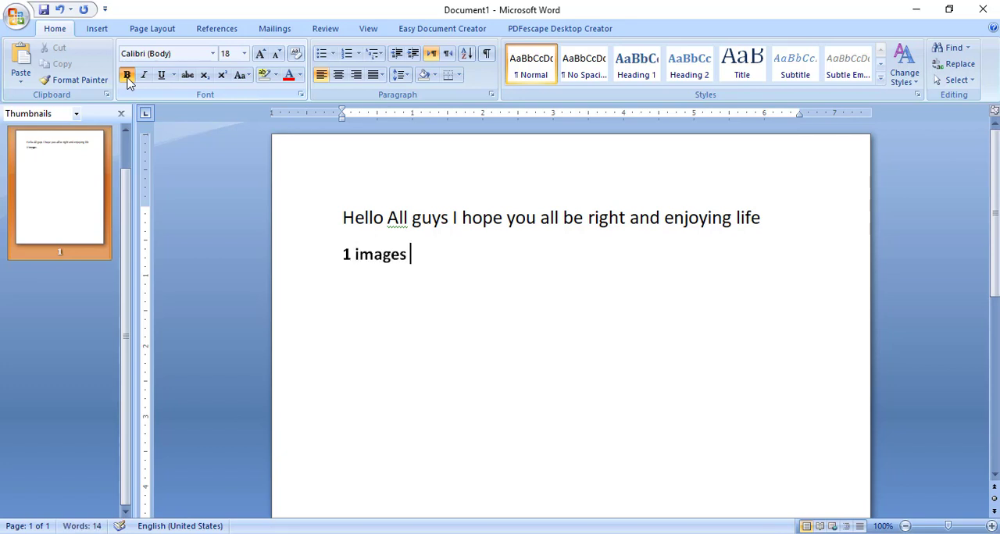
Add the next two list lines, "2 image" and "3 excel", below the first item
key(Return)
text(2 inage)
key(BackSpace)
key(BackSpace)
key(BackSpace)
key(BackSpace)
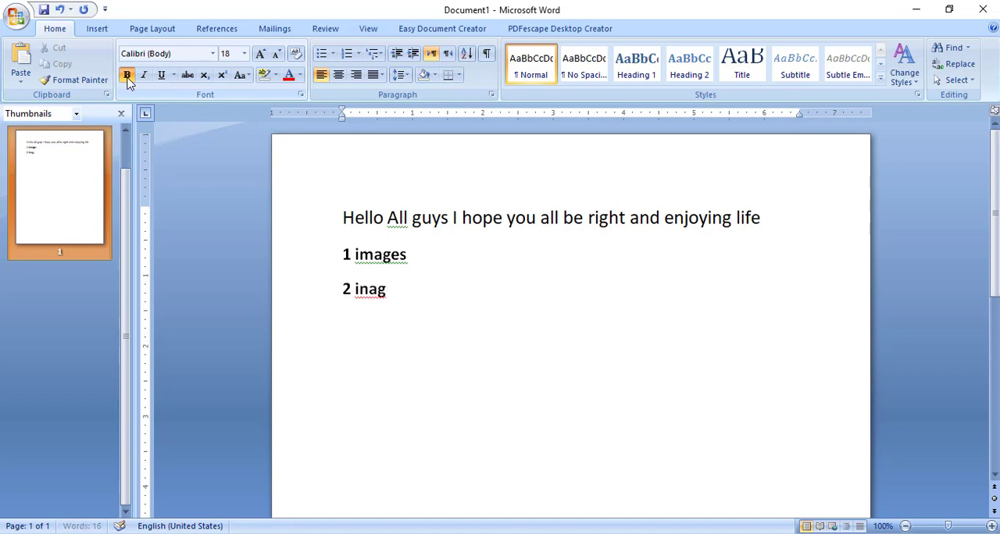
text(mage)
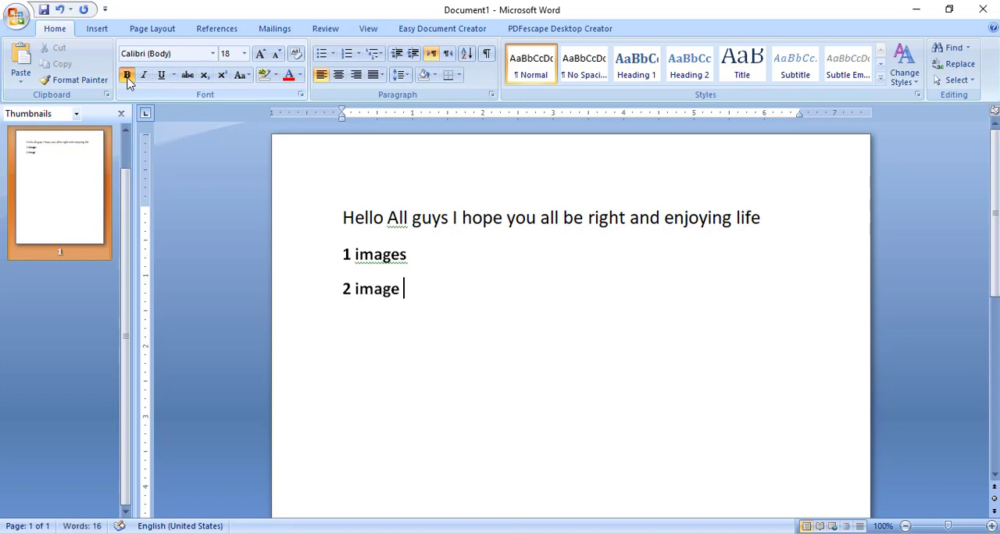
key(Return)
text(3 excel)
key(Return)
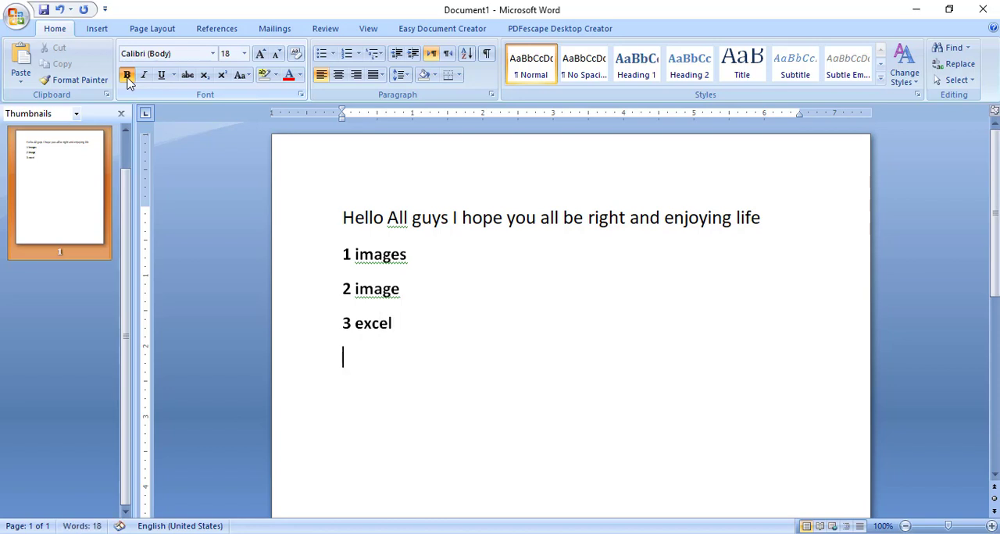
Add the line "4 ms word file" and extend the third item to "3 excel file"
text(mages)
key(BackSpace)
key(BackSpace)
text(4 ms w)
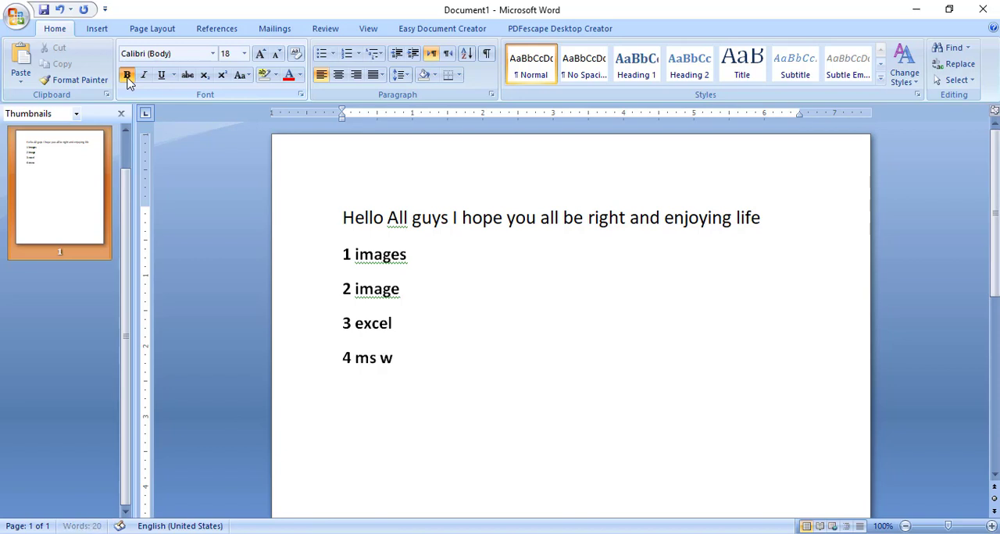
text(ord file)
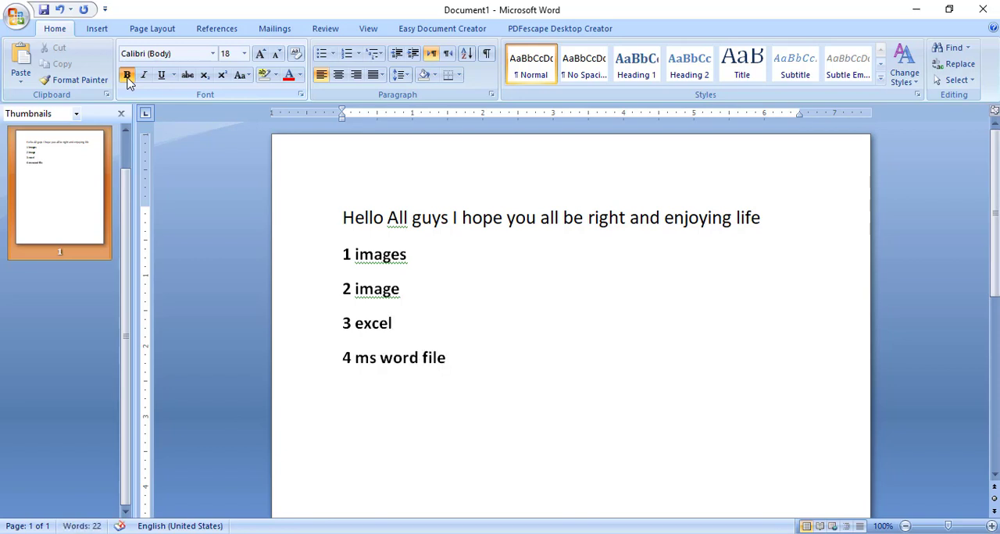
key(Up)
text(file)
Add the line "5 any document from net or internet" after the fourth item and start a new line
key(Down)
key(Right)
key(Right)
key(Right)
key(Right)
key(Return)
text(5)
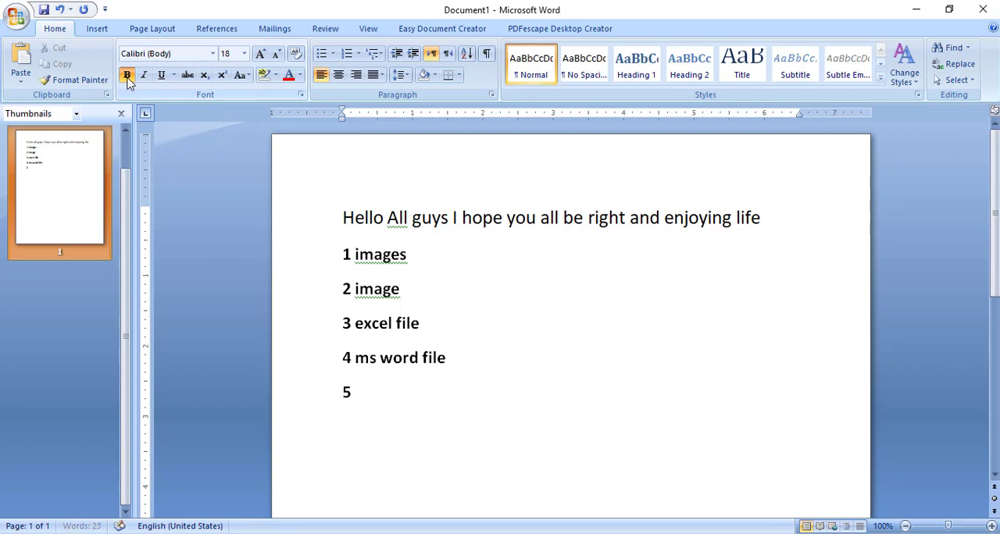
text( any do)
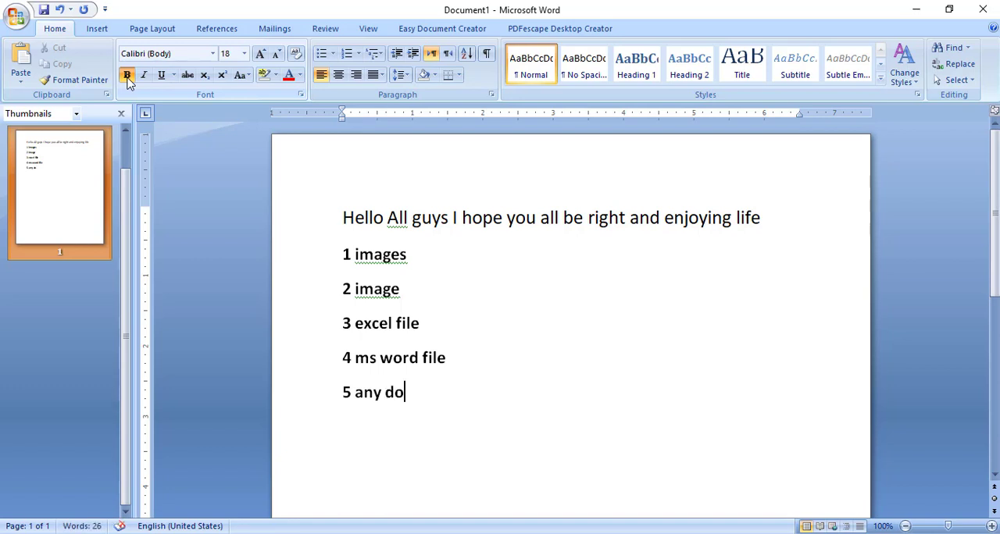
text(cument fro)
key(BackSpace)
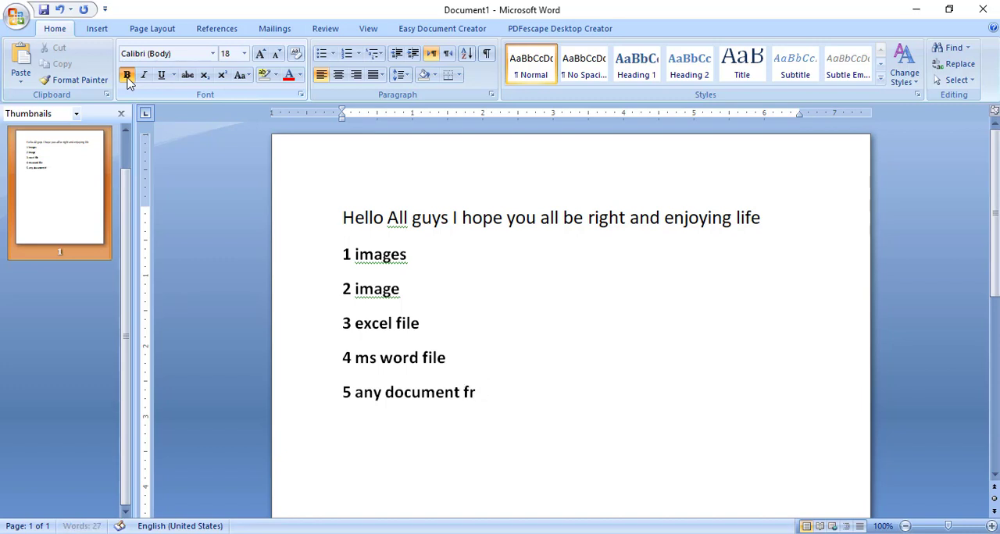
text(r)
key(BackSpace)
text(om net or i)
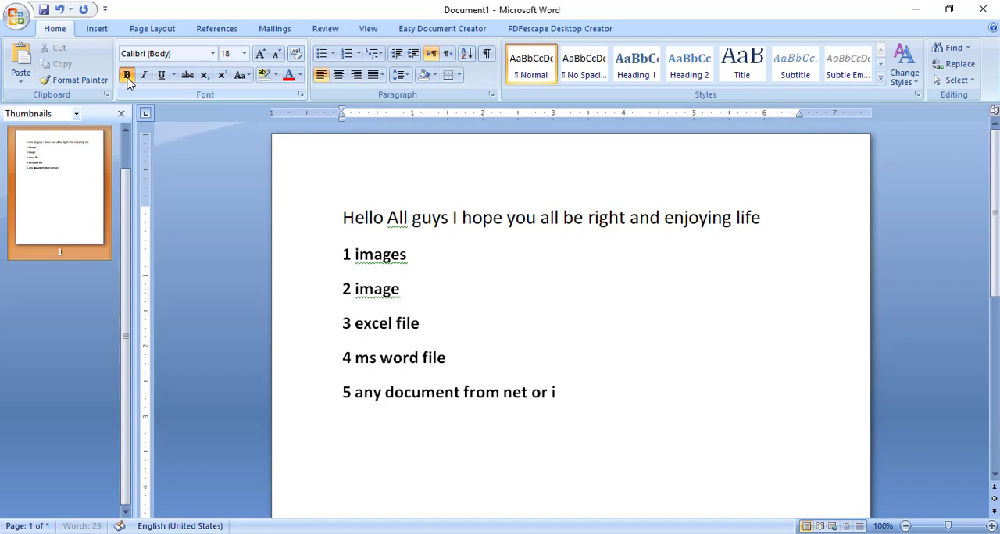
text(nternet)
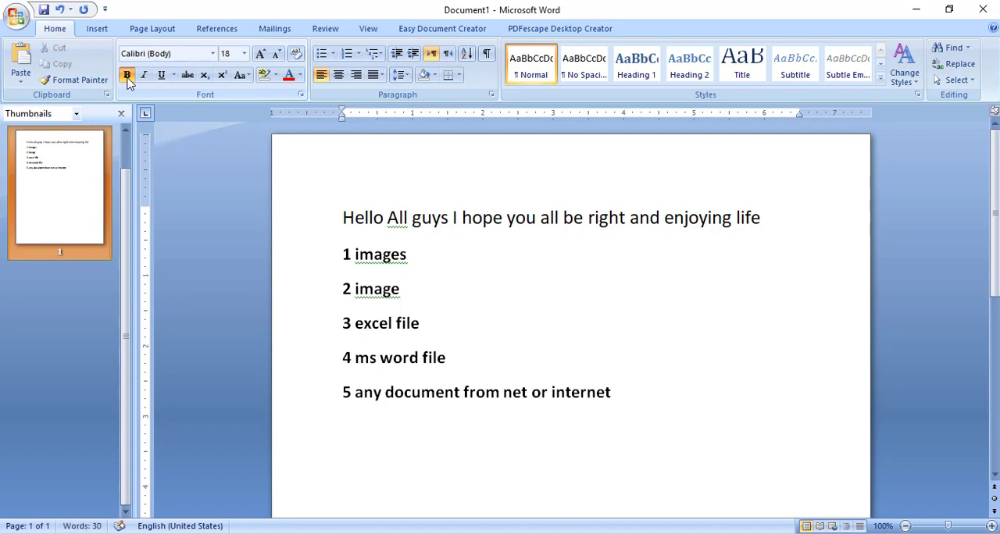
key(Return)
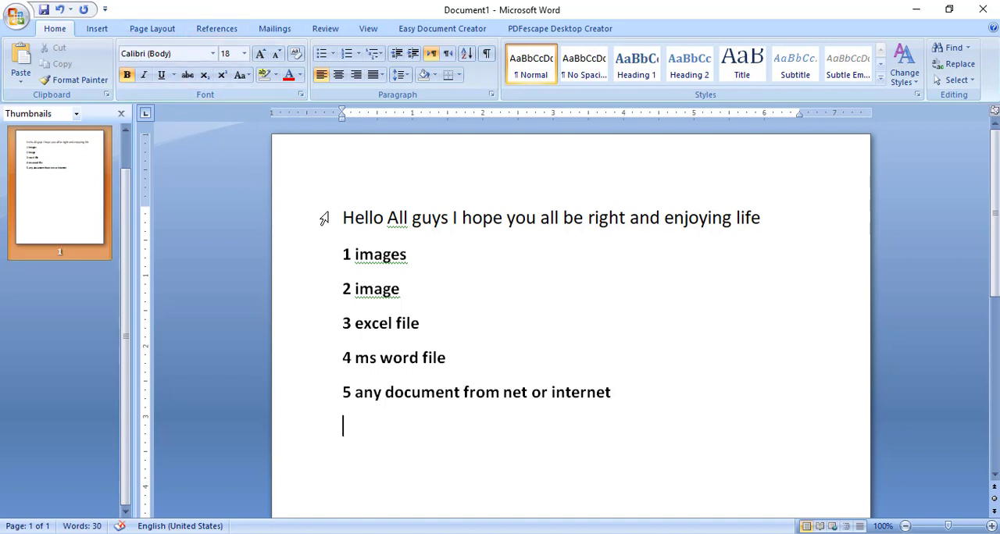
click(416, 254)
click(404, 290)
click(430, 327)
click(452, 360)
Switch to the untitled Notepad note, save it in Documents as khdhkhsf, and close it
click(397, 533)
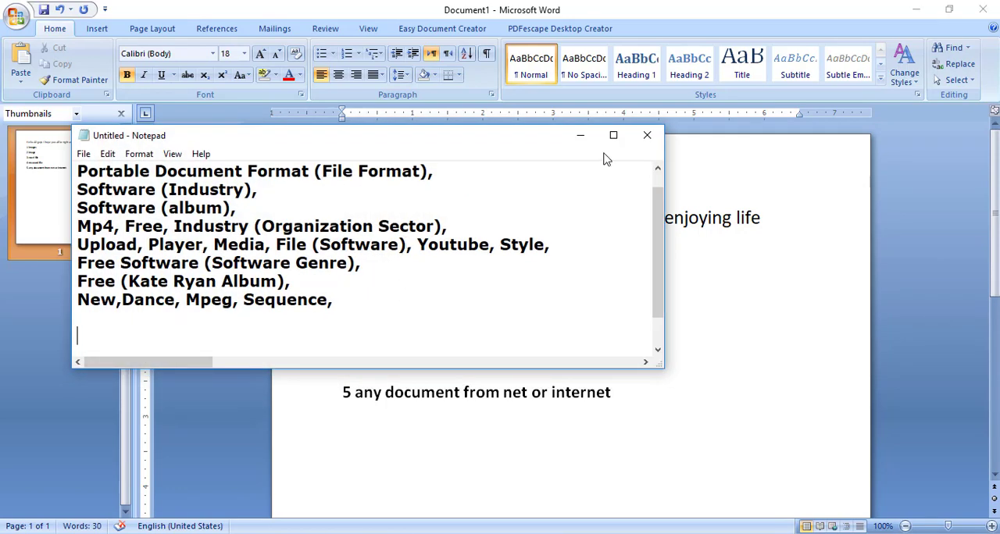
click(649, 138)
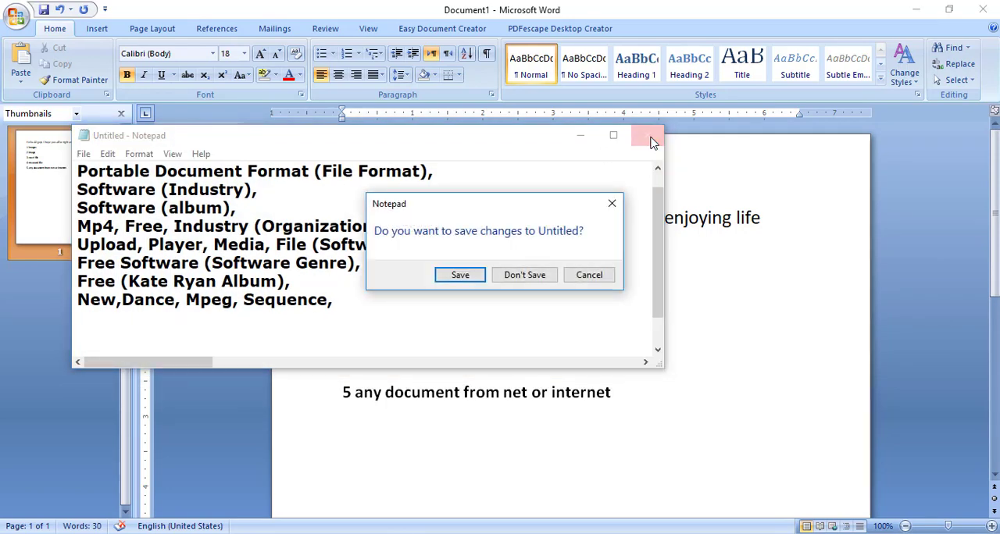
click(461, 275)
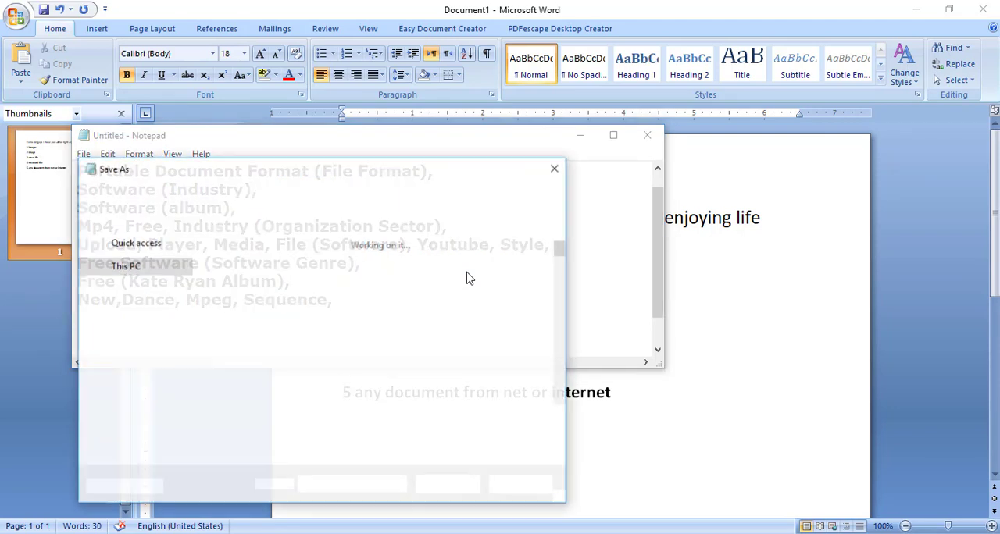
text(khdhkhsf)
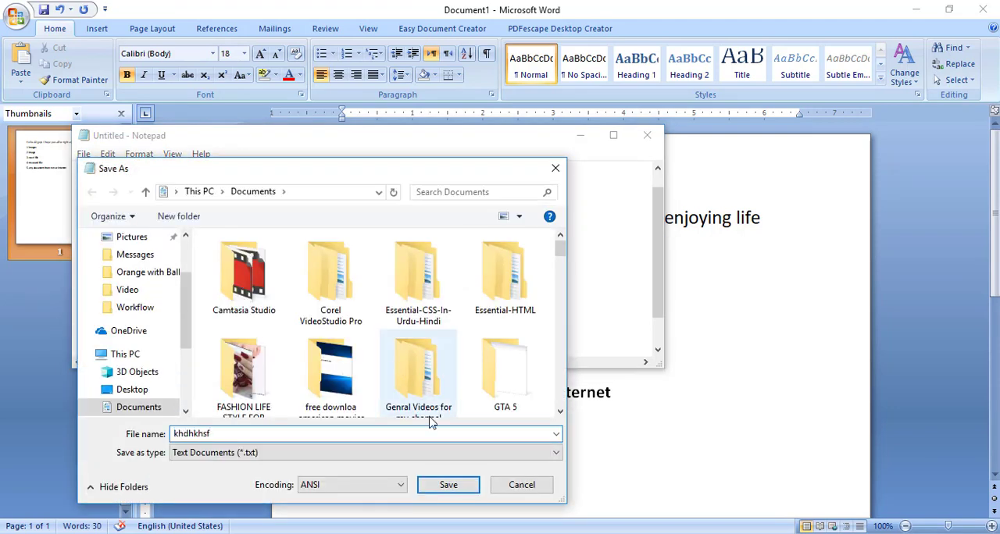
click(442, 489)
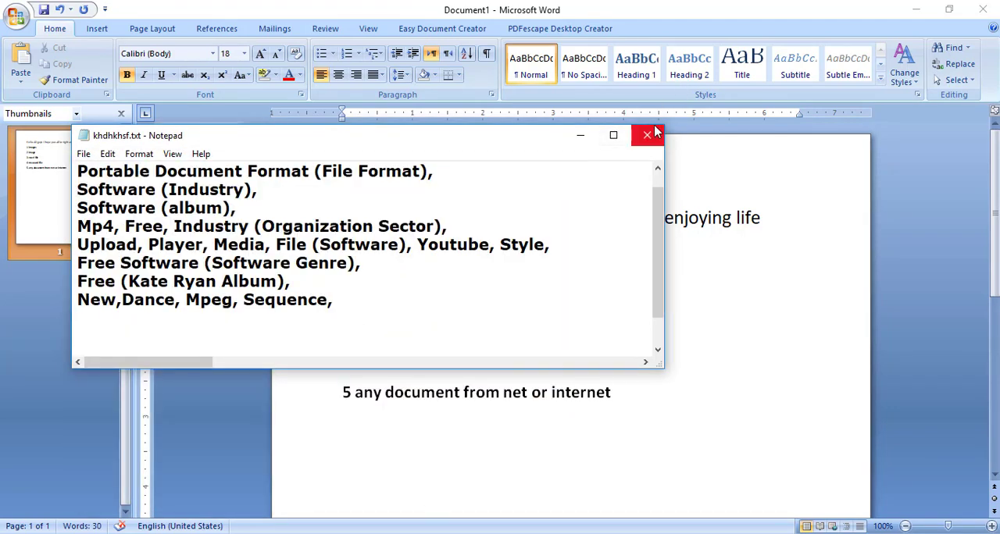
click(645, 138)
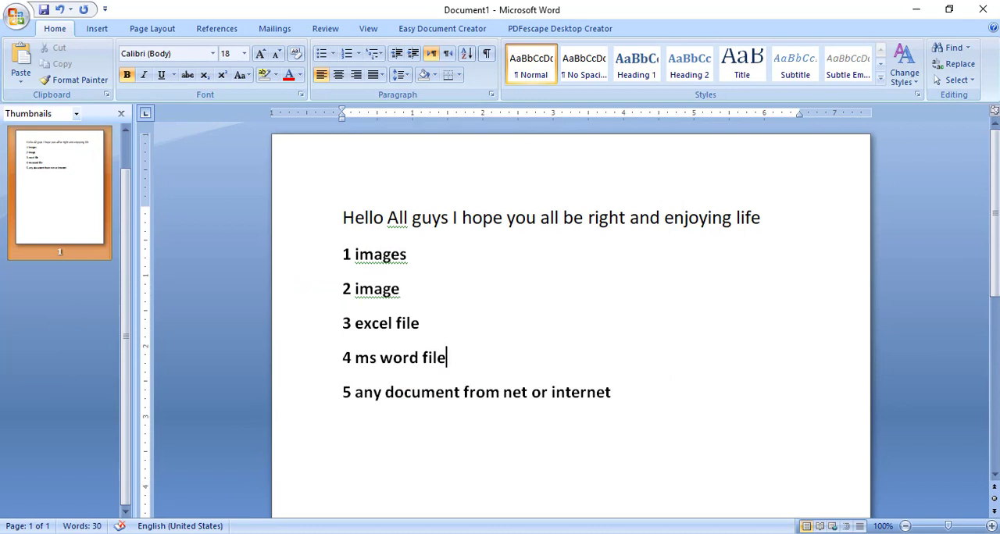
click(388, 533)
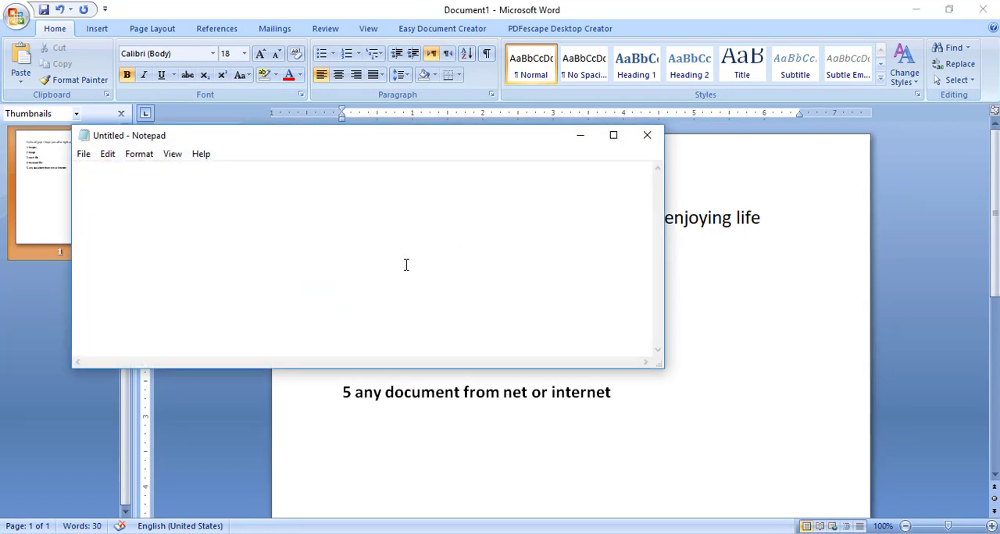
key(alt+Tab)
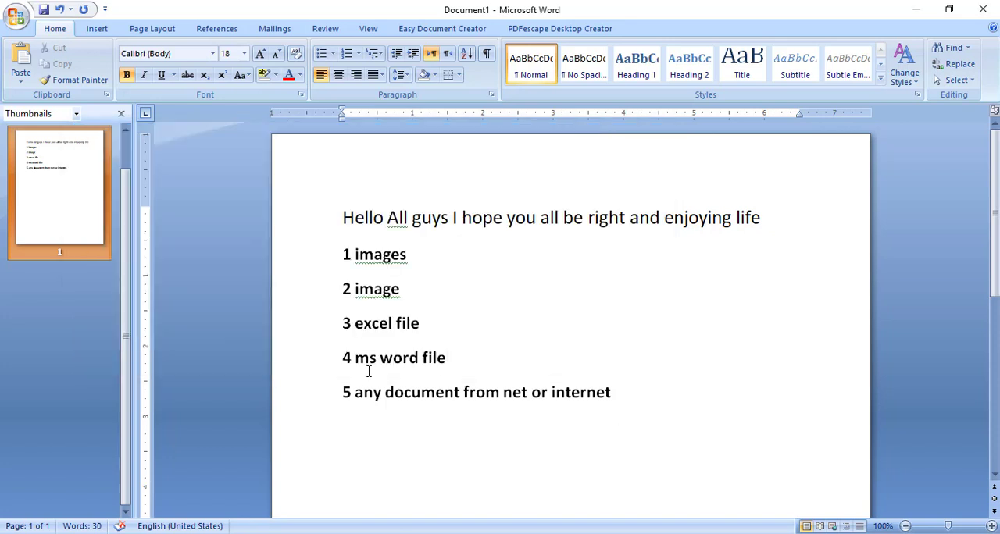
key(Return)
text(note)
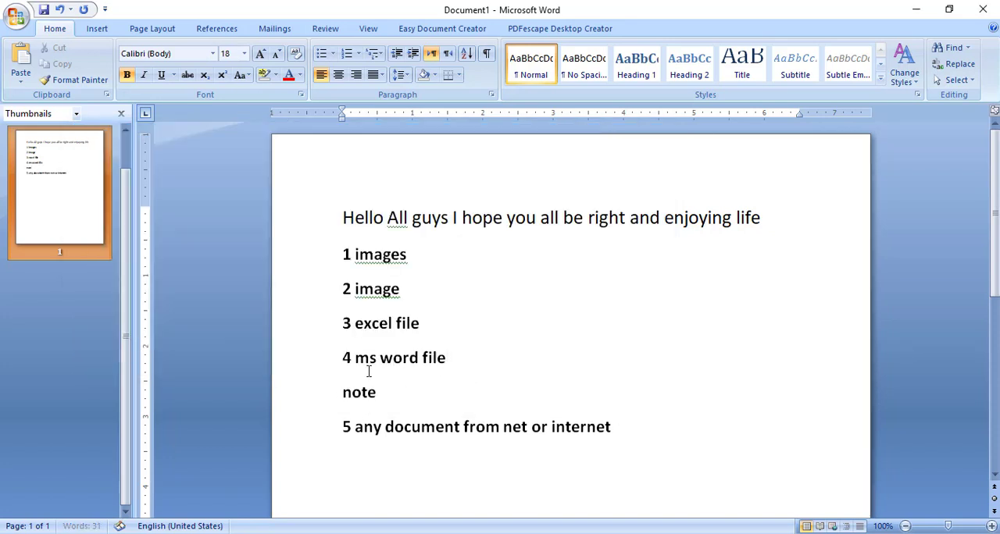
key(BackSpace)
key(BackSpace)
key(BackSpace)
key(BackSpace)
key(BackSpace)
click(371, 358)
key(BackSpace)
key(BackSpace)
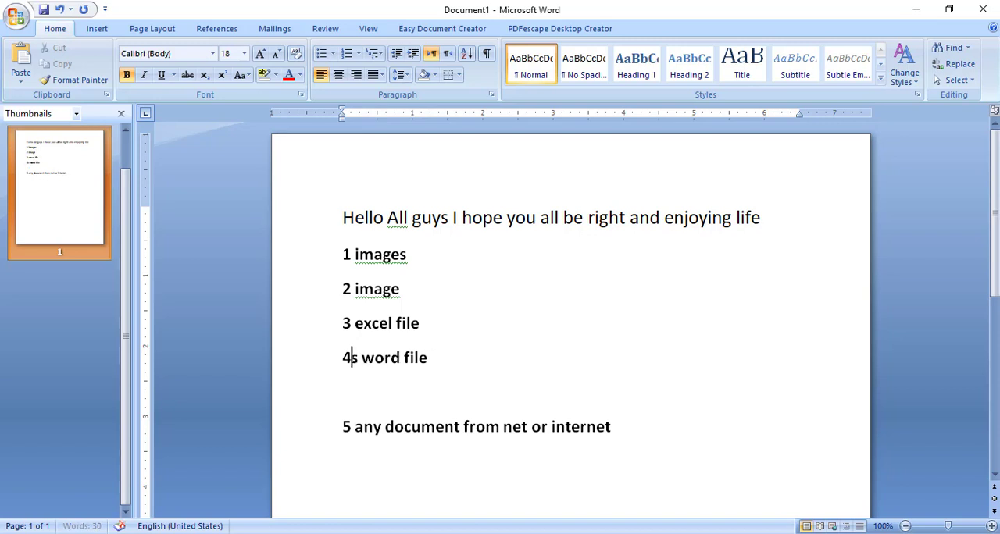
text(m)
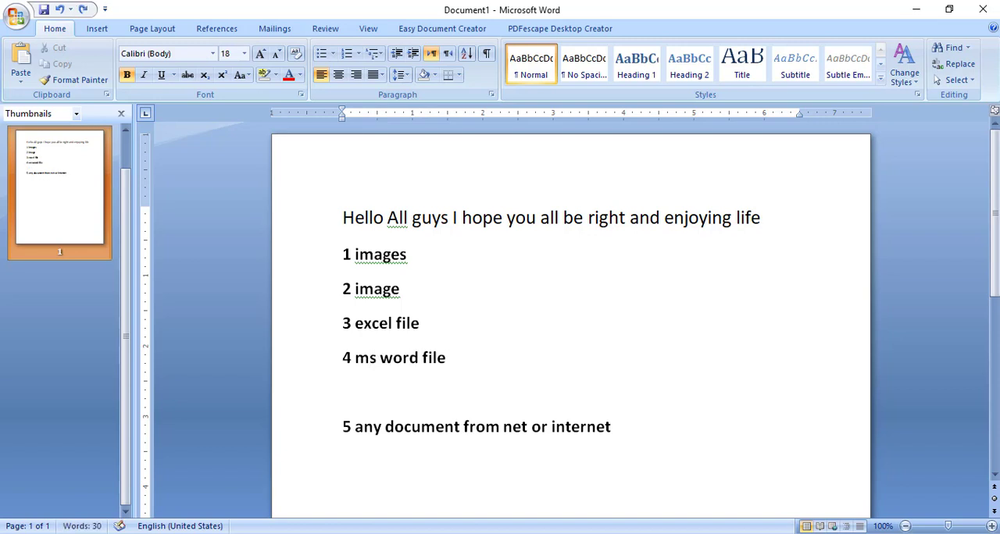
click(356, 408)
key(BackSpace)
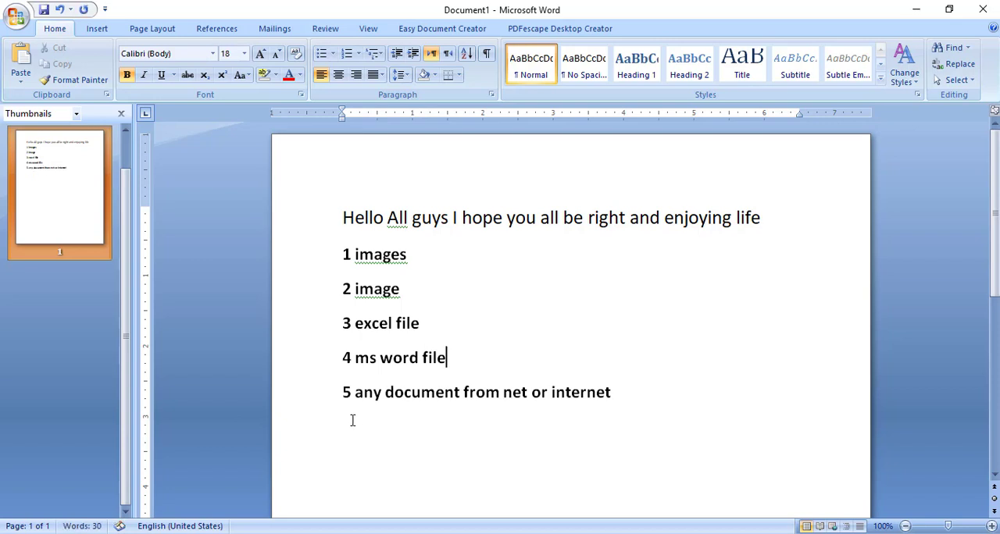
Add the line "6 notepad" below the fifth list item and start a new line
click(352, 421)
text(6 notepadd)
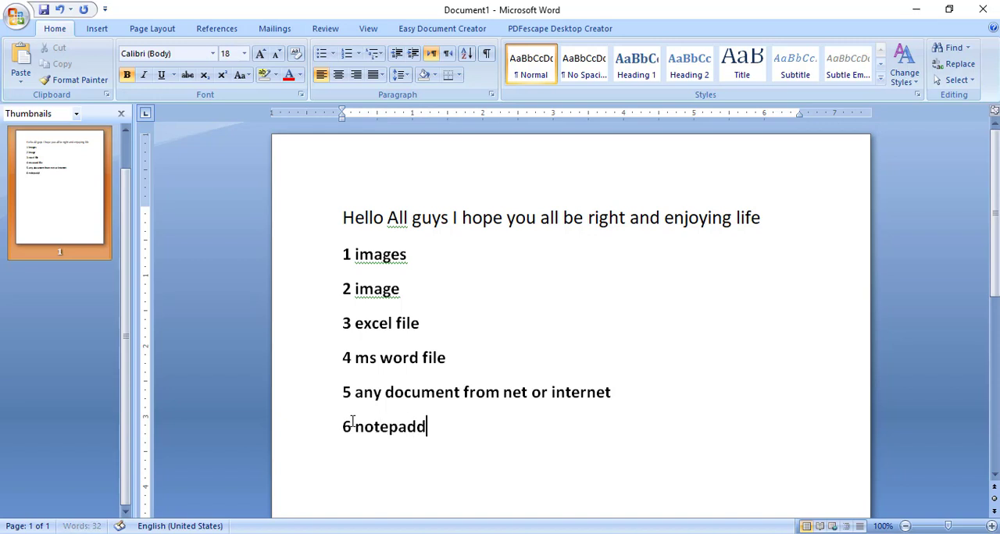
key(BackSpace)
key(Return)
Add the line "7 notepad" as the seventh list item and start a new line
text(notep)
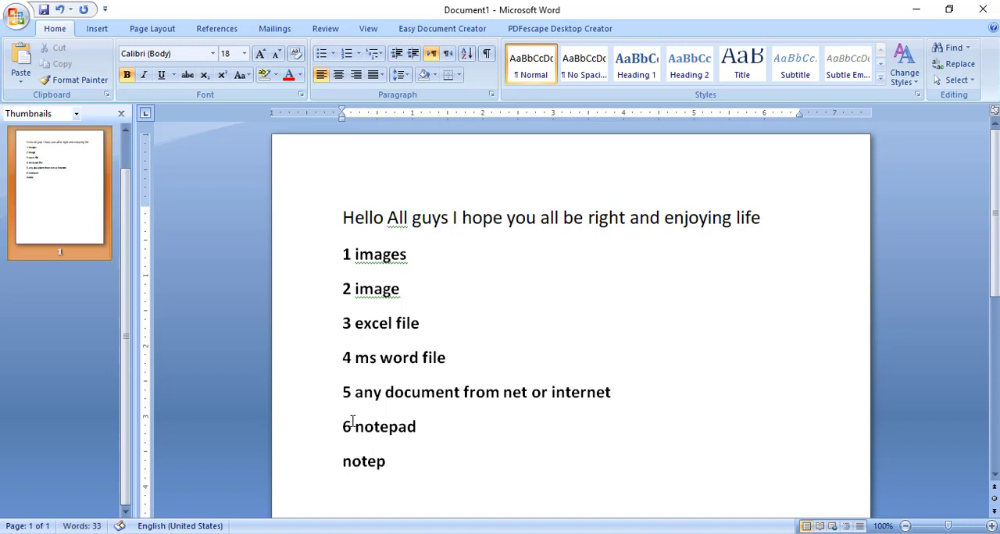
text(ad)
key(BackSpace)
key(BackSpace)
key(BackSpace)
key(BackSpace)
text(7 note pad)
key(Return)
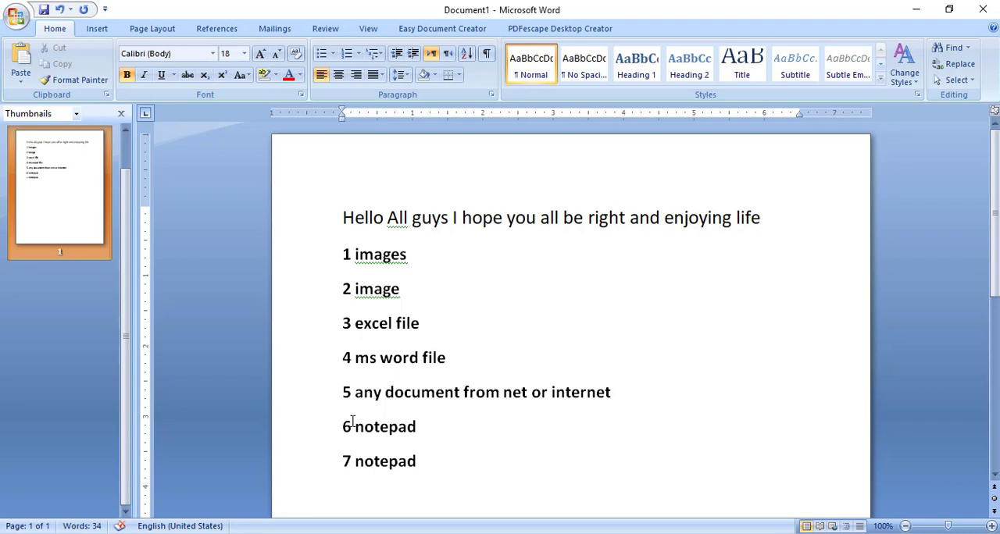
Minimize the Word document and the empty Notepad window, and open the images folder on the desktop
click(410, 255)
click(915, 8)
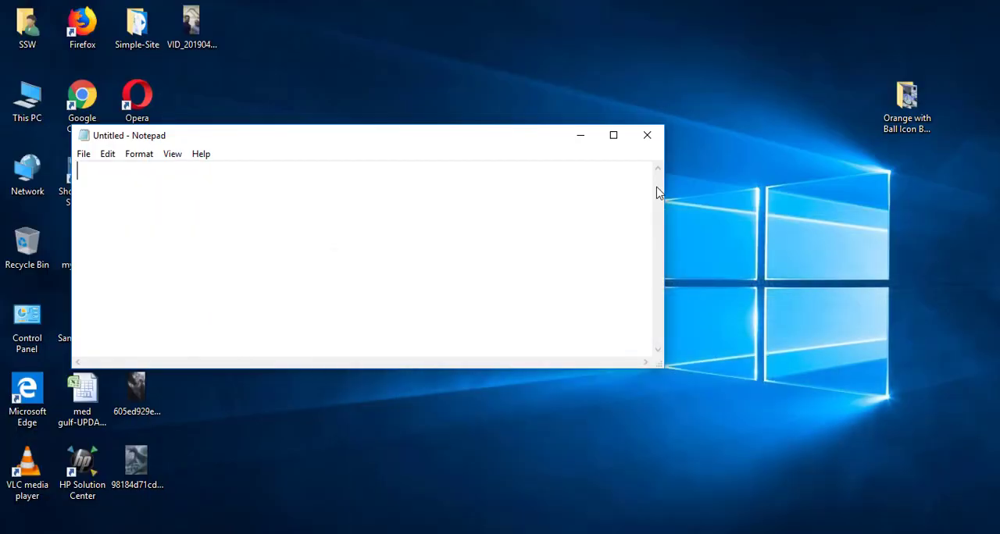
click(580, 145)
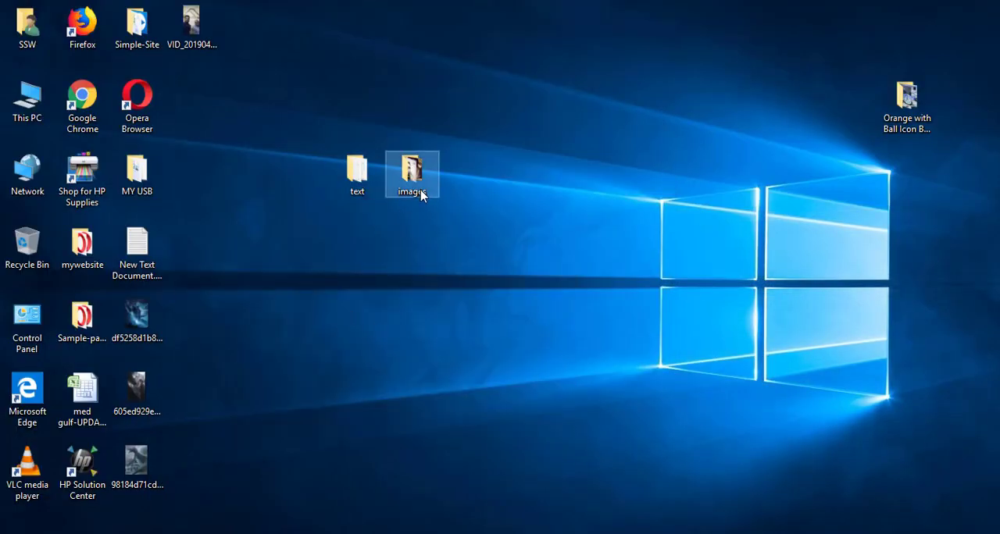
double_click(420, 191)
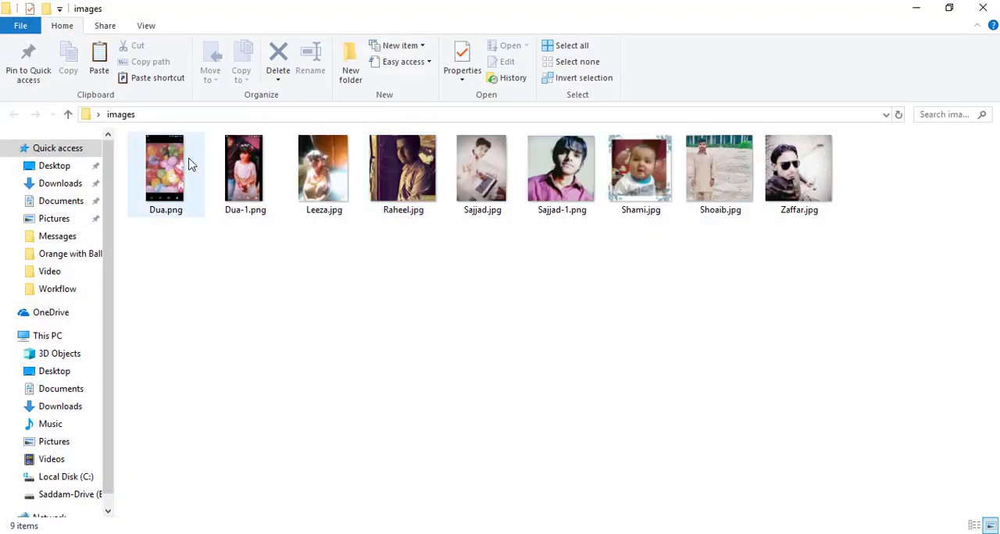
Select all pictures in the images folder and open the print settings for them
click(189, 164)
key(shift+Right)
key(shift+Right)
key(shift+Right)
key(shift+Right)
key(shift+Right)
key(shift+Right)
key(shift+Right)
key(shift+Right)
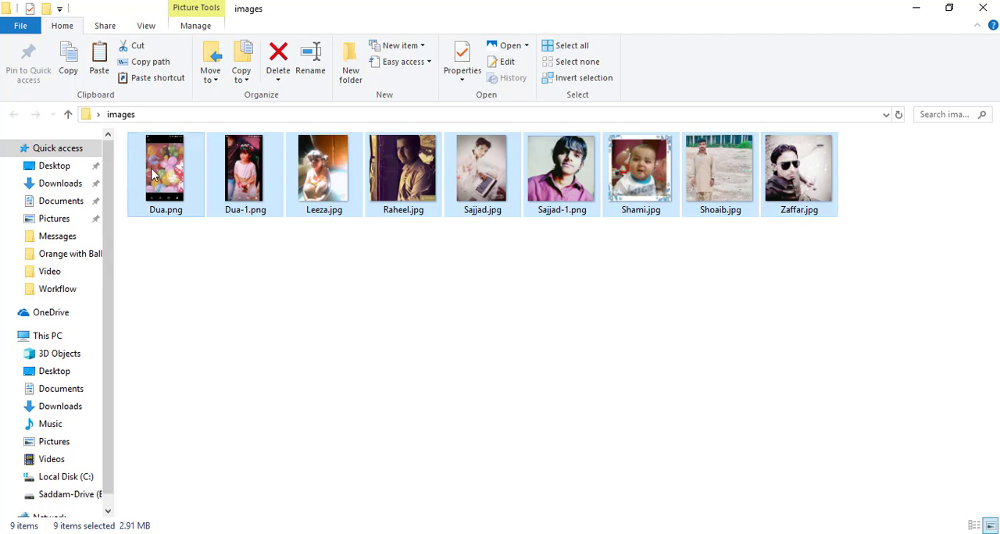
right_click(153, 173)
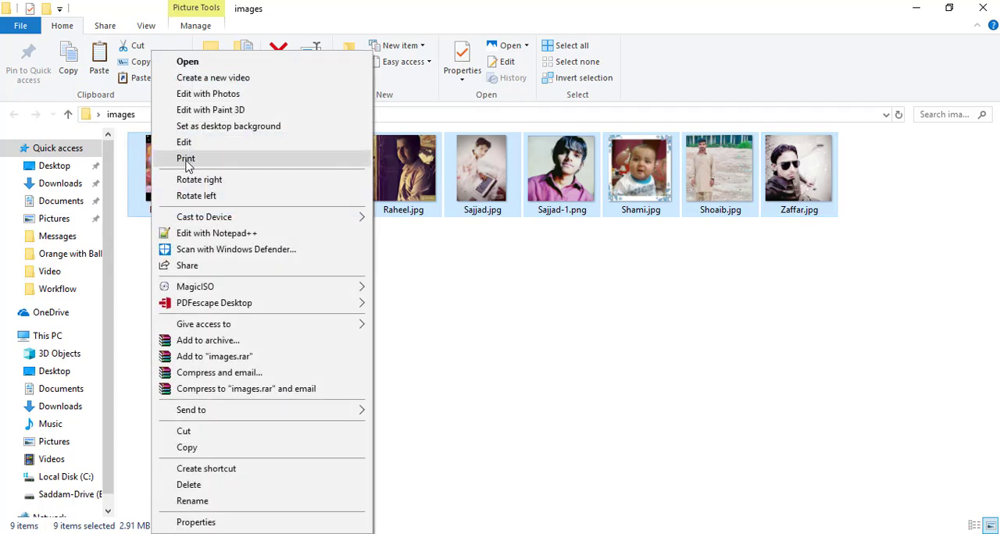
click(186, 159)
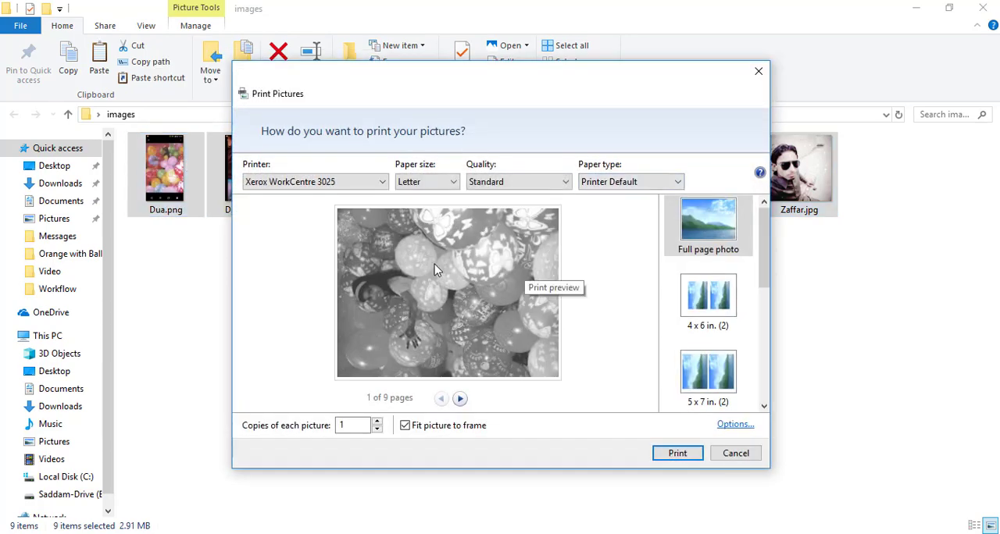
Preview the 4 x 6 in. layout, return to Full page photo, and set the printer to Microsoft Print to PDF
click(728, 306)
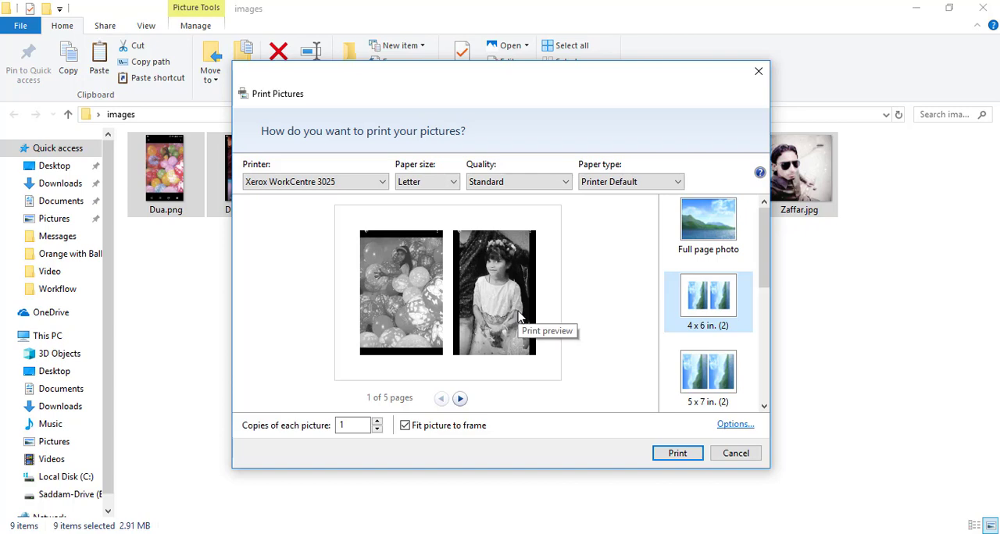
click(701, 240)
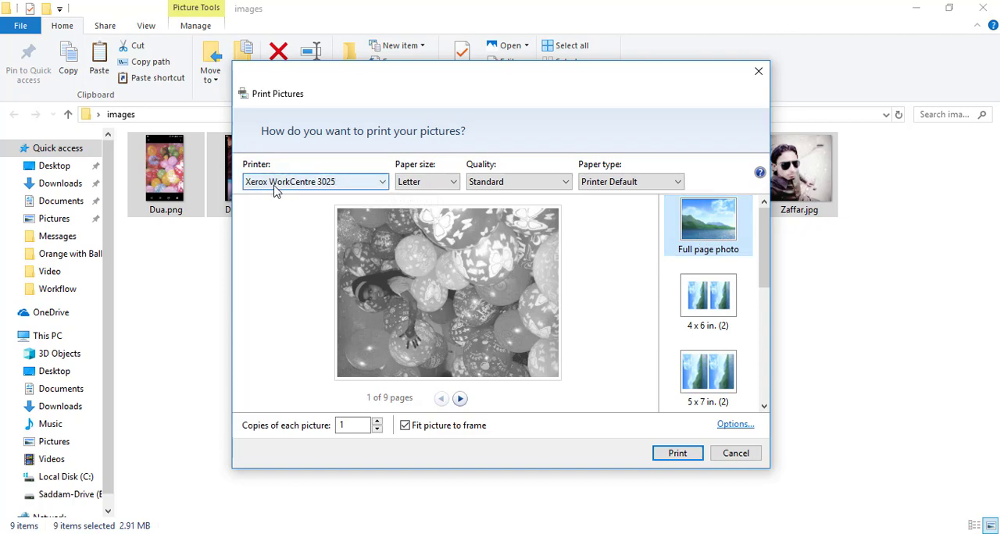
click(341, 188)
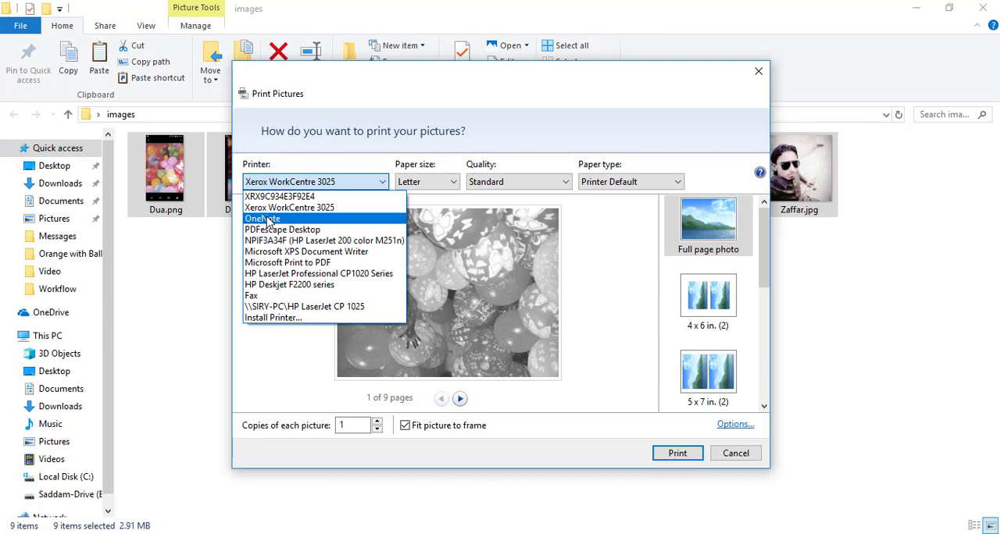
click(285, 263)
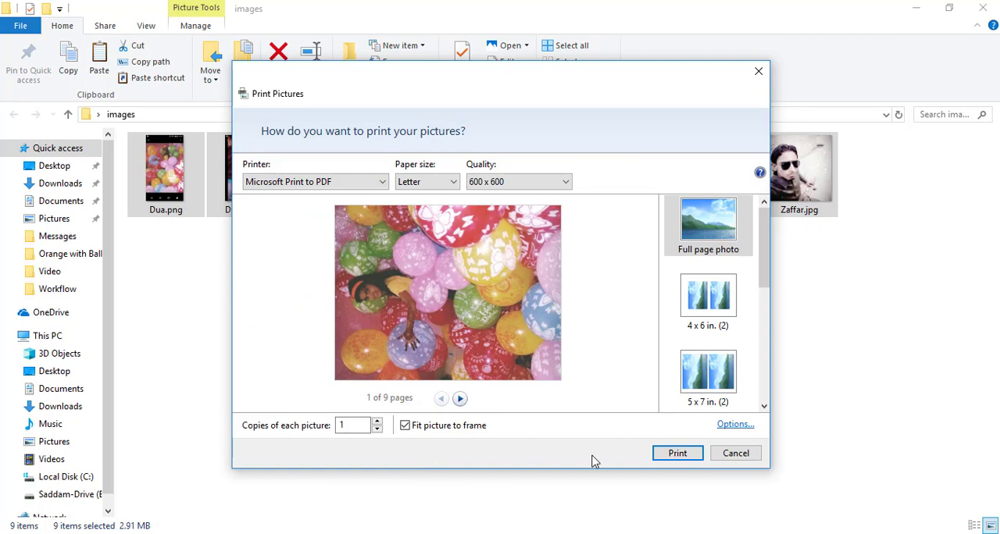
click(381, 183)
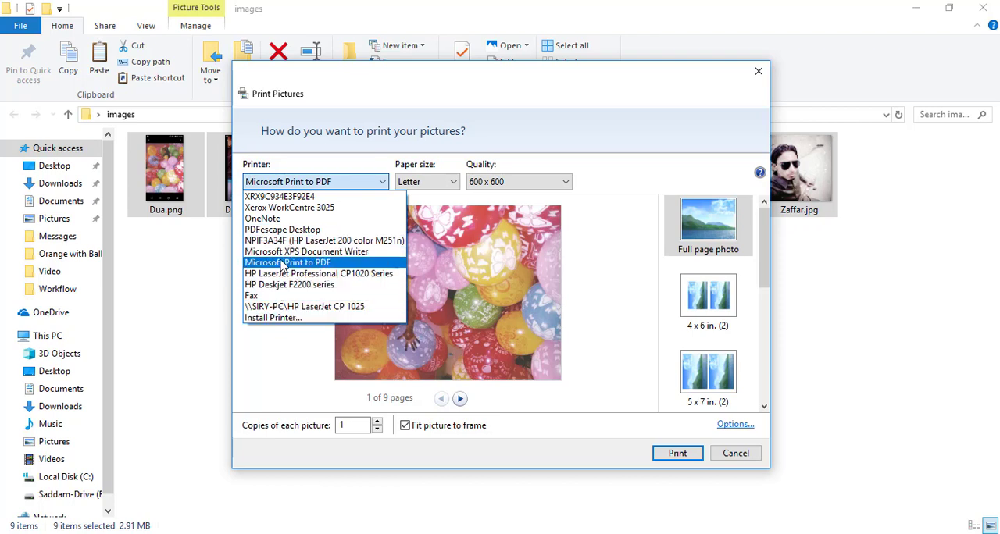
click(649, 461)
Print the pictures to PDF, choose the Desktop as save location, and create a folder named "ny" there
click(668, 453)
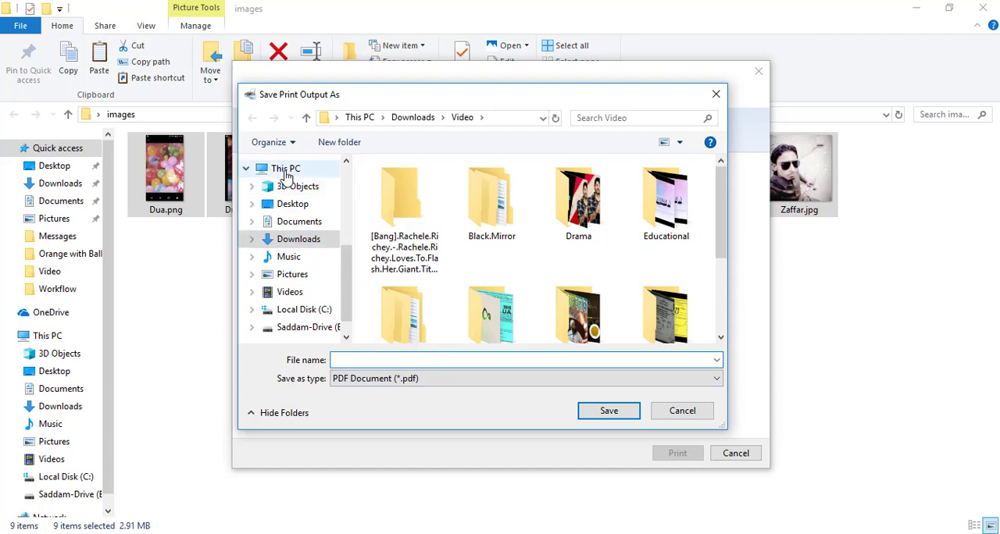
click(289, 204)
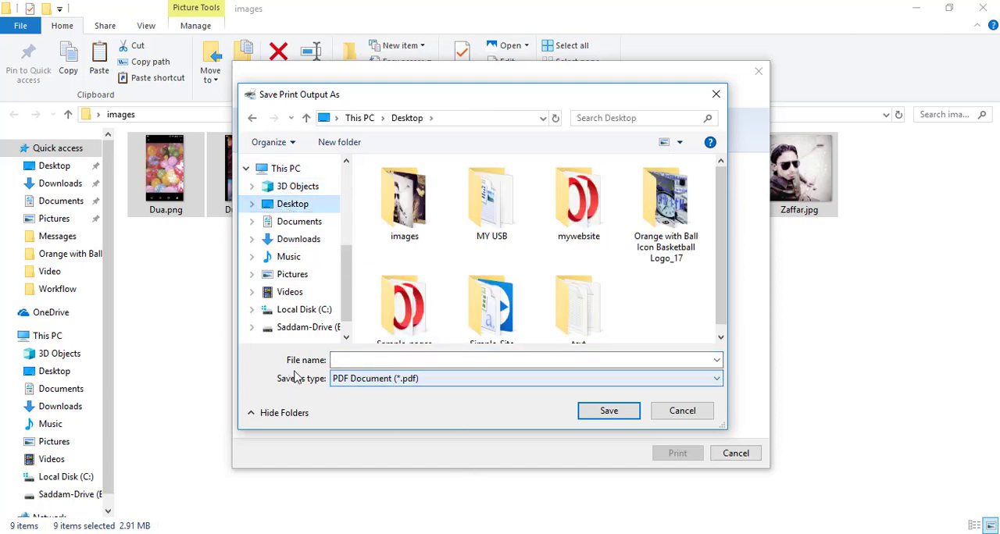
click(377, 364)
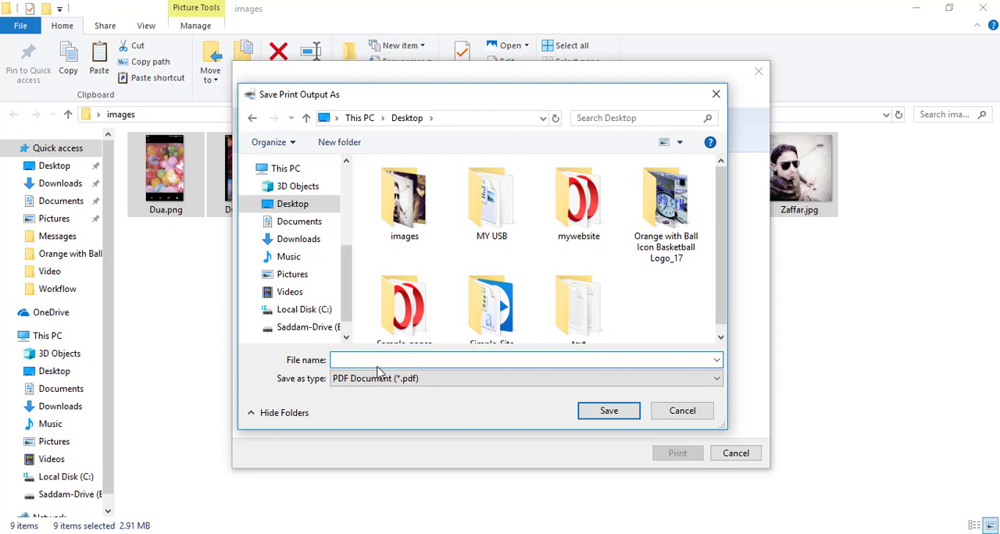
click(332, 145)
text(ny)
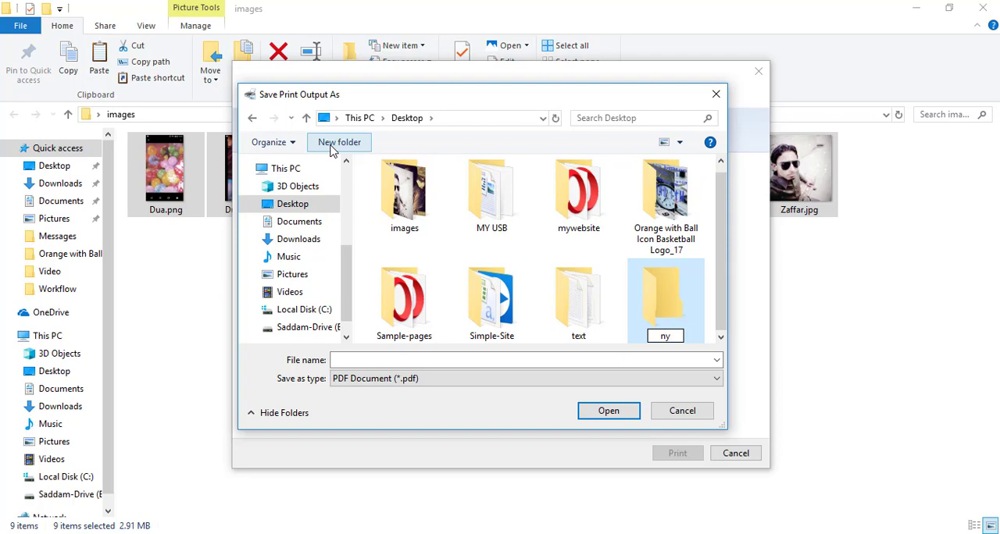
Create another Desktop folder named "Everythin convert in pdf" and open it as the save location
click(332, 145)
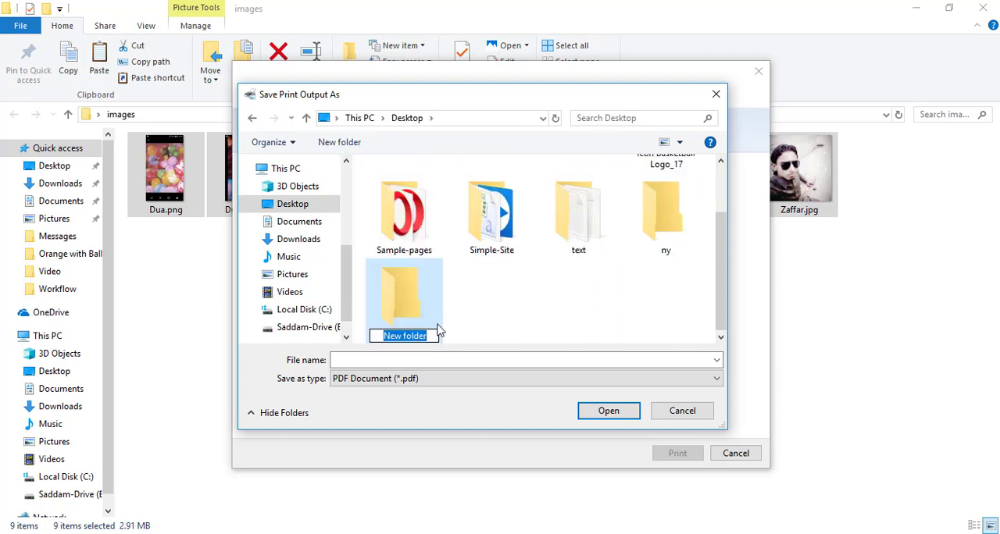
text(Ever)
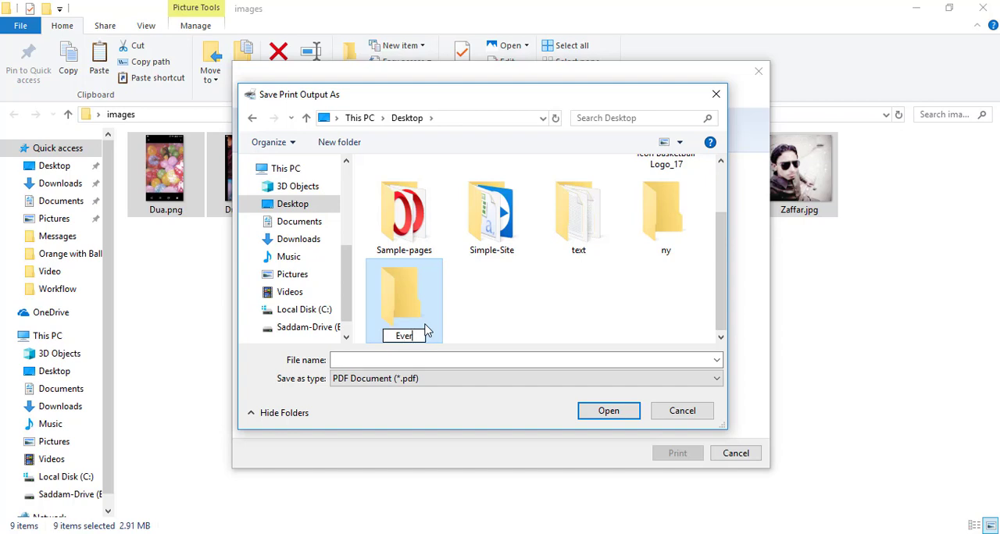
text(ything)
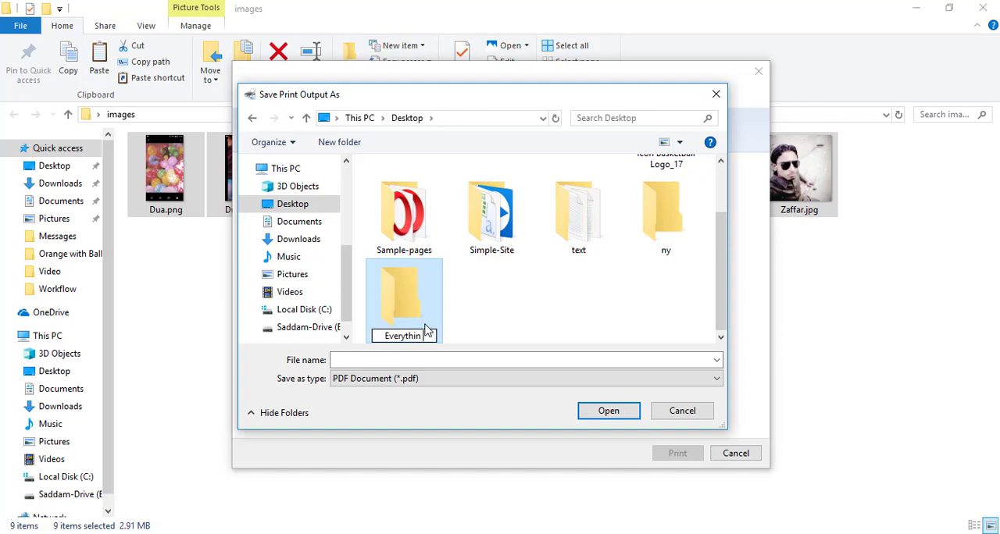
text(on)
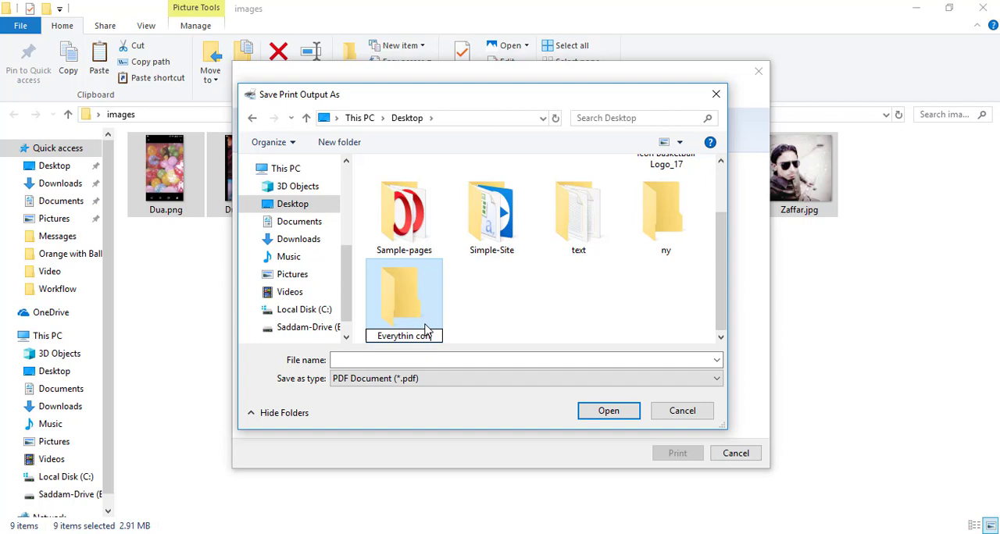
text(vert in)
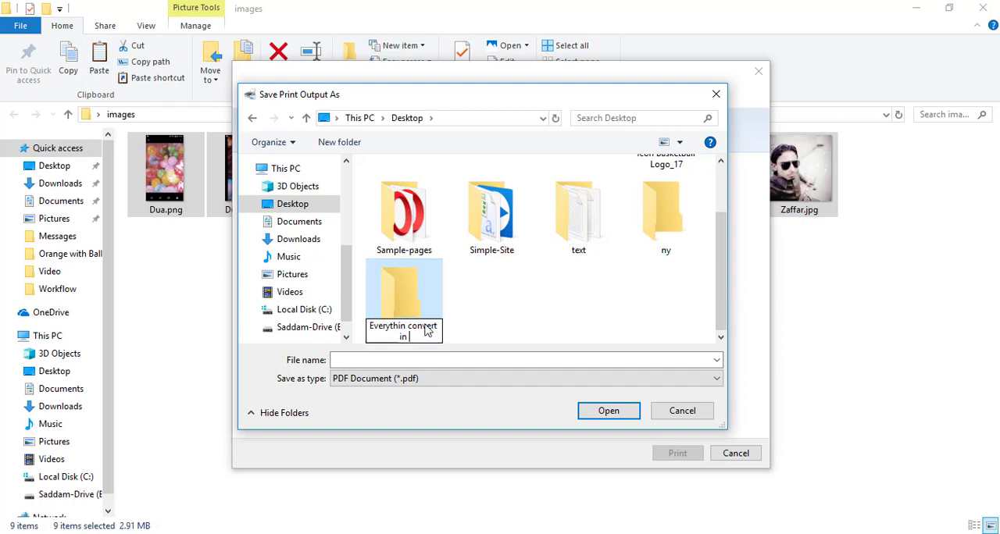
text( pdf)
key(Return)
key(Return)
Save the print output as a PDF document named "images"
click(418, 356)
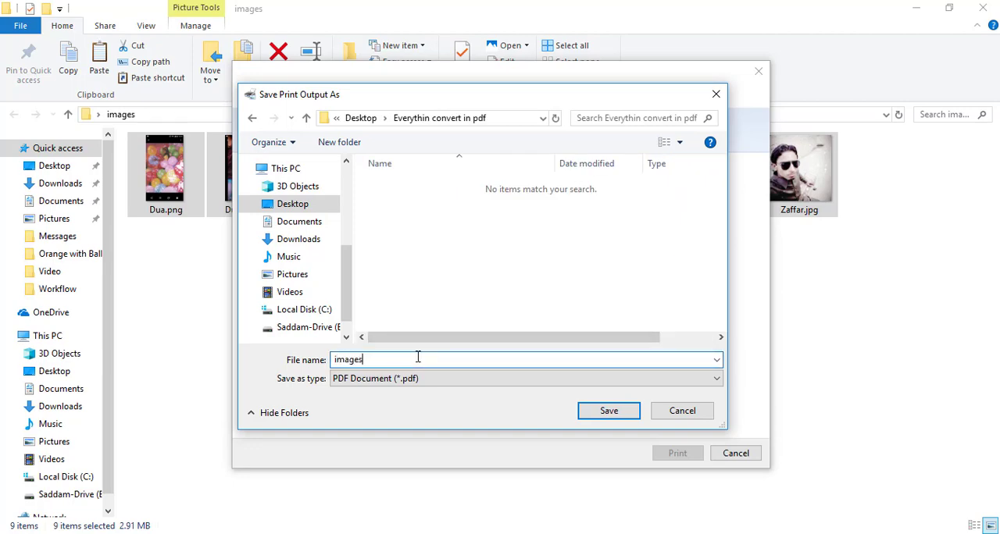
key(Return)
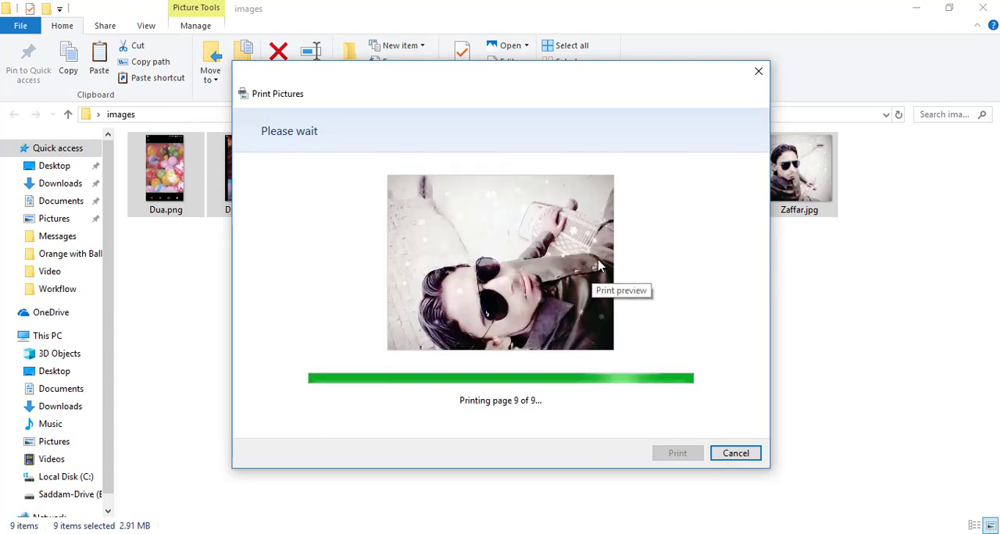
click(636, 278)
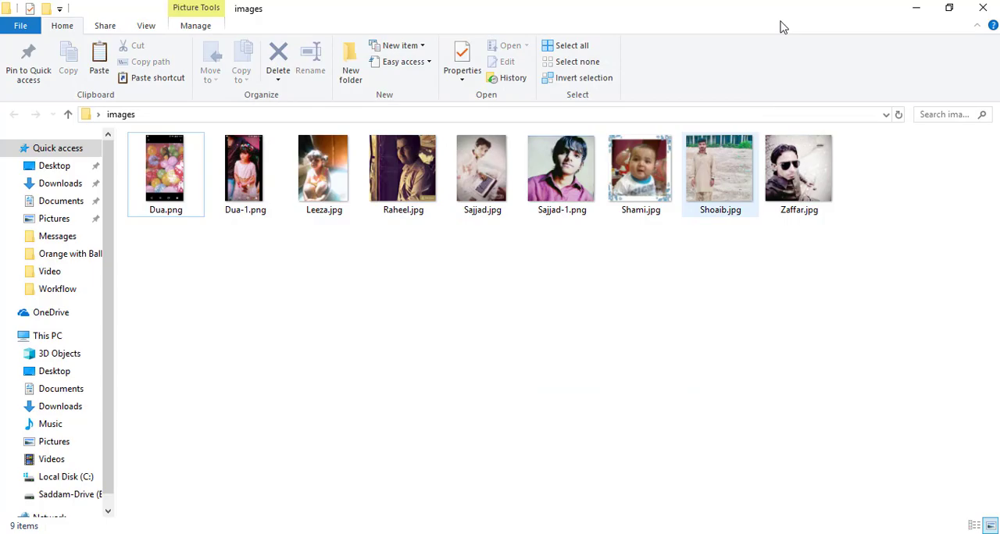
Minimize the images window, move the "Everythin convert in pdf" folder beside the images folder on the desktop, and open it
click(929, 8)
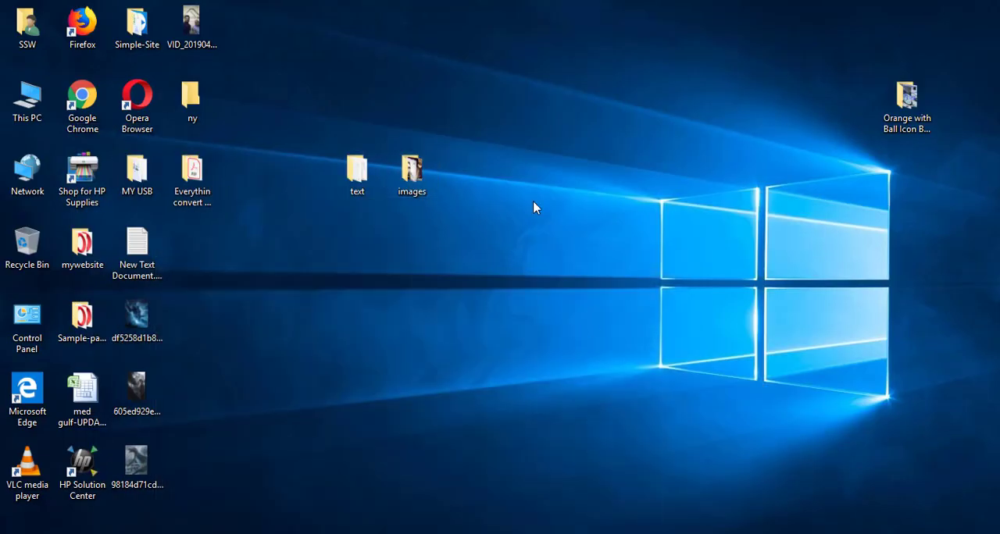
drag(216, 216, 503, 166)
double_click(476, 190)
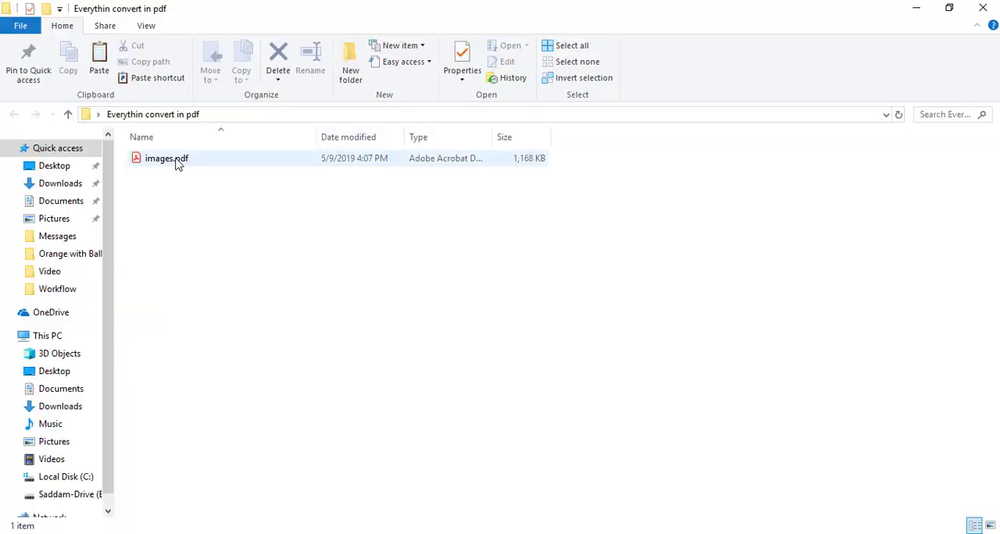
Open images.pdf, look through its pages up to page 5, and close it
click(178, 162)
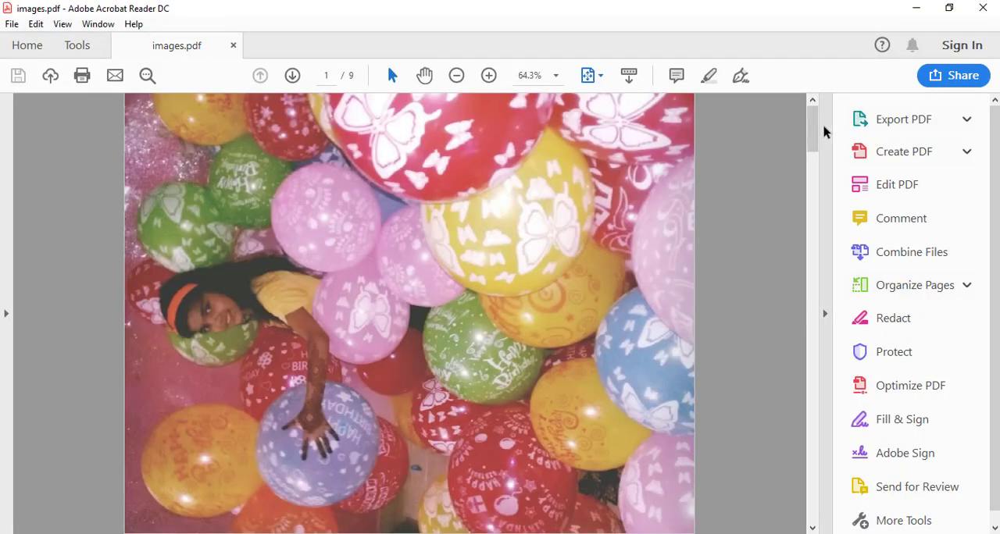
drag(810, 137, 807, 257)
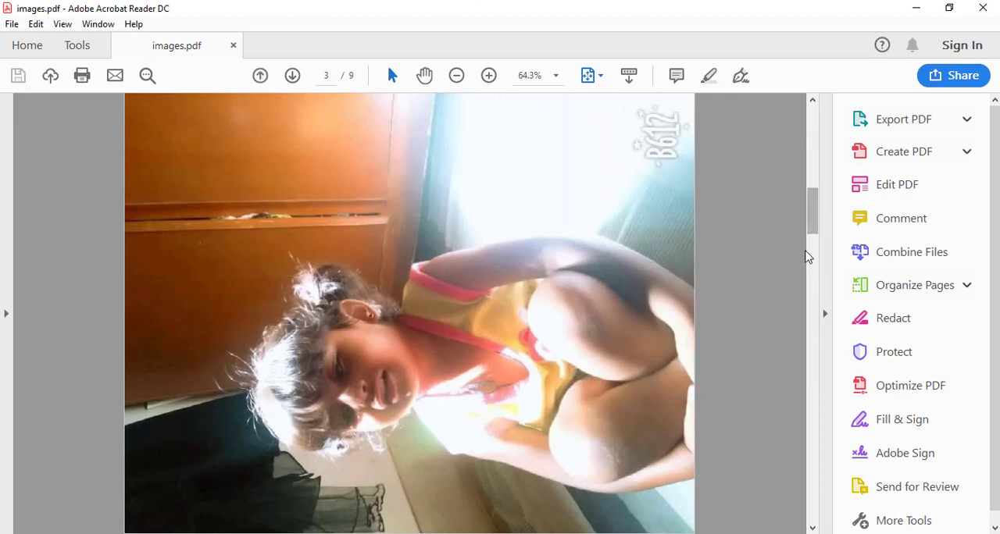
drag(821, 214, 810, 354)
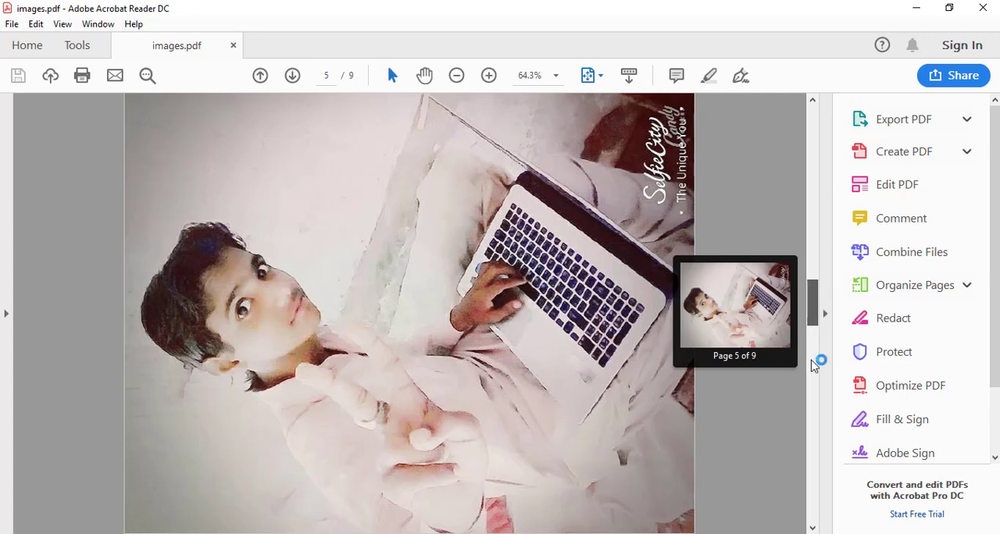
mouse_move(821, 286)
mouse_down()
mouse_move(810, 302)
mouse_move(817, 488)
mouse_move(814, 286)
mouse_up()
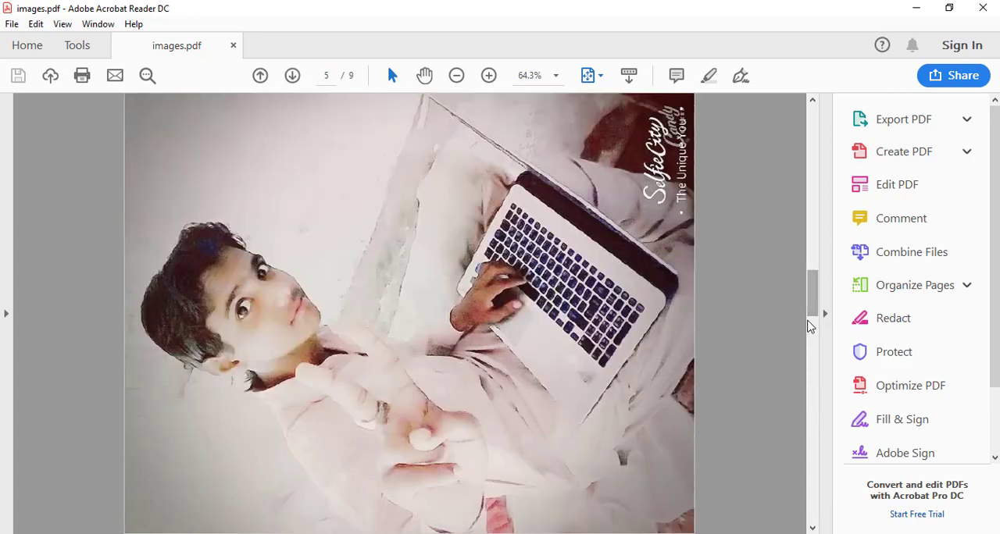
click(993, 6)
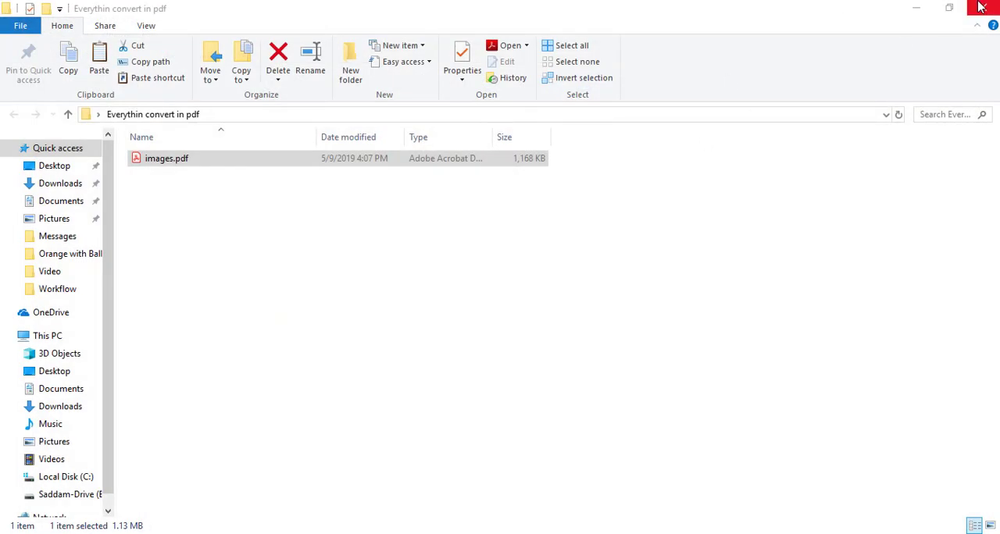
Minimize the "Everythin convert in pdf" window and reopen the images folder from the desktop
click(914, 8)
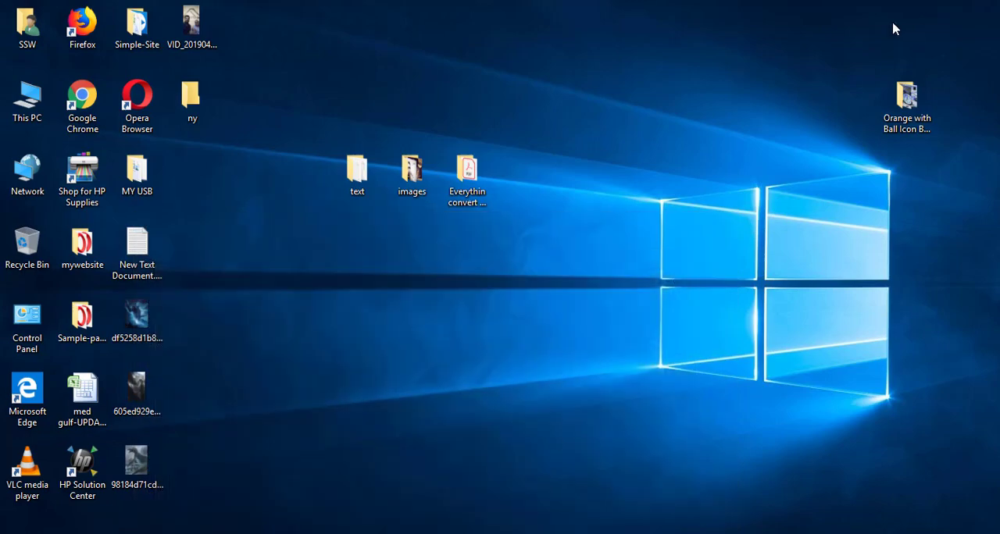
click(410, 175)
double_click(410, 175)
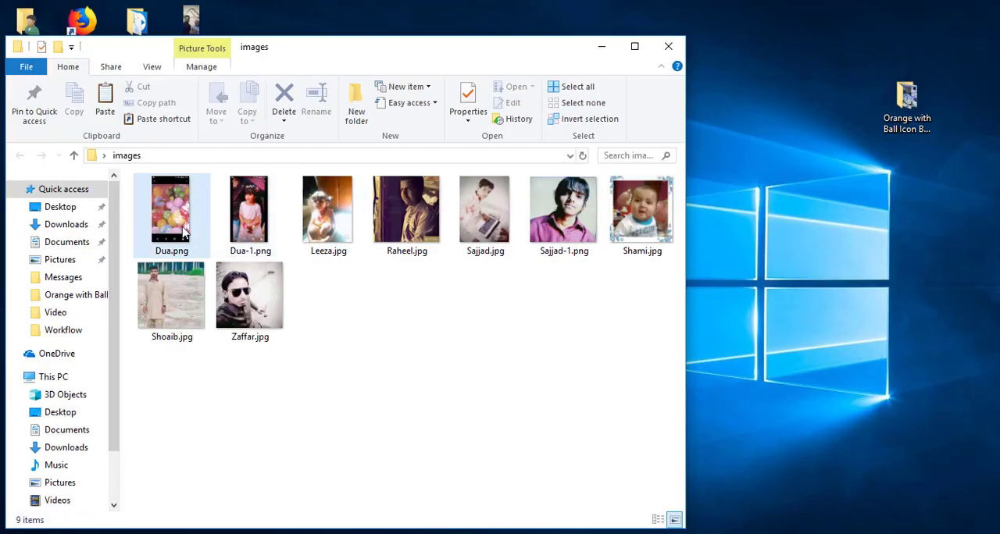
Open the second picture in the images folder and print it full page on A4 with Microsoft Print to PDF
click(175, 229)
click(249, 214)
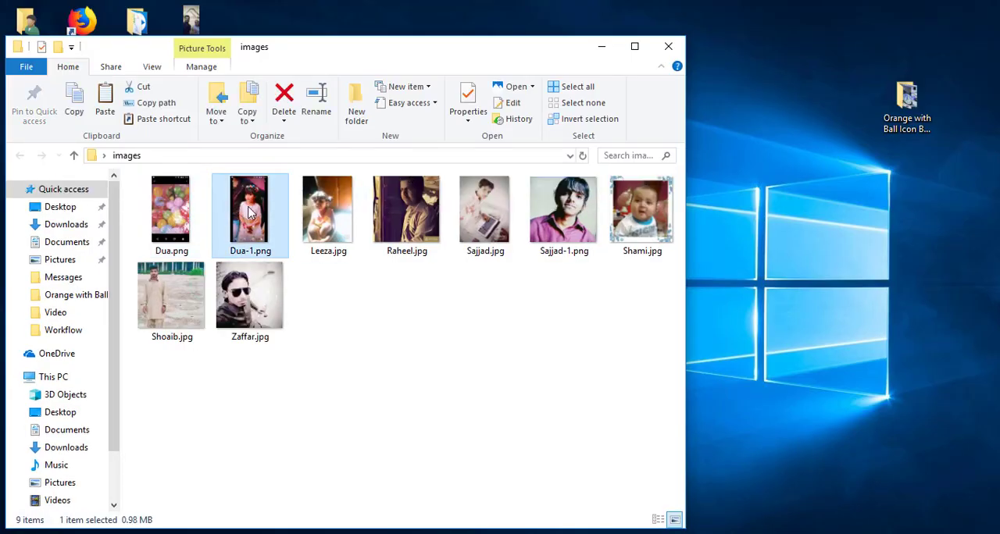
double_click(250, 213)
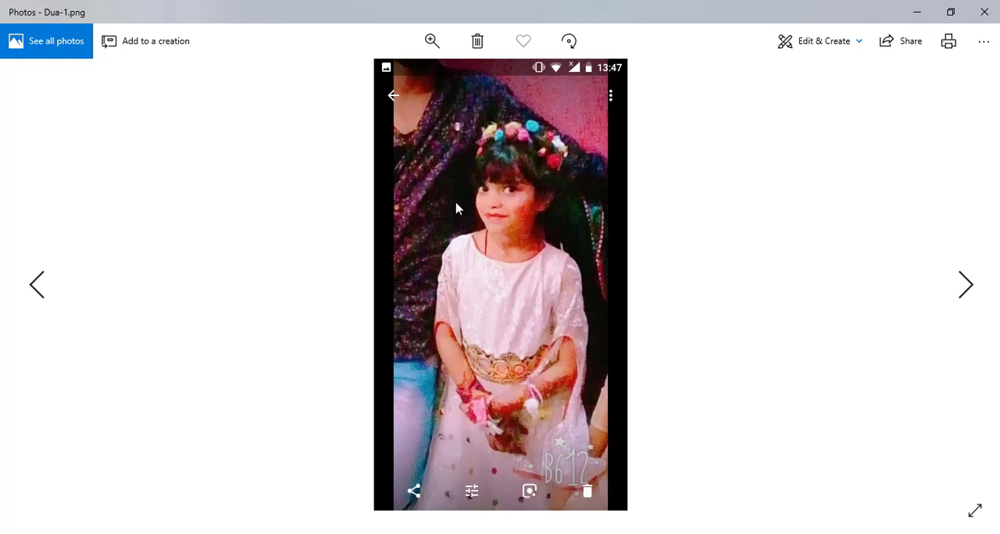
key(ctrl+p)
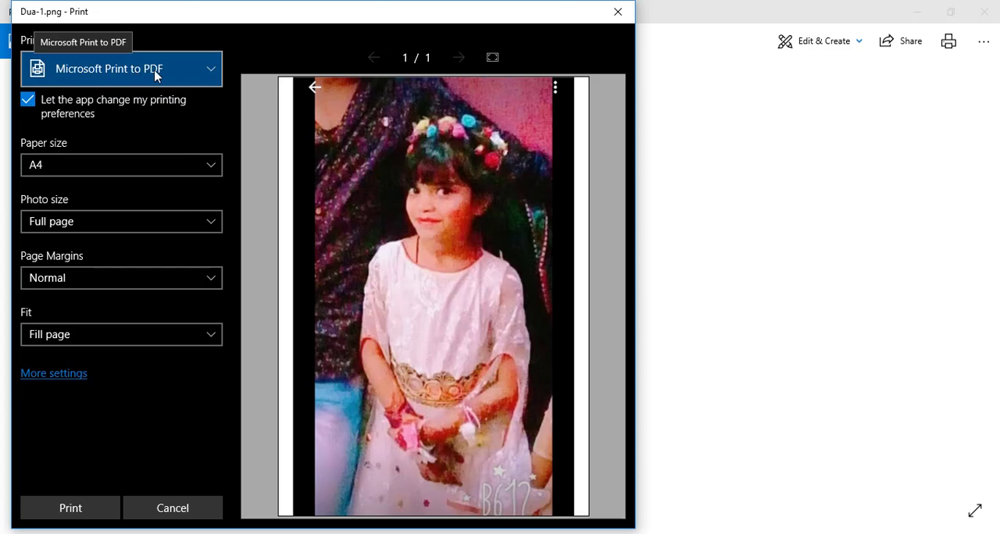
click(80, 509)
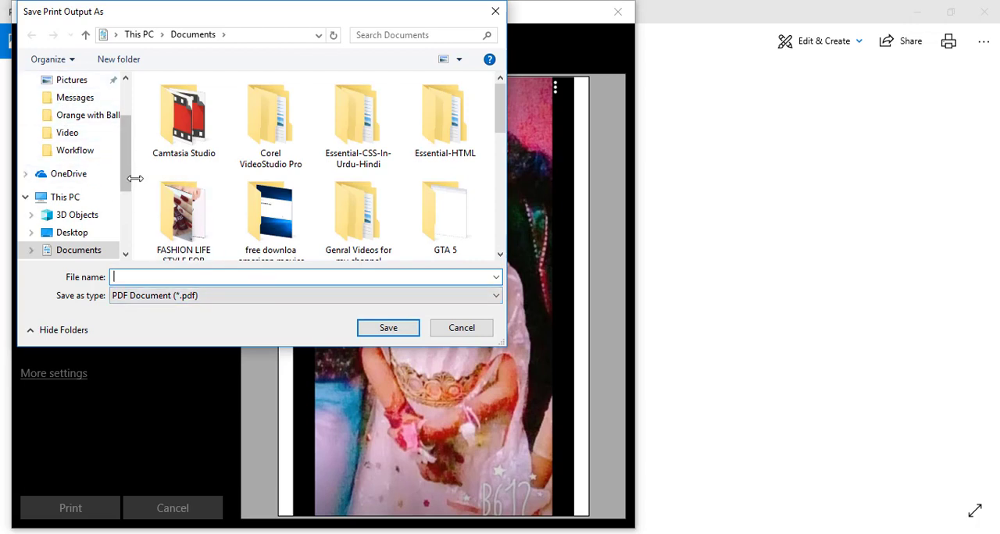
Save the print output as "one image" in the "Everythin convert in pdf" folder on the desktop
scroll(128, 161, up, 2)
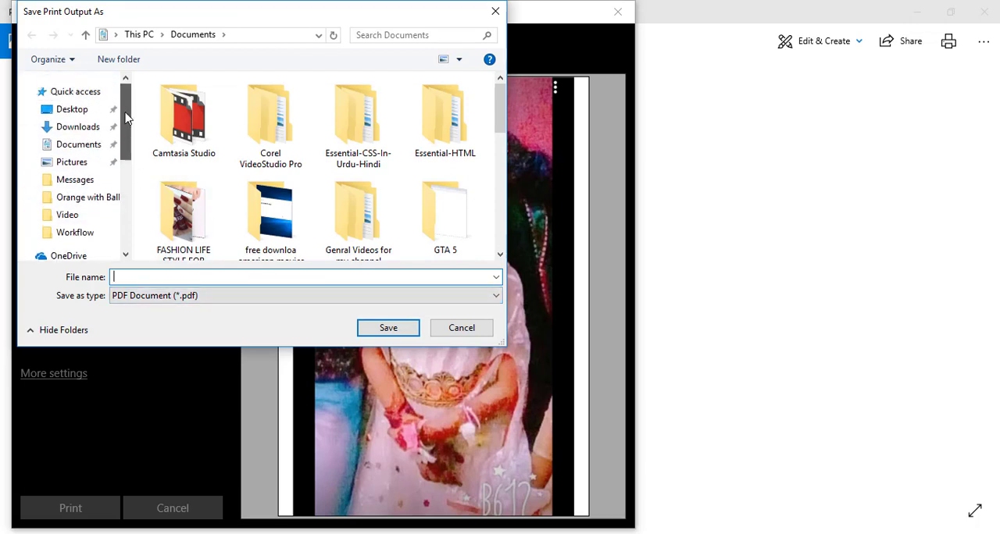
click(78, 112)
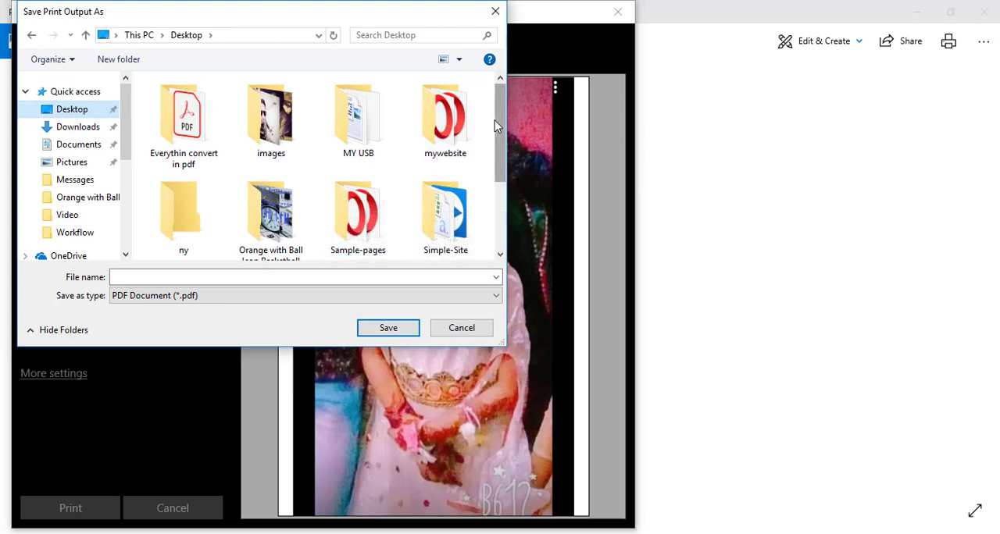
double_click(201, 128)
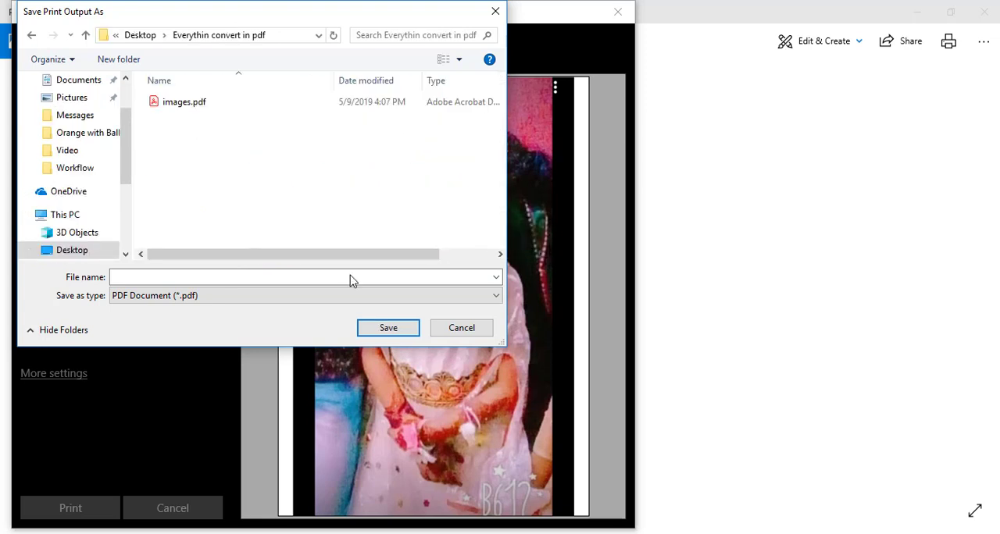
click(236, 282)
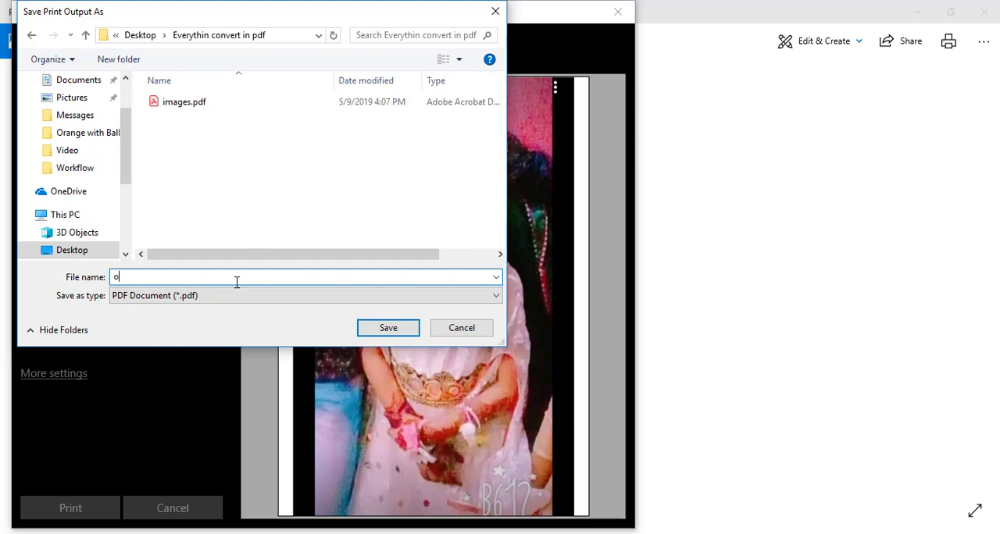
text(one image)
key(Return)
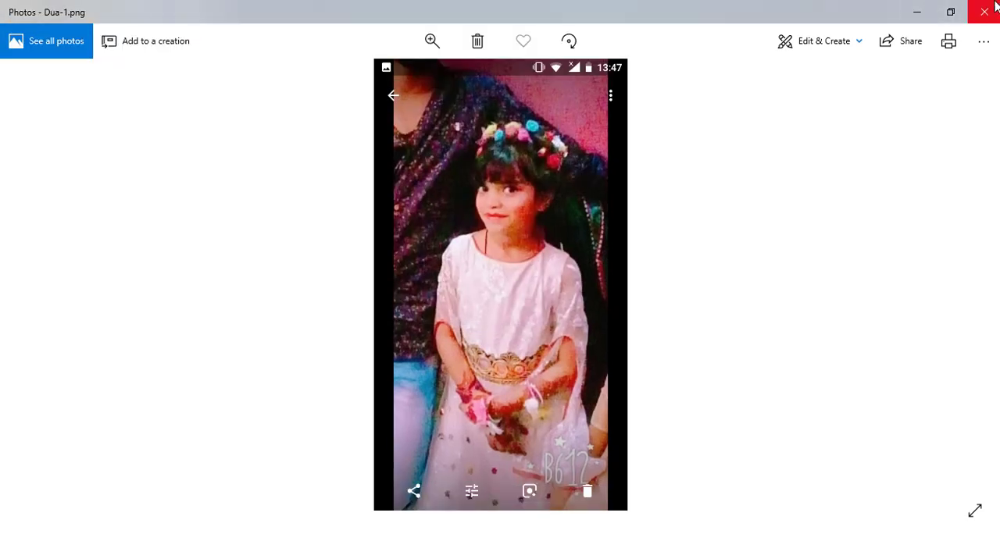
Close the picture and the images folder, and bring up the "Everythin convert in pdf" window
click(997, 5)
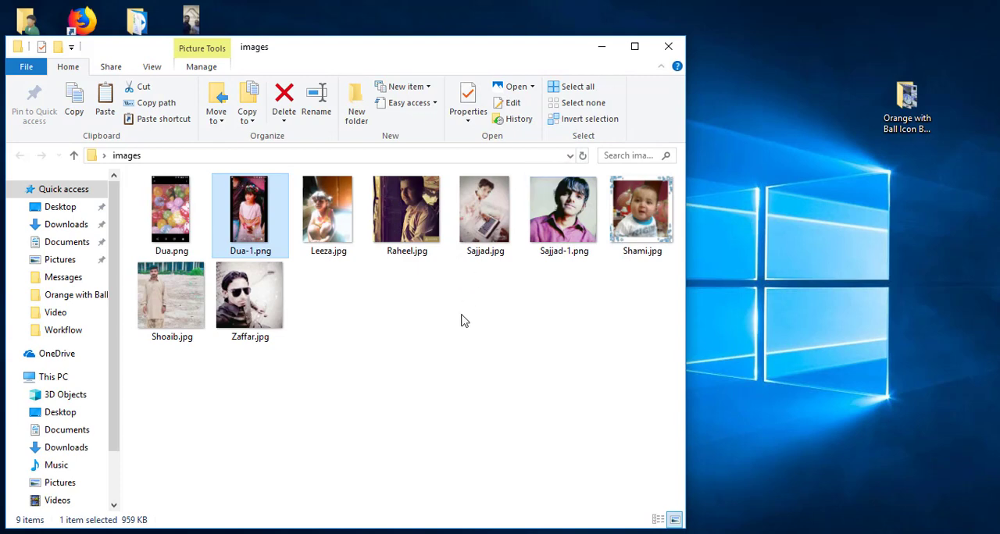
click(668, 47)
click(550, 279)
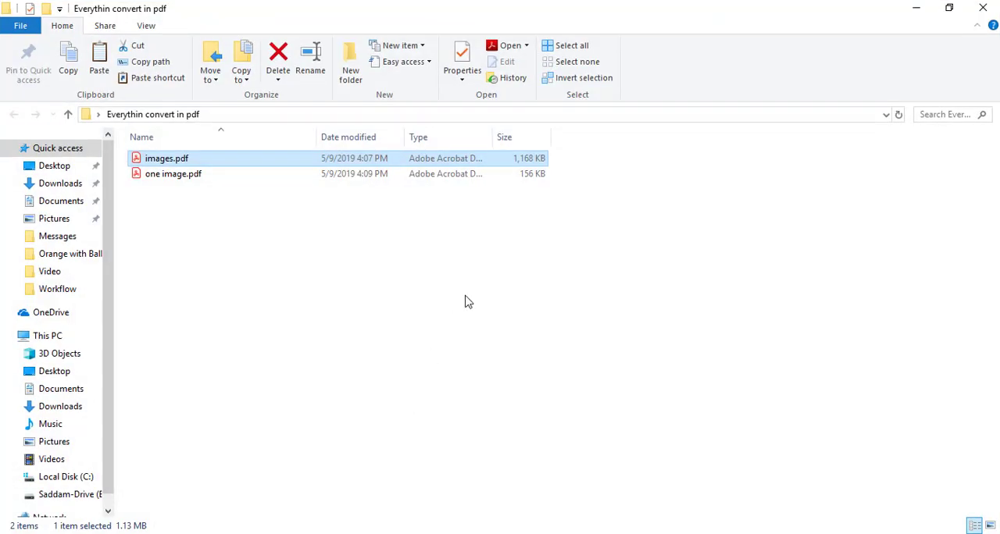
click(257, 237)
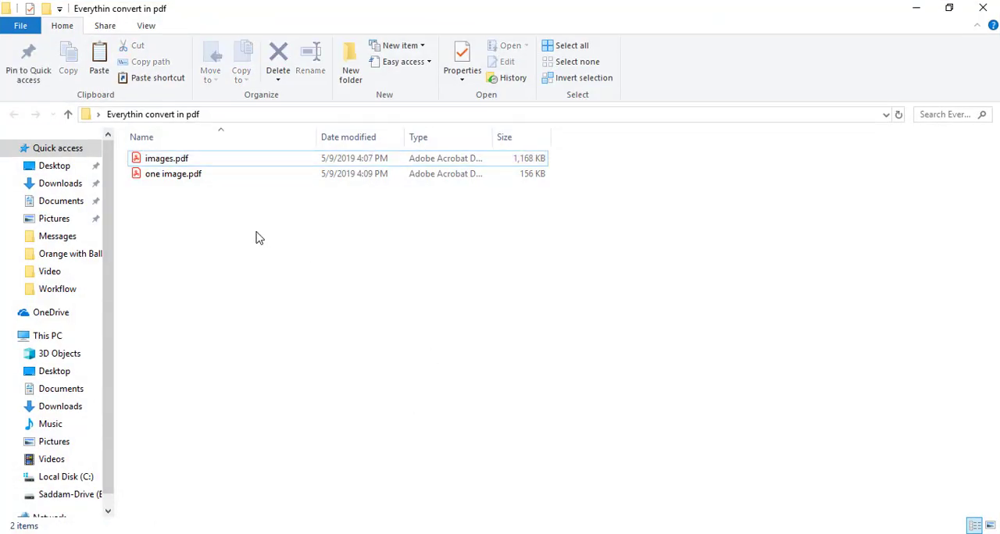
Open one image.pdf, look down its page, close it and minimize the folder window
double_click(184, 178)
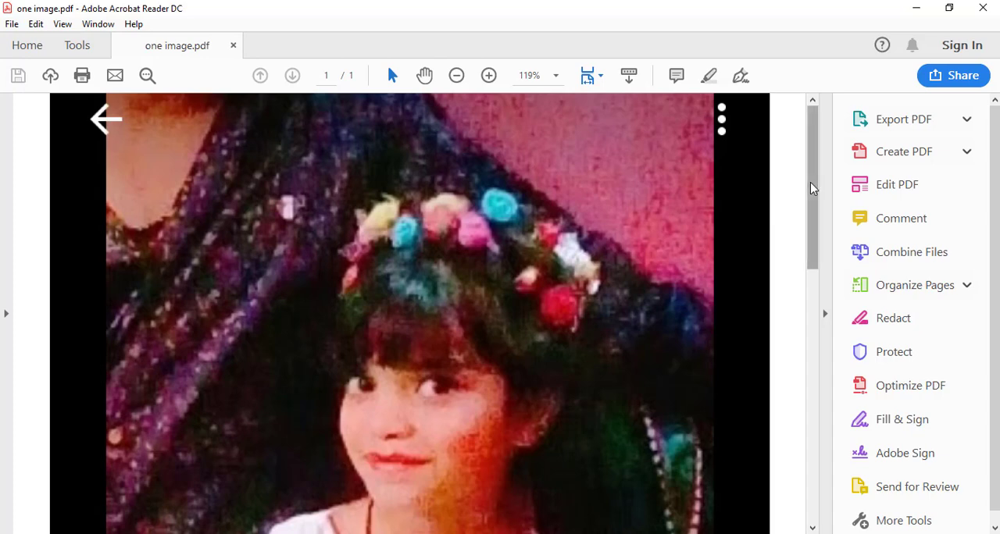
drag(804, 188, 809, 336)
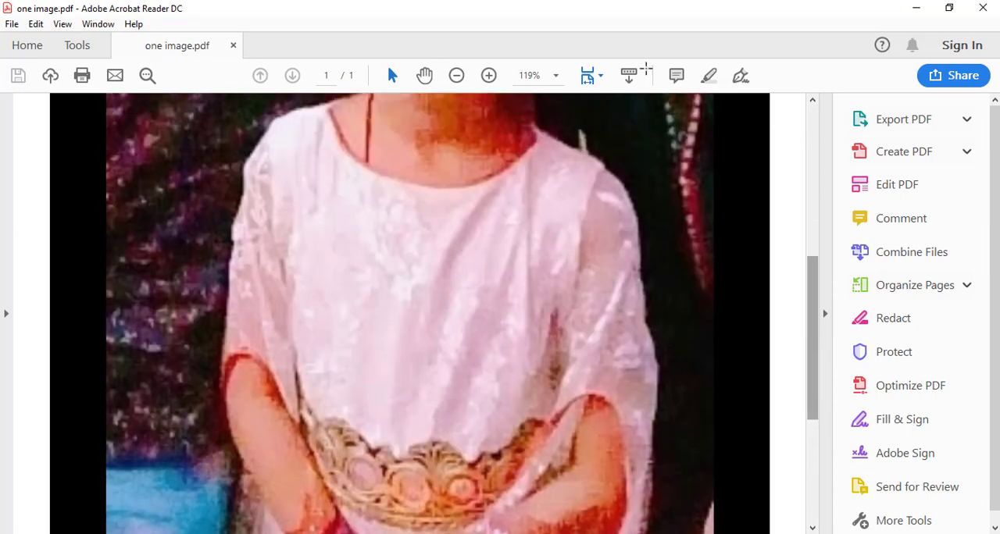
click(990, 6)
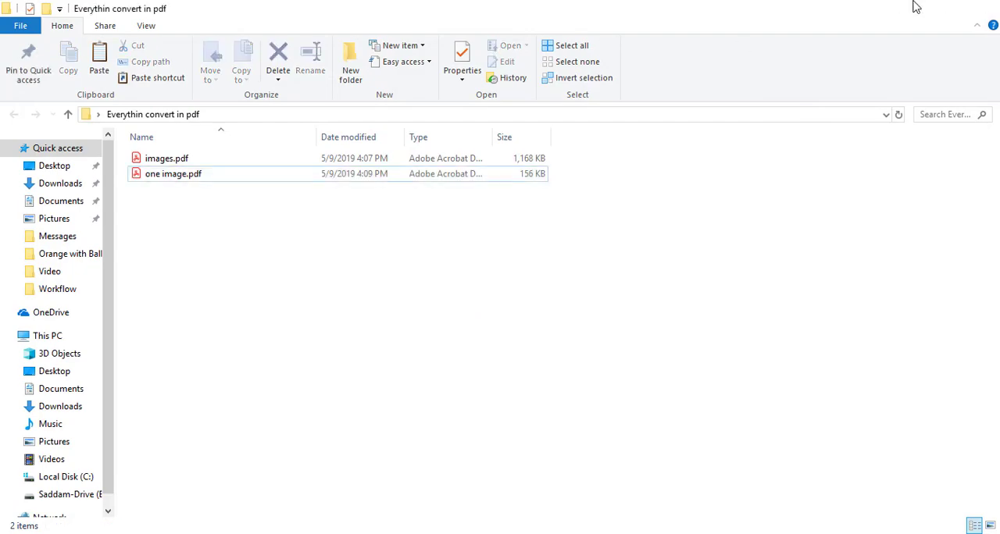
click(916, 7)
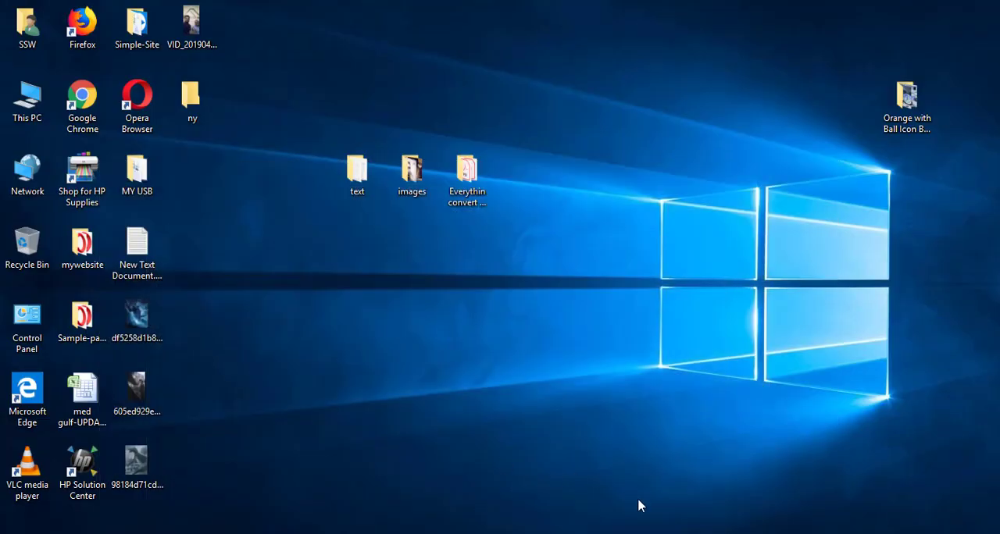
Switch to the Word document with the file type list and go through items 2 and 3
click(547, 533)
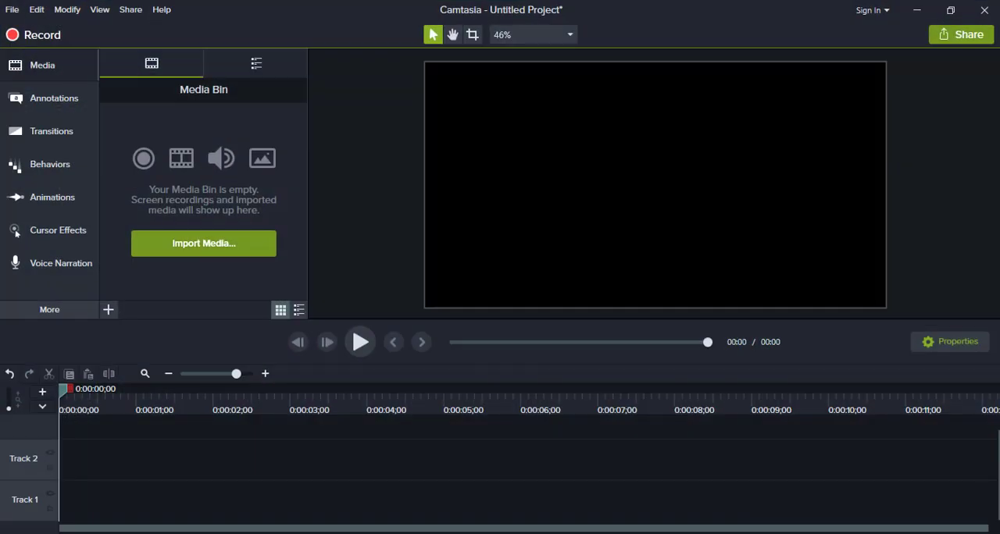
click(719, 533)
click(689, 533)
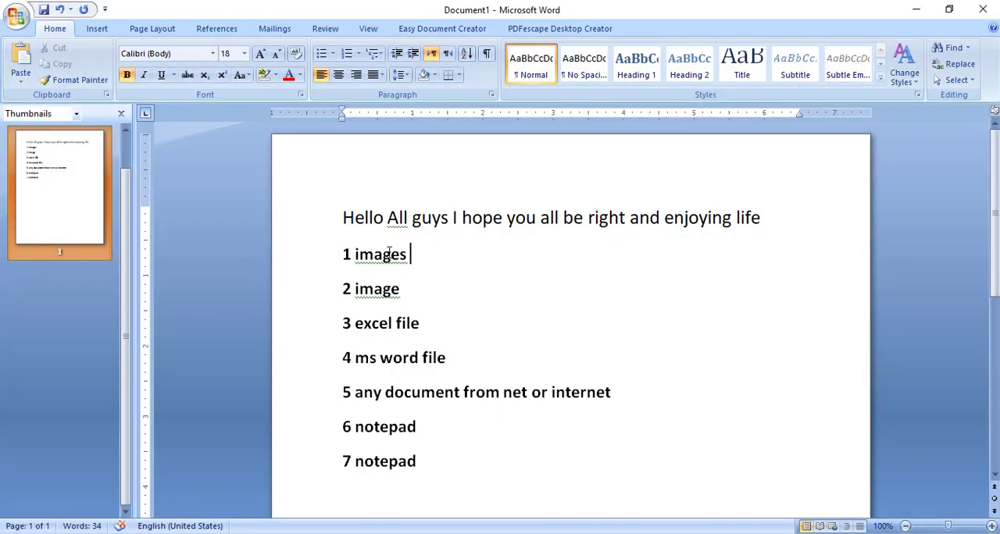
click(404, 288)
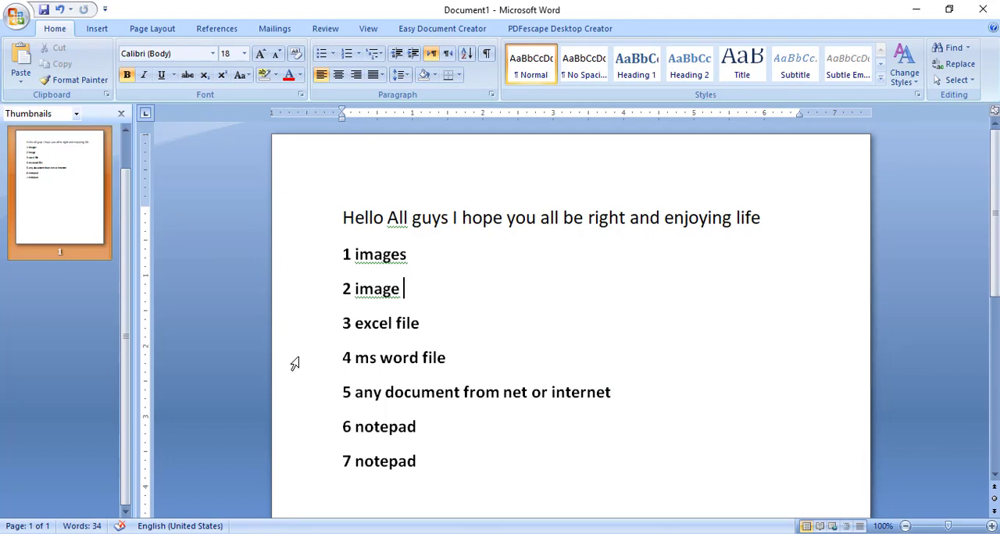
click(428, 326)
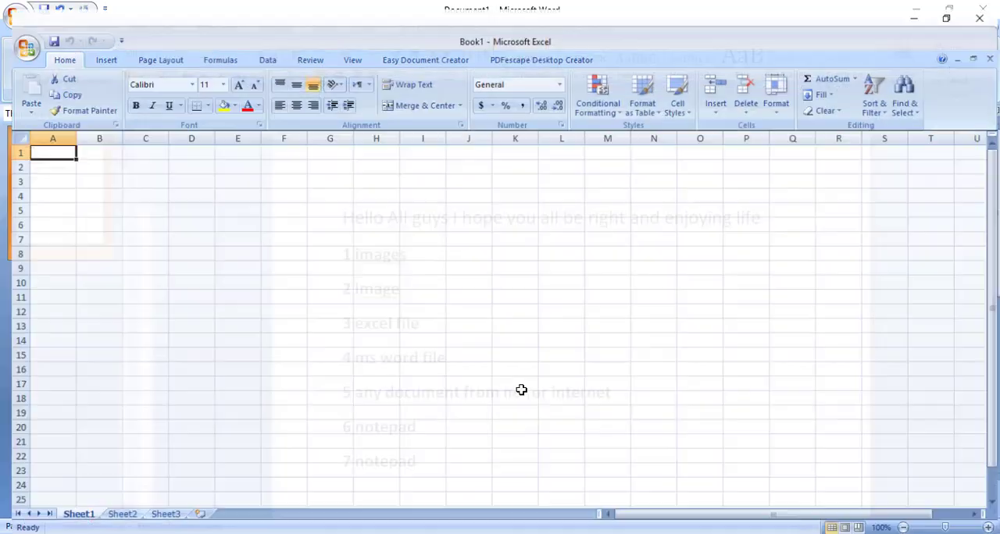
Switch to the blank Excel workbook and enter a person's first name as the heading in cell E3
click(500, 245)
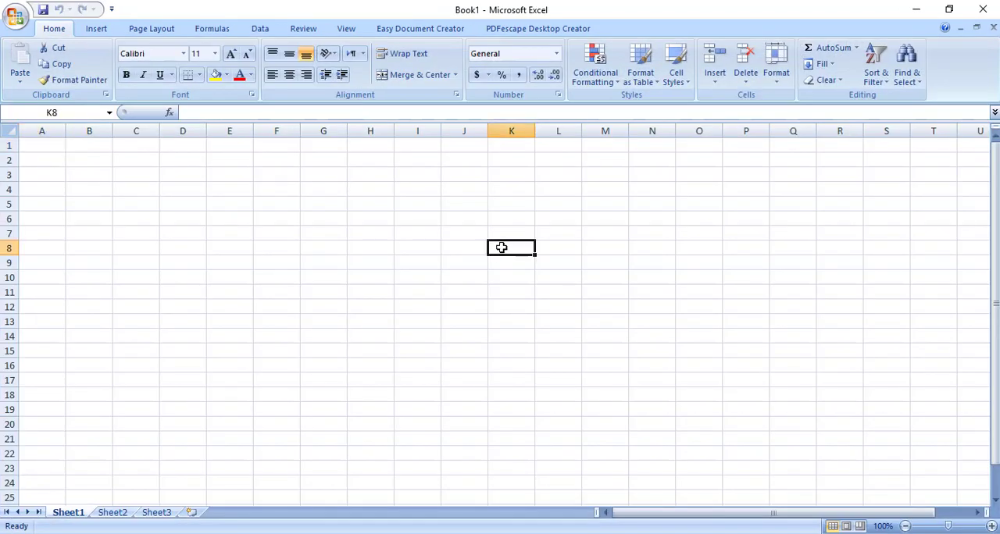
click(287, 196)
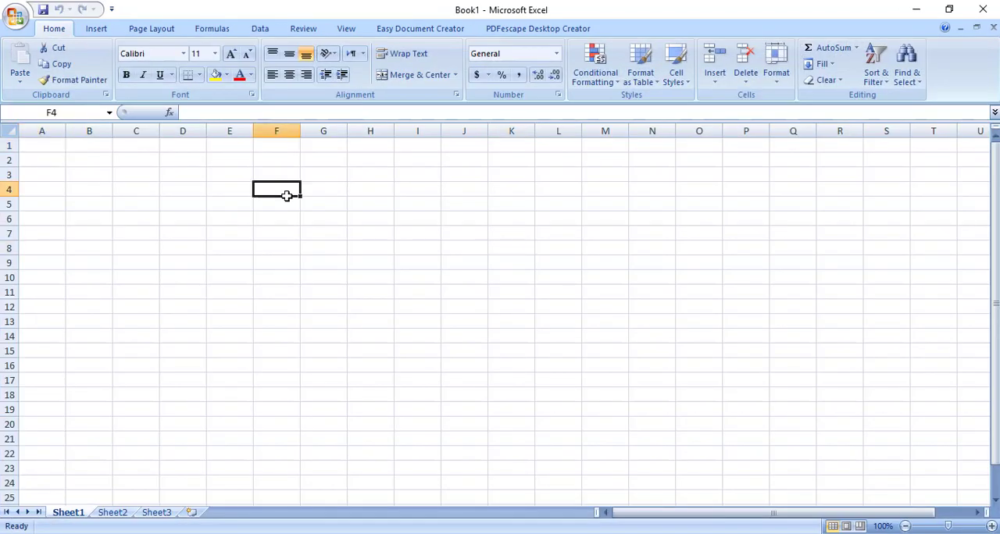
key(Up)
key(Left)
text(asd)
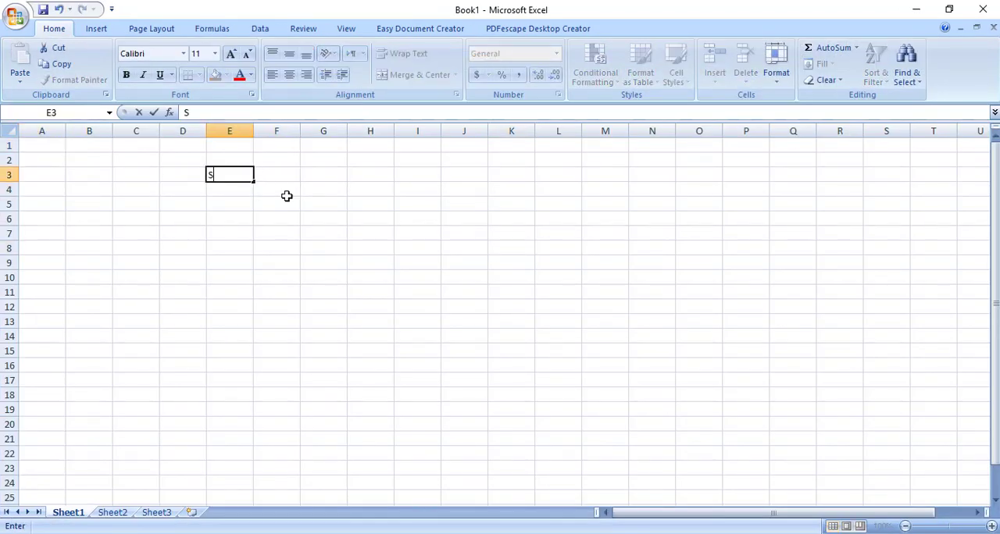
key(BackSpace)
key(BackSpace)
key(BackSpace)
text(Josh)
key(Tab)
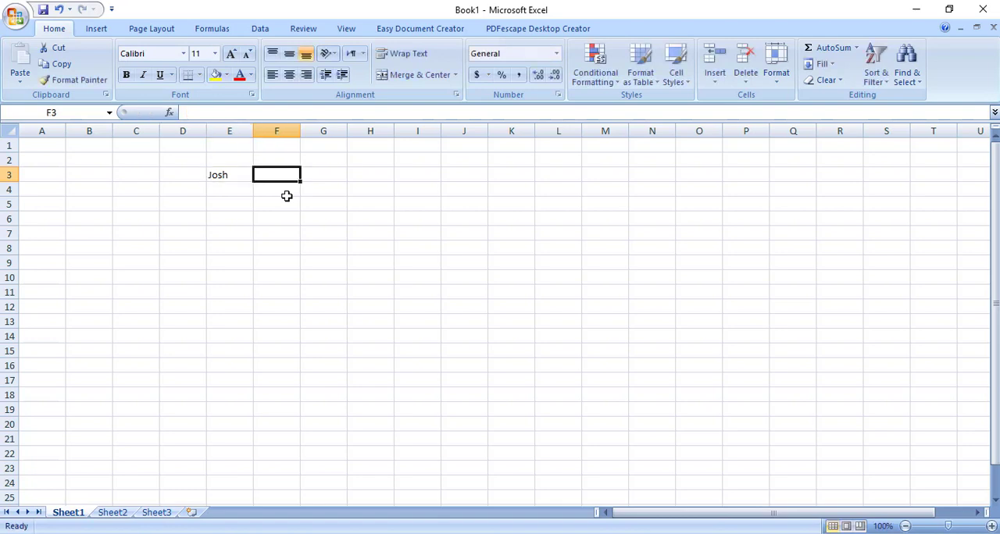
Enter a second person's first name as the heading in cell F3
text(Jam)
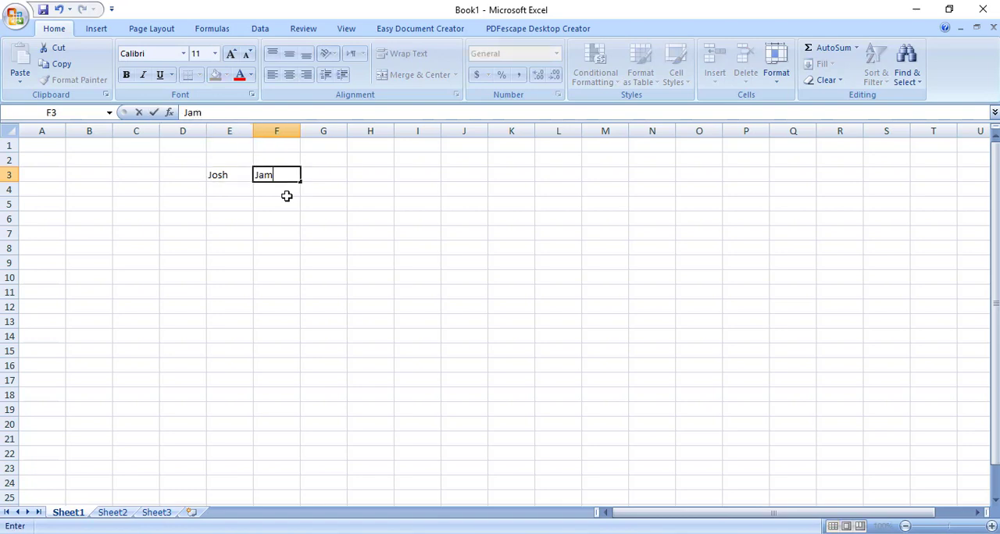
text(ie)
click(287, 196)
Enter 55 in cell E4 and 44 in cell F4 under the two name headings
key(Left)
key(Up)
key(Down)
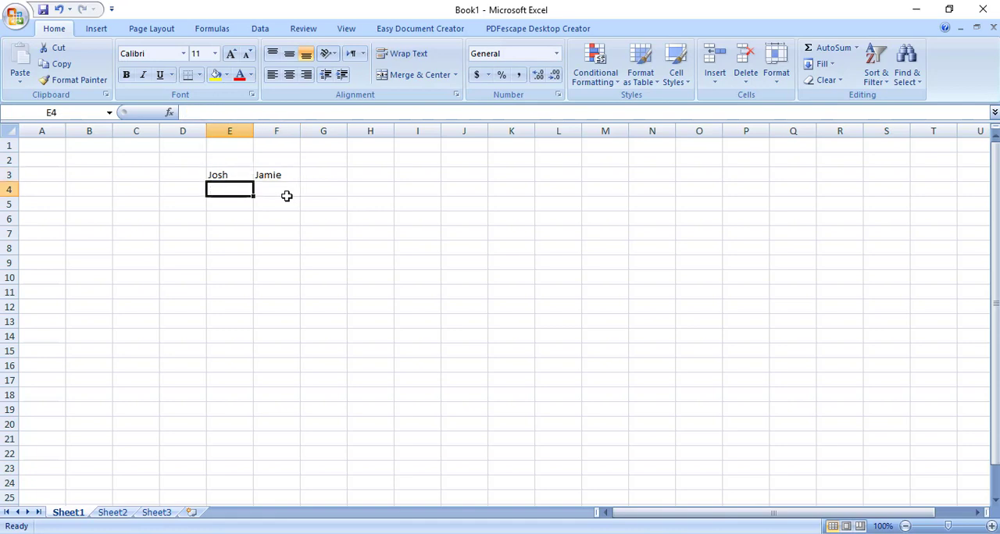
key(Up)
key(Down)
text(55)
key(Right)
key(Right)
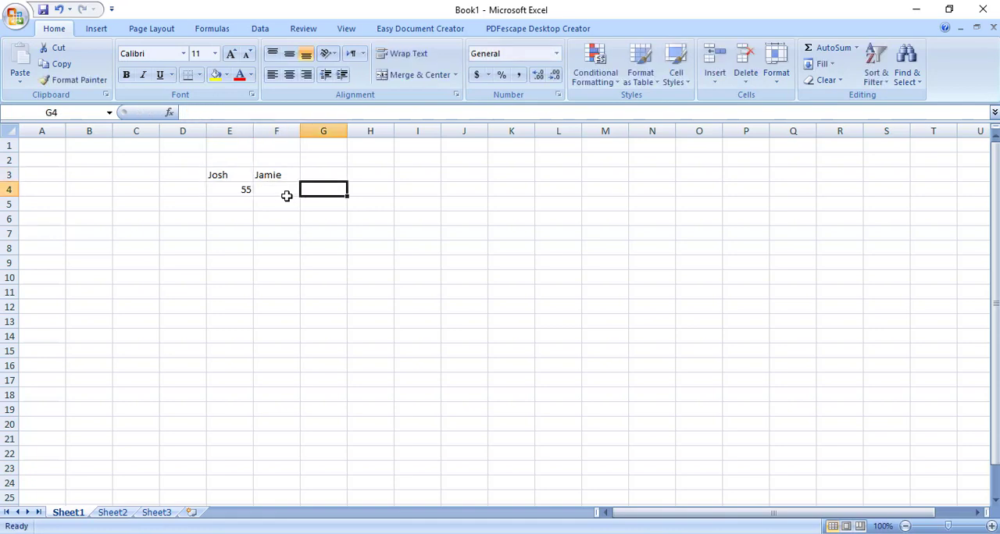
key(Left)
text(44)
Enter the heading "Total" in cell G3
key(Right)
key(Up)
text(t)
key(BackSpace)
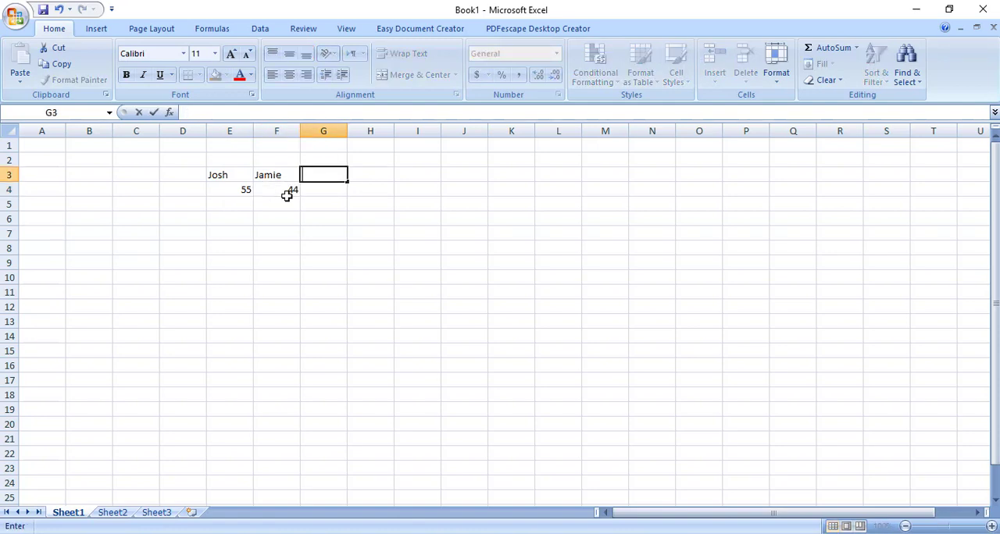
text(Total)
key(Return)
Enter the formula =sum(e4:f4) in cell G4 to add up the two numbers
text(=)
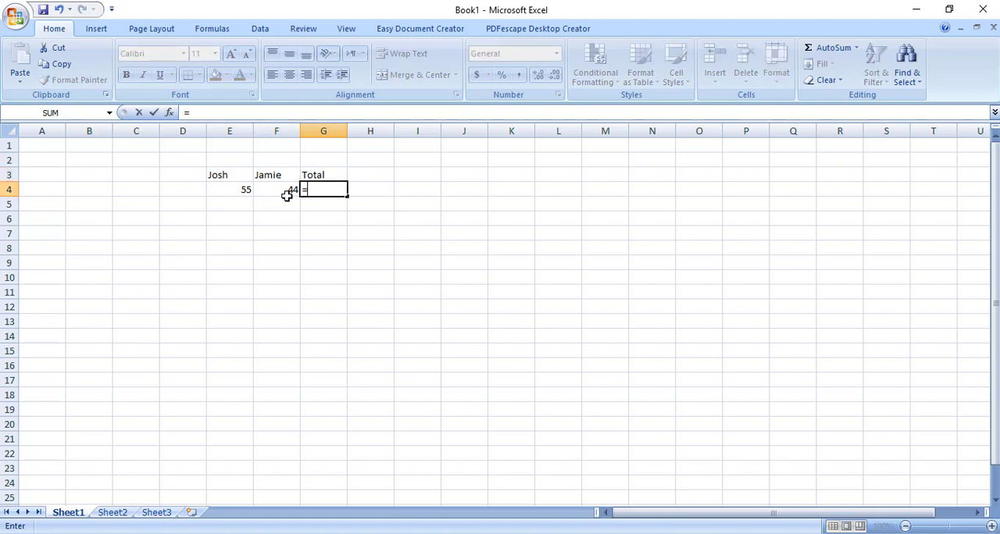
text(sum()
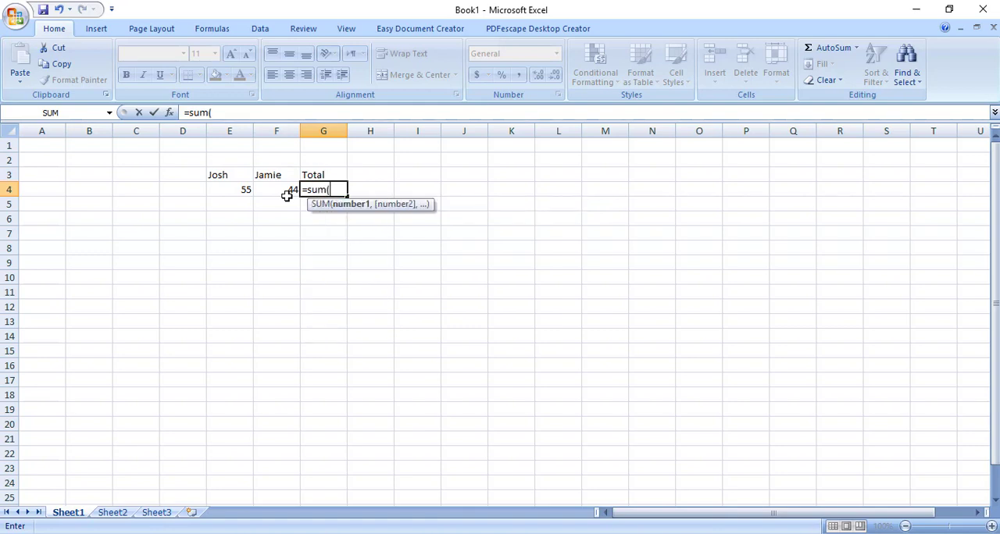
text(e4)
text(+)
text(f4)
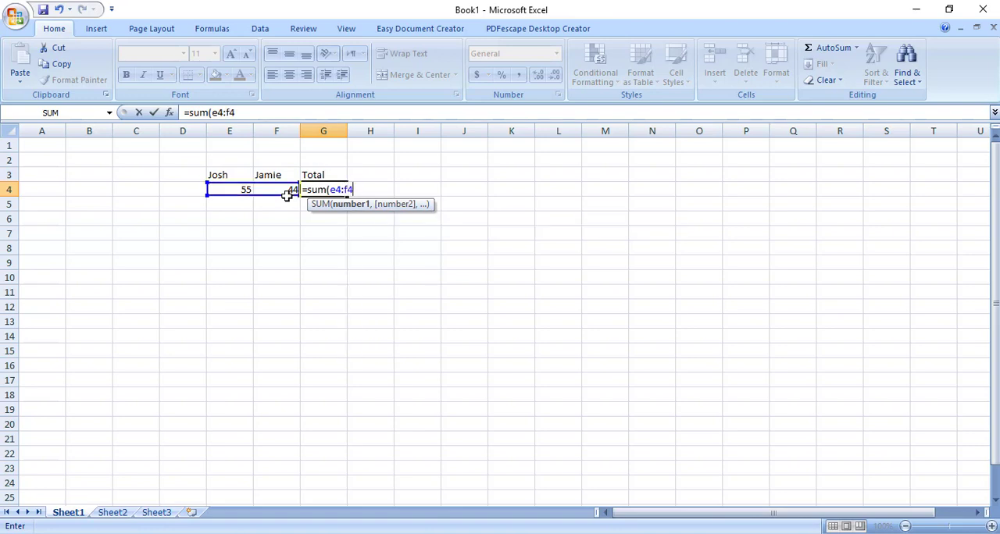
text())
key(Return)
key(Up)
Change the number in cell E4 to 555 to test the sum formula
click(287, 195)
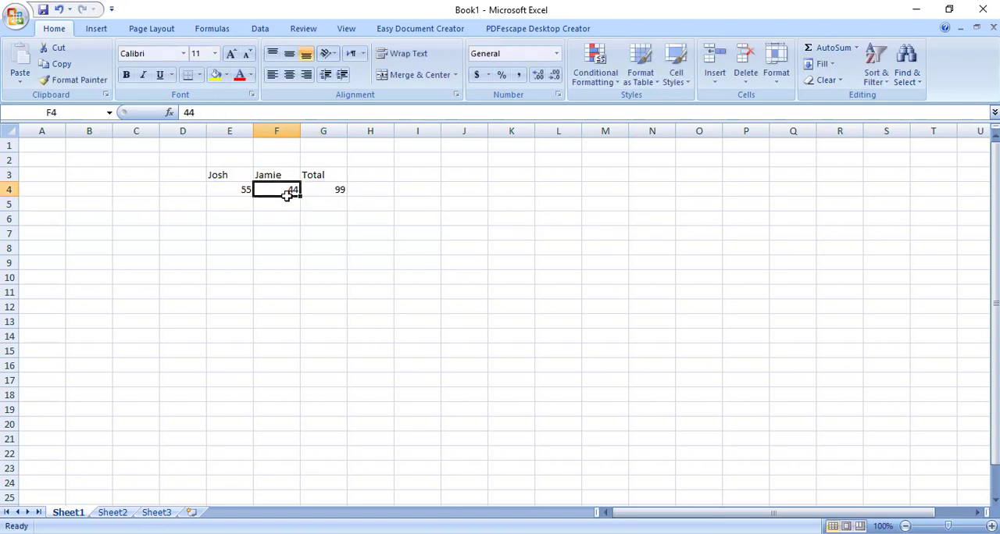
key(Left)
text(555)
key(Return)
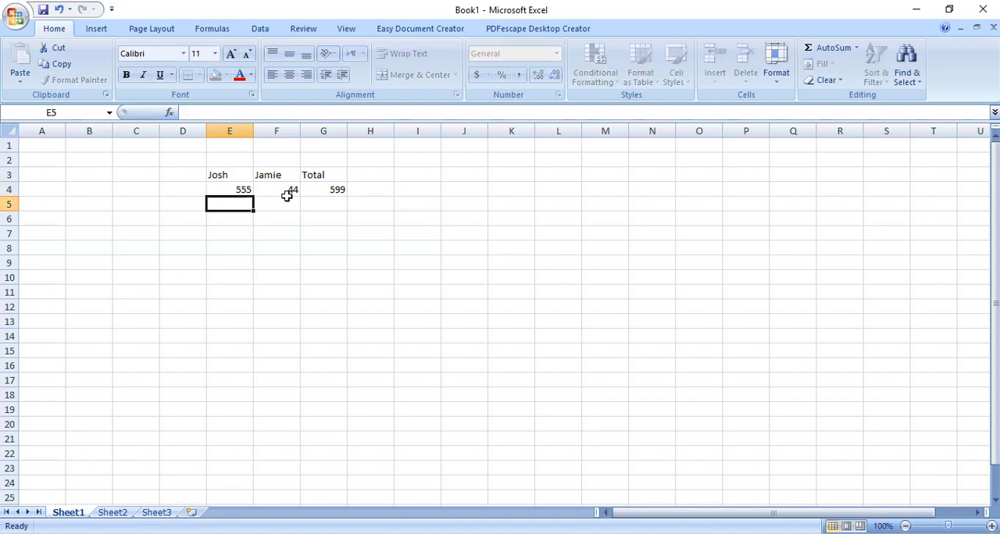
Set the number in cell E4 to 54
key(Up)
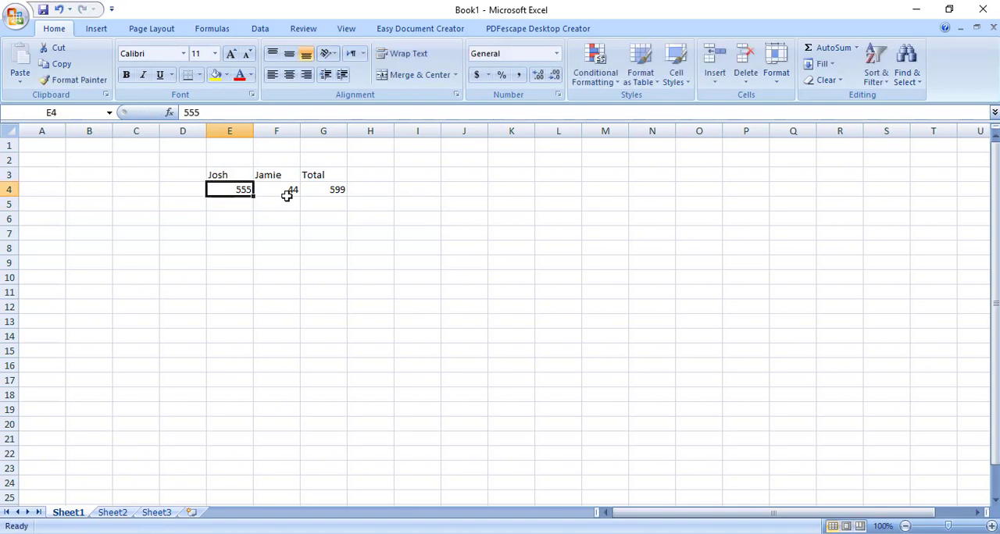
key(BackSpace)
text(54)
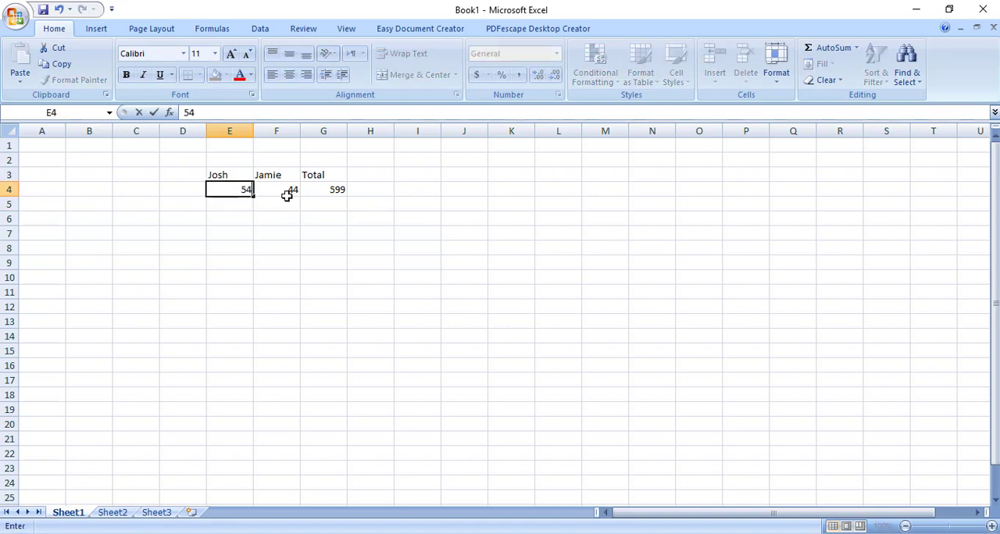
key(Return)
key(Up)
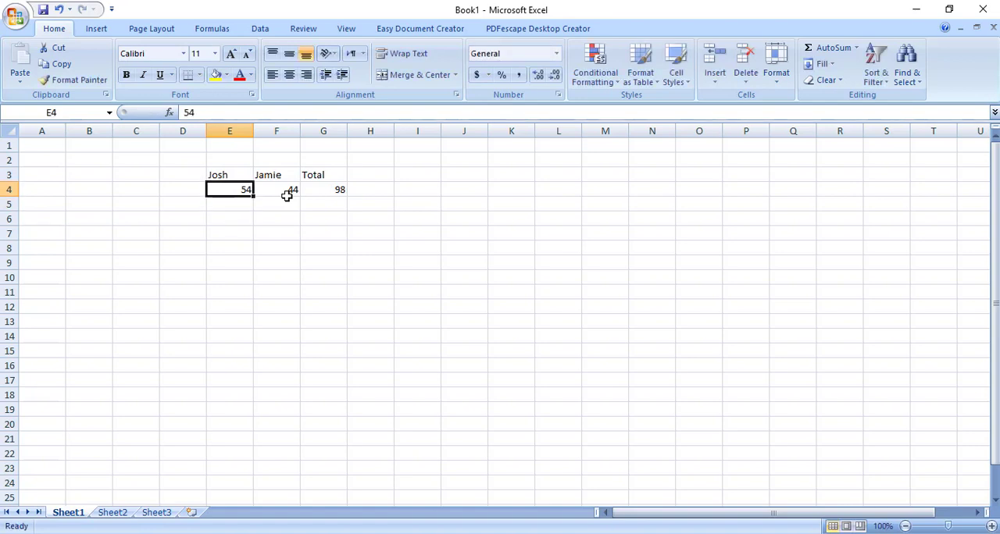
Set the number in cell E4 to 56 and print the active sheet with the Microsoft Print to PDF printer
text(56)
key(Return)
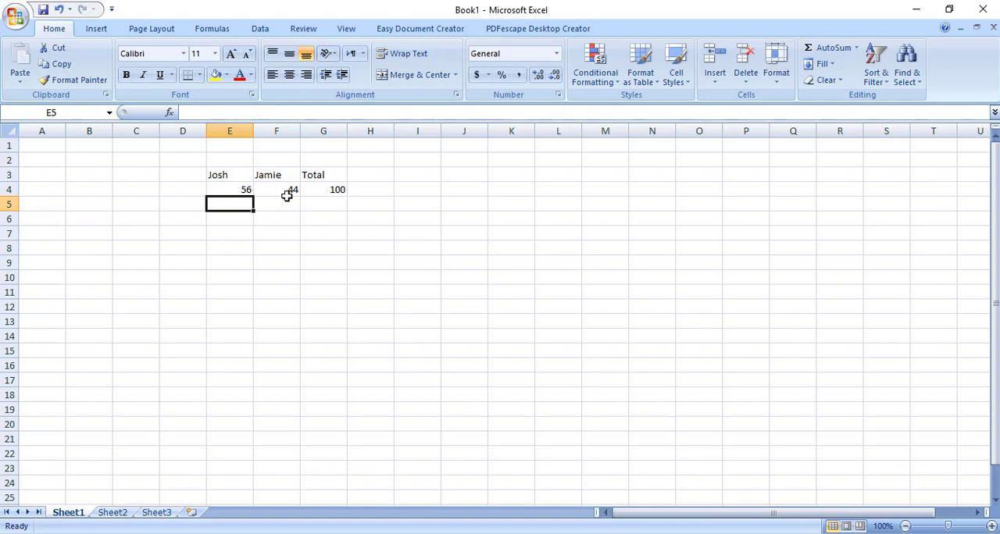
key(ctrl+p)
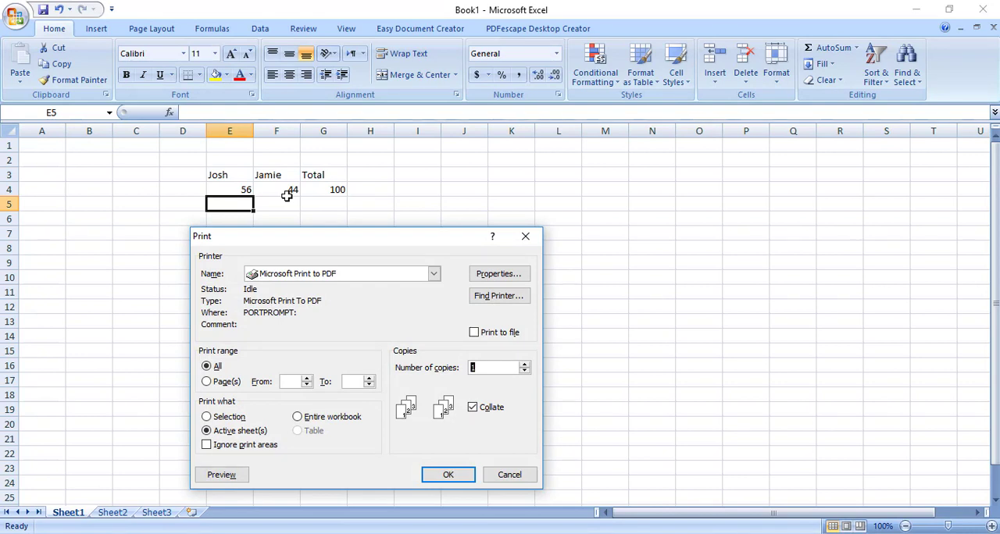
click(434, 274)
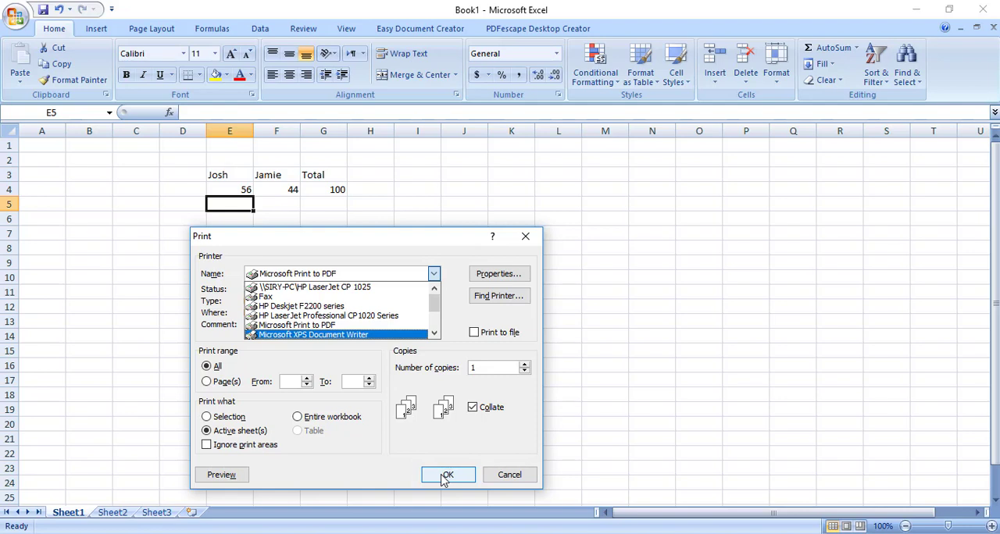
click(319, 326)
click(450, 478)
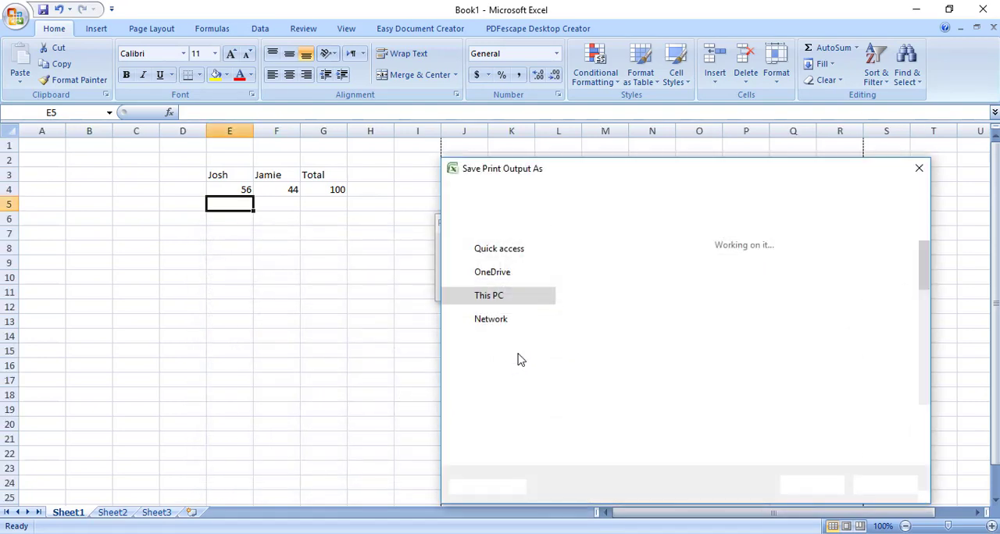
Save the print output as the PDF "excel" in the Desktop folder "Everythin convert in pdf"
drag(714, 172, 469, 138)
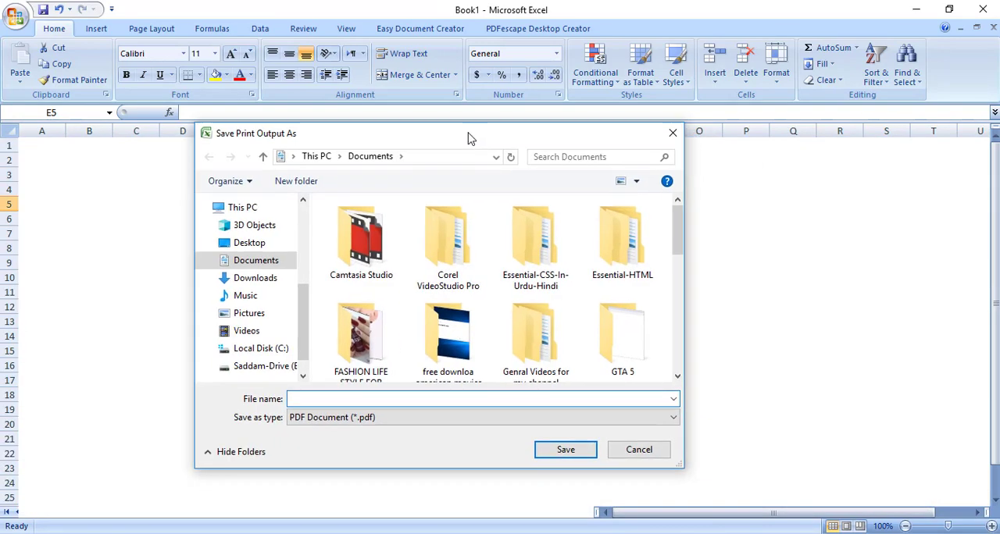
click(250, 243)
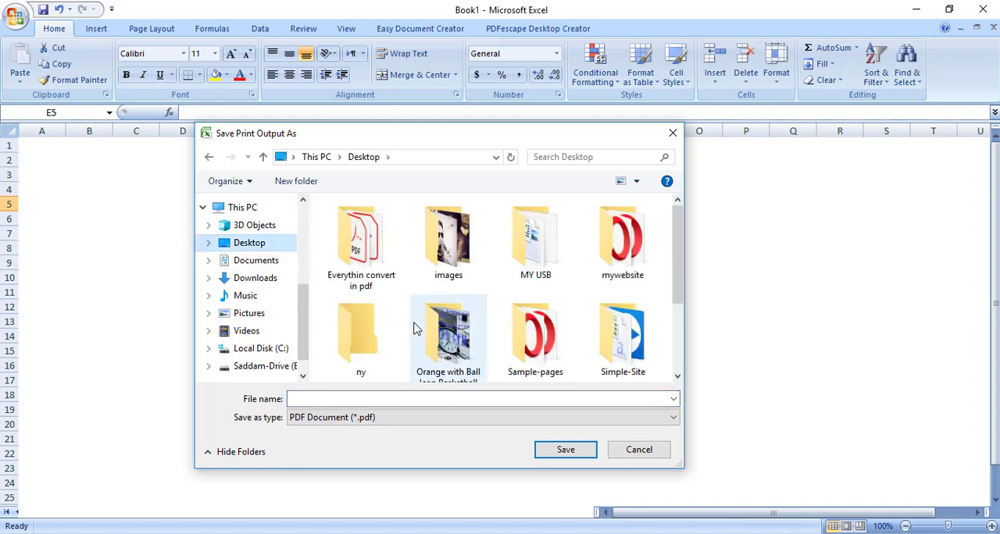
click(380, 263)
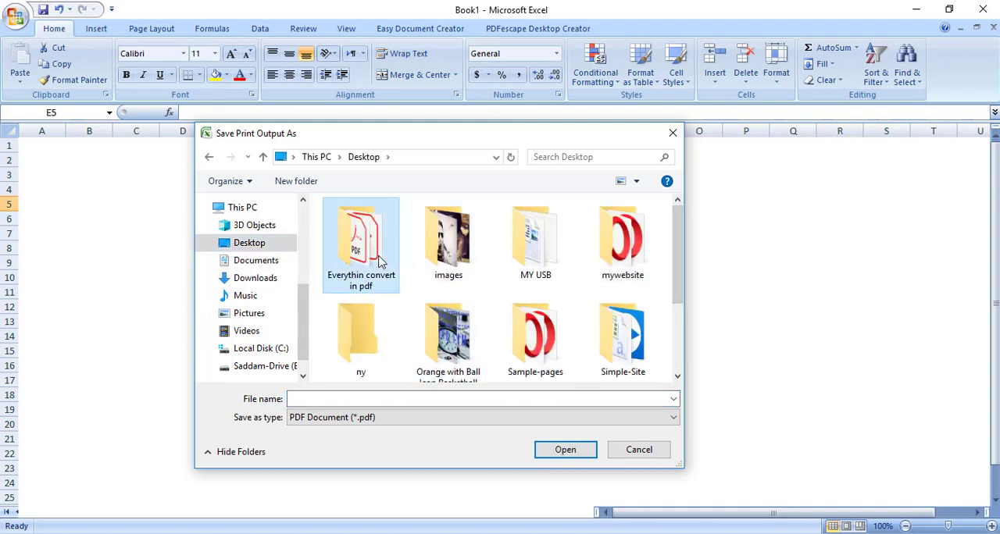
double_click(381, 262)
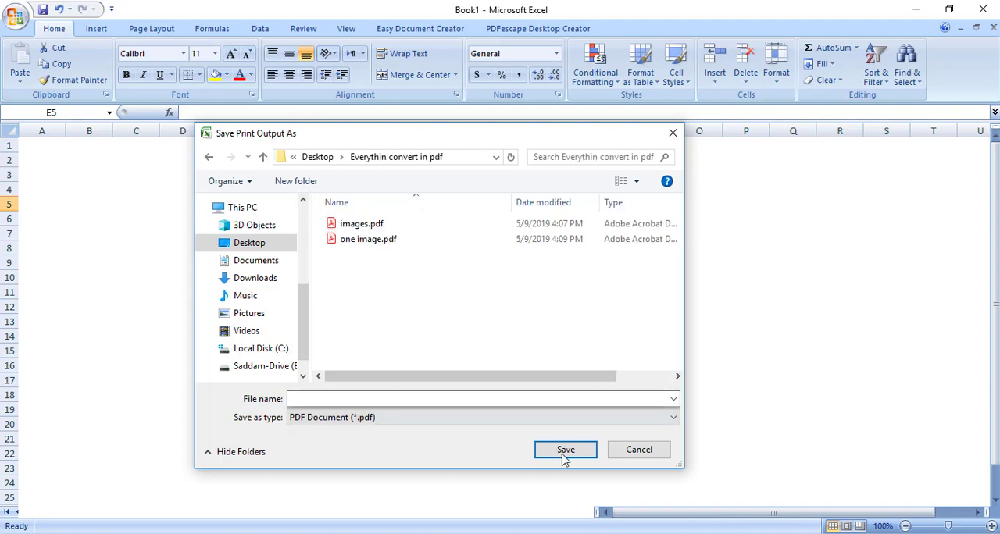
click(444, 398)
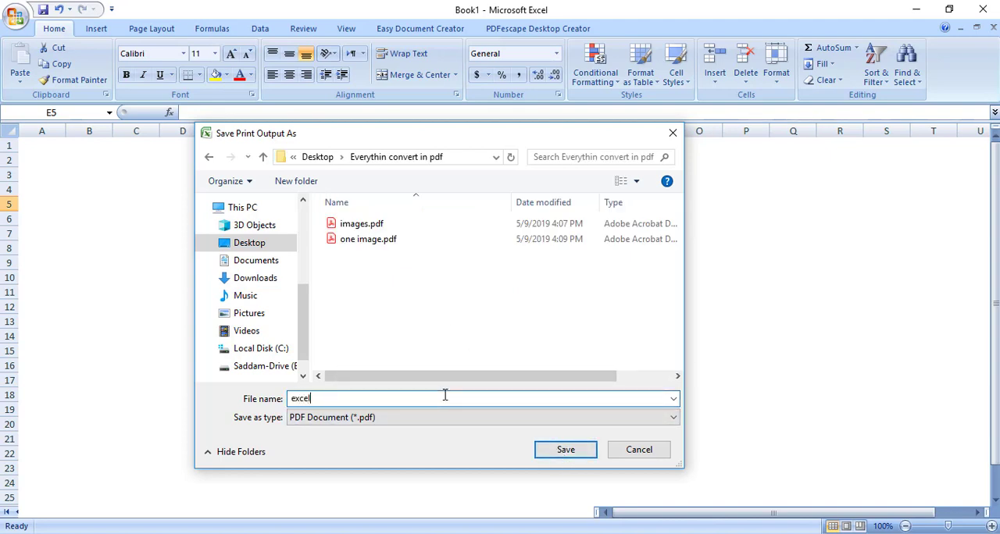
click(578, 456)
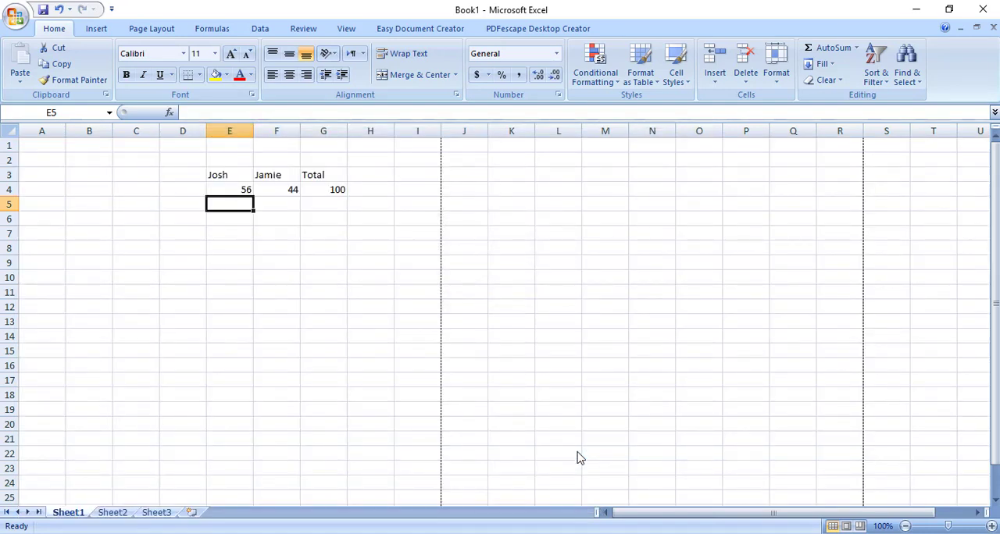
Open excel.pdf from the desktop folder "Everythin convert in pdf" to check the converted sheet, and close it again
click(917, 11)
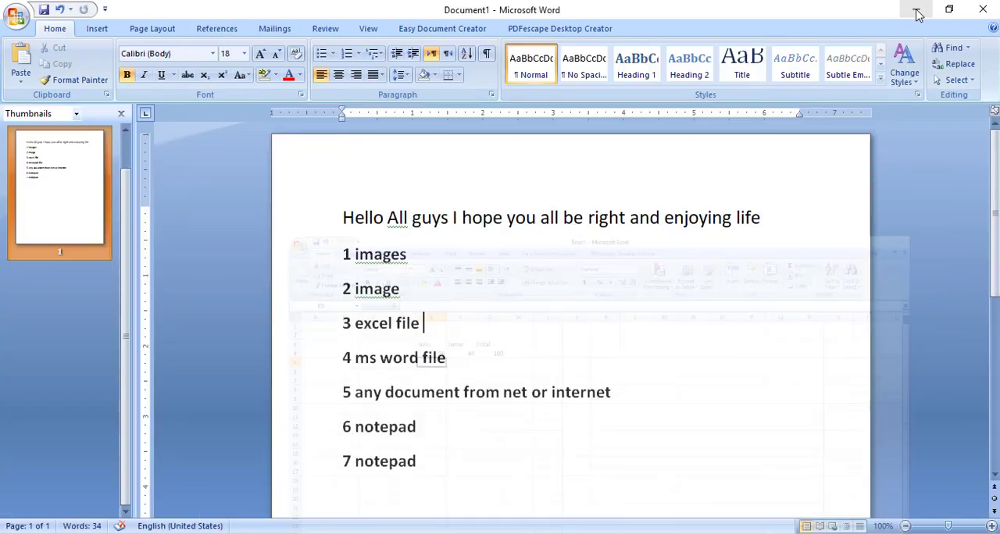
click(917, 10)
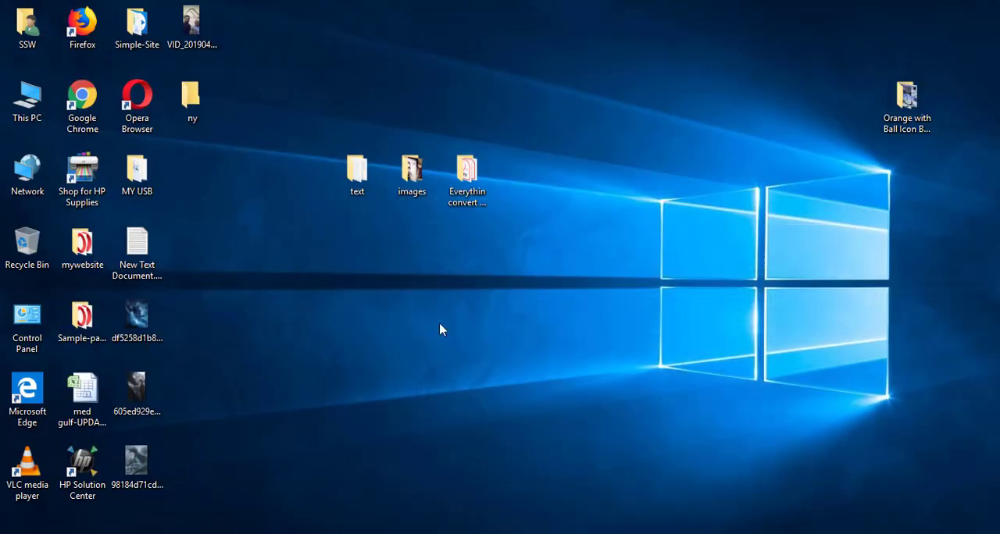
double_click(463, 188)
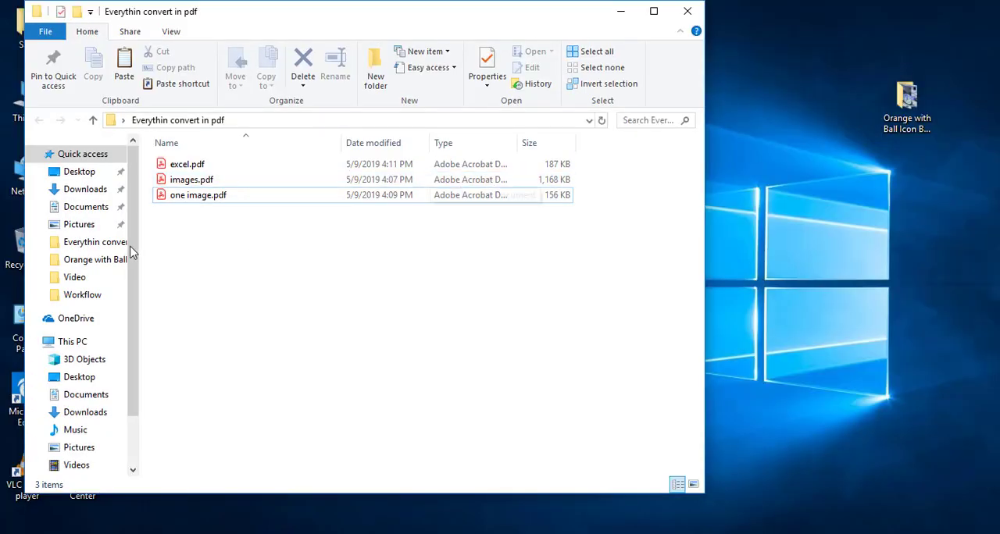
double_click(184, 168)
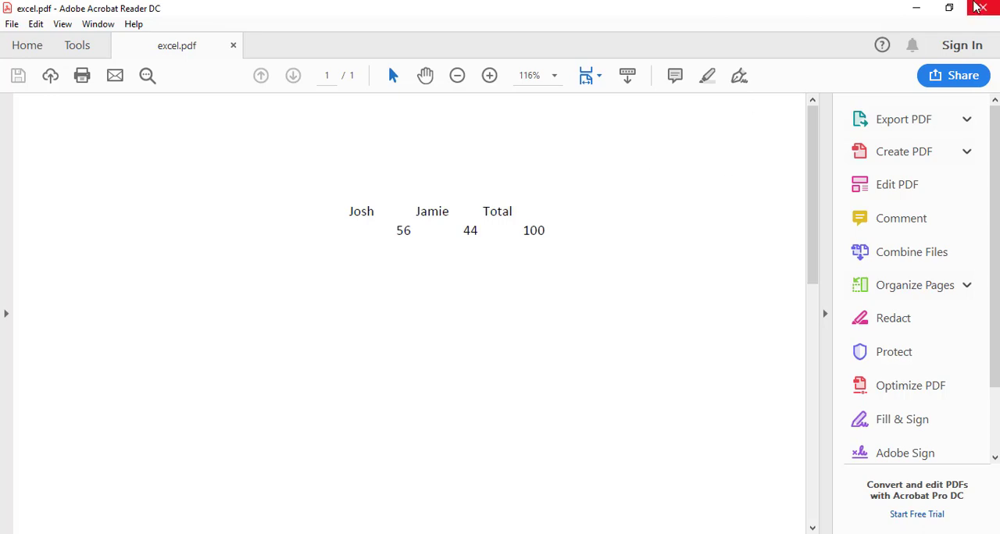
click(976, 7)
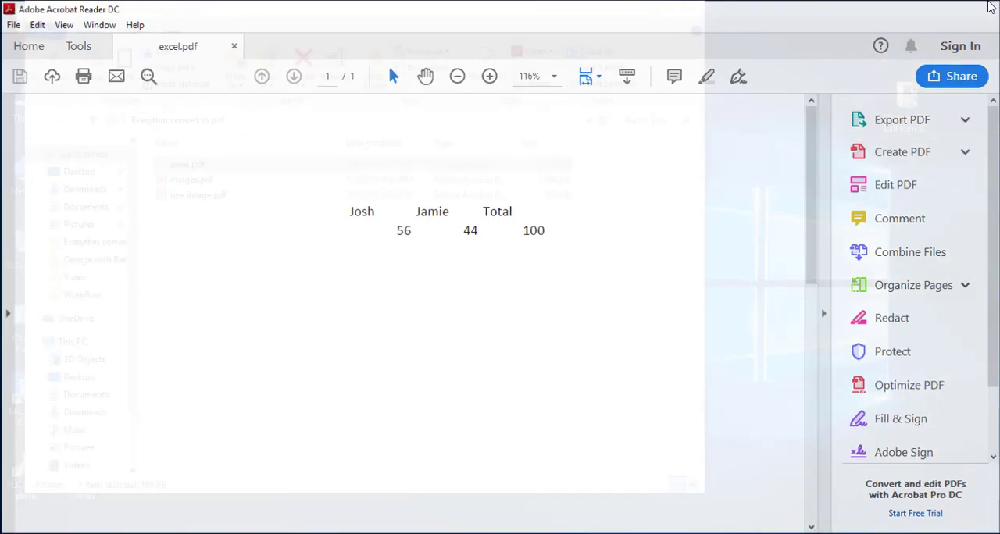
click(621, 14)
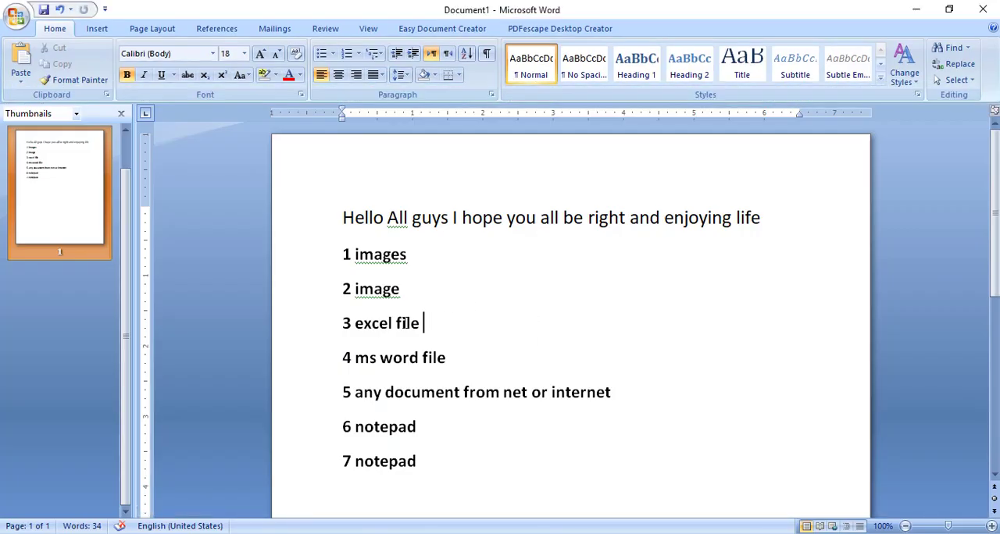
Print all pages of the Word document containing the file type list with the Microsoft Print to PDF printer
click(451, 354)
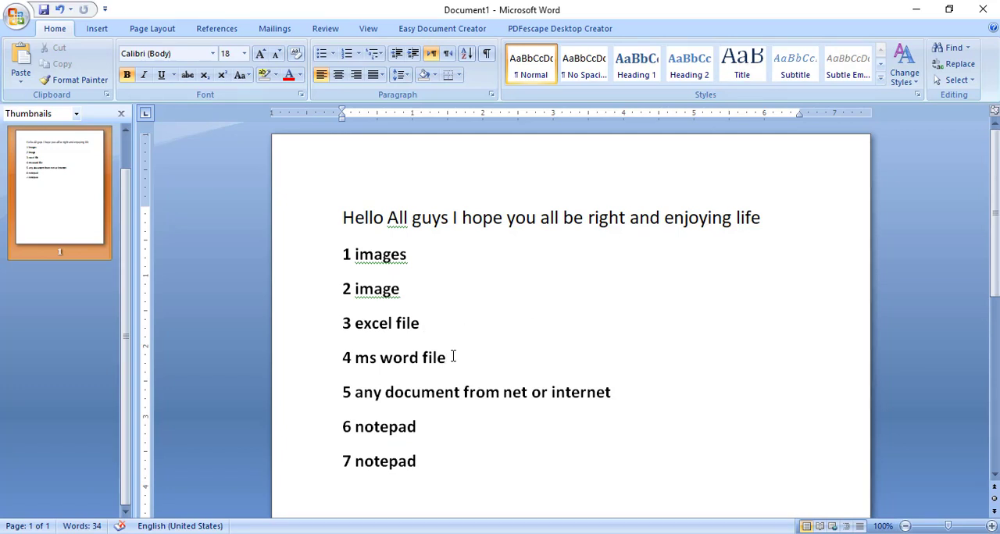
click(688, 533)
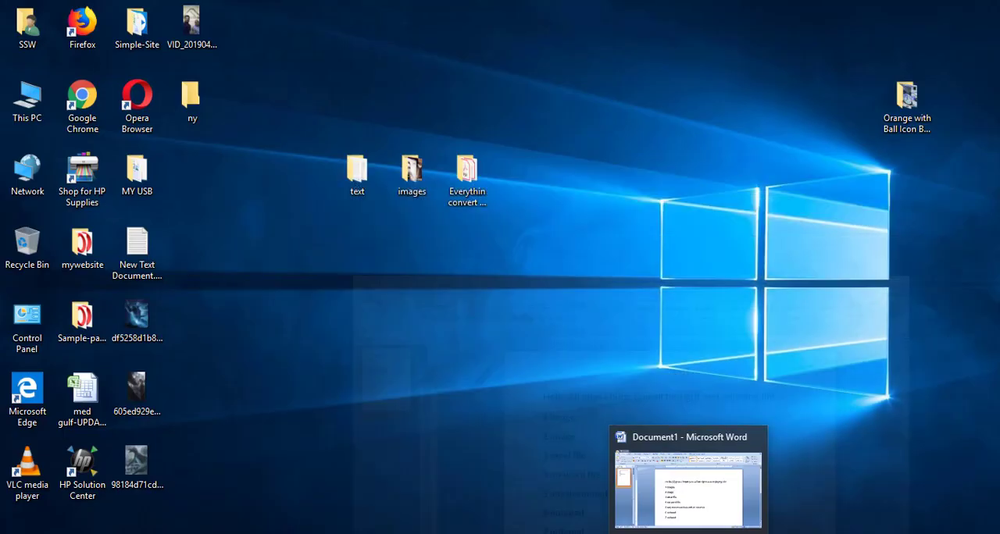
click(689, 533)
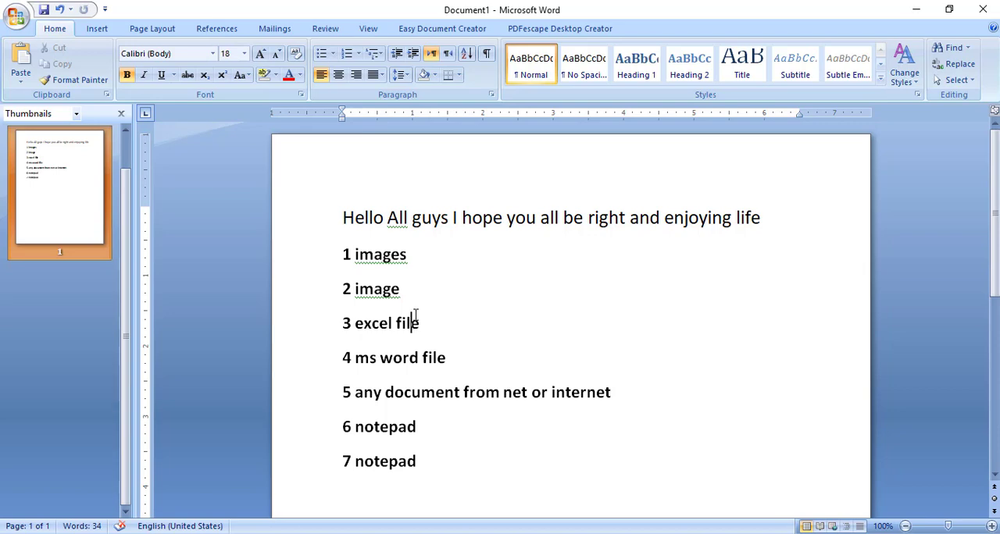
key(ctrl+p)
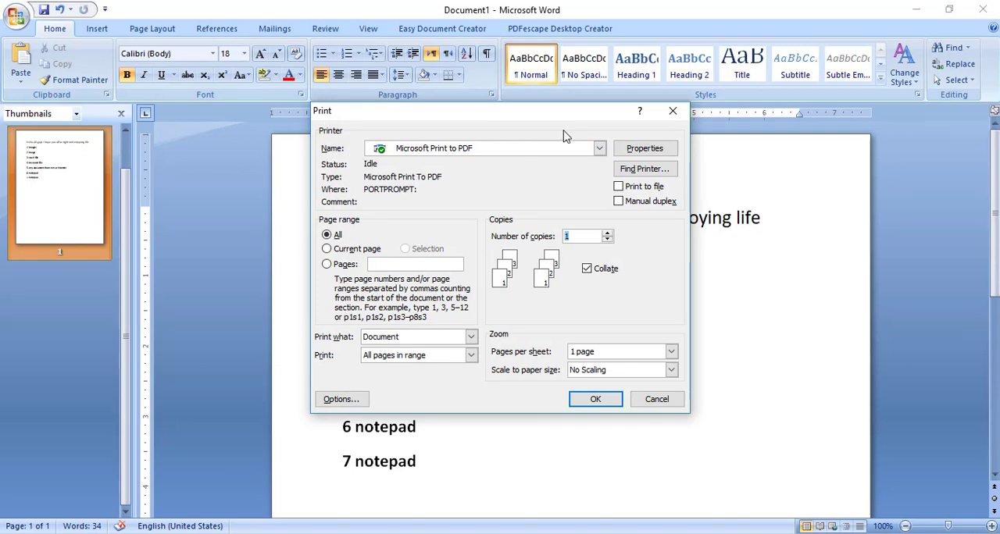
click(599, 148)
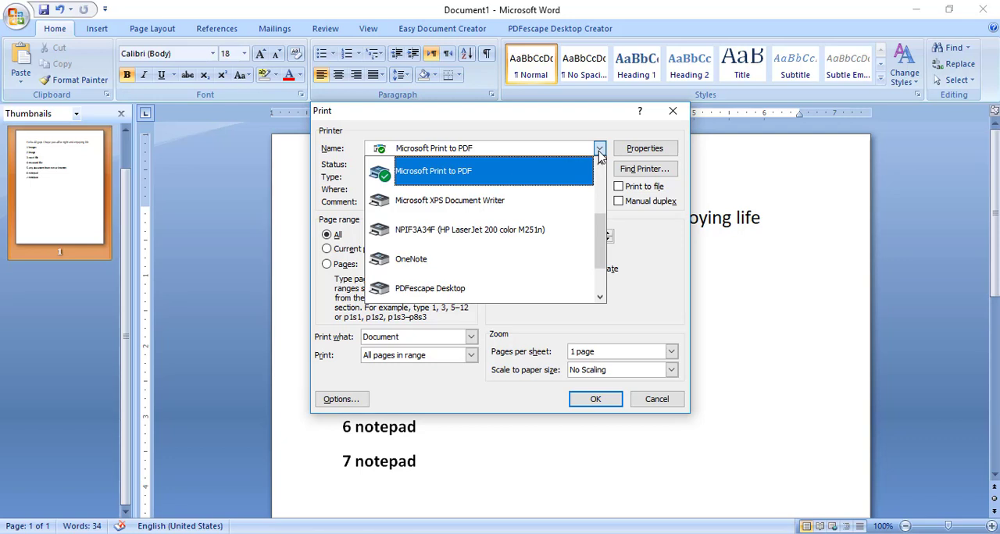
click(637, 245)
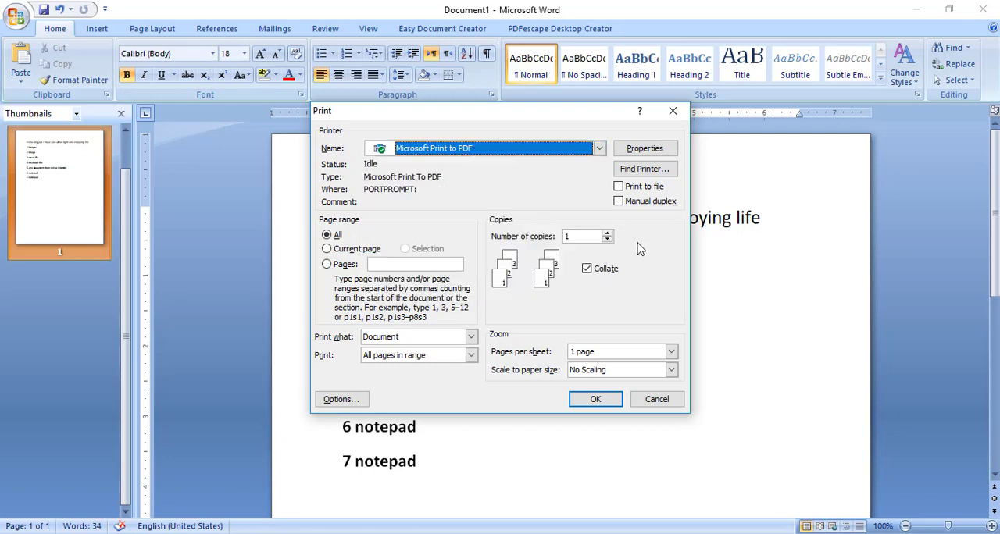
click(594, 400)
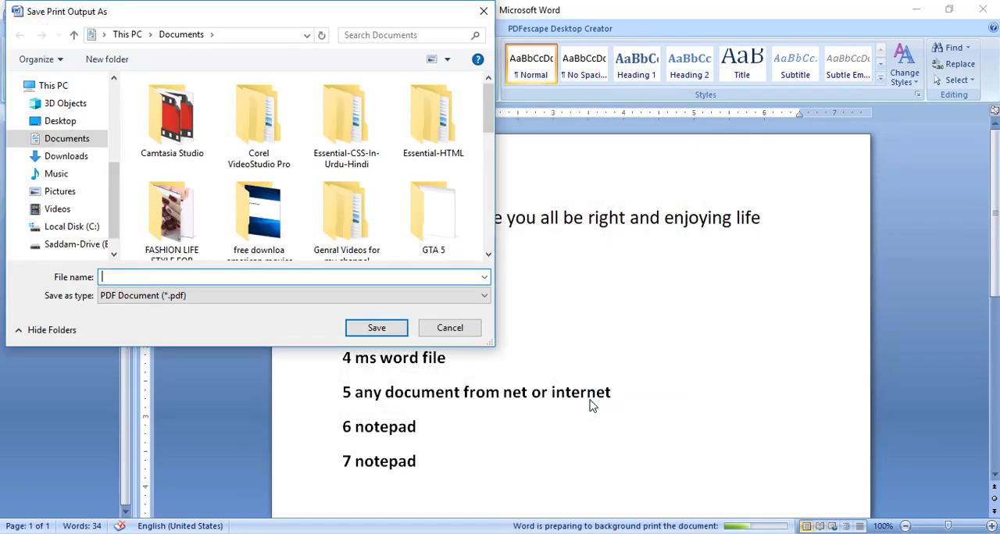
Save the Word print output as the PDF "ms word" in the Desktop folder "Everythin convert in pdf"
click(61, 123)
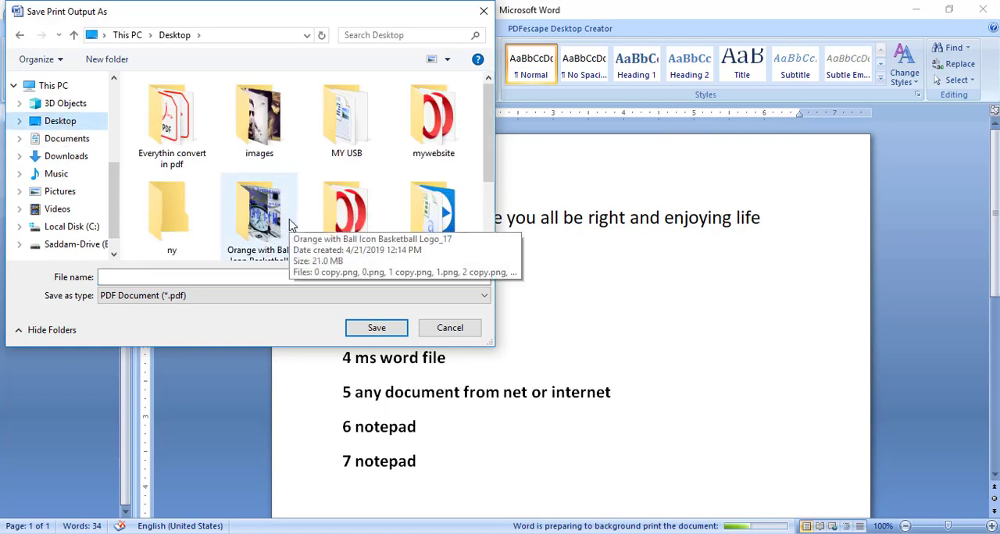
double_click(187, 129)
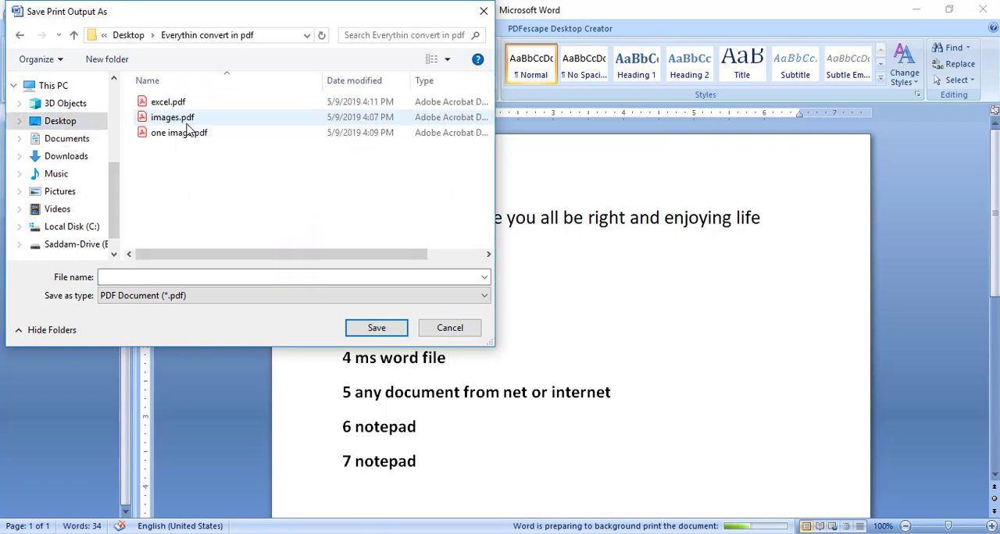
click(185, 277)
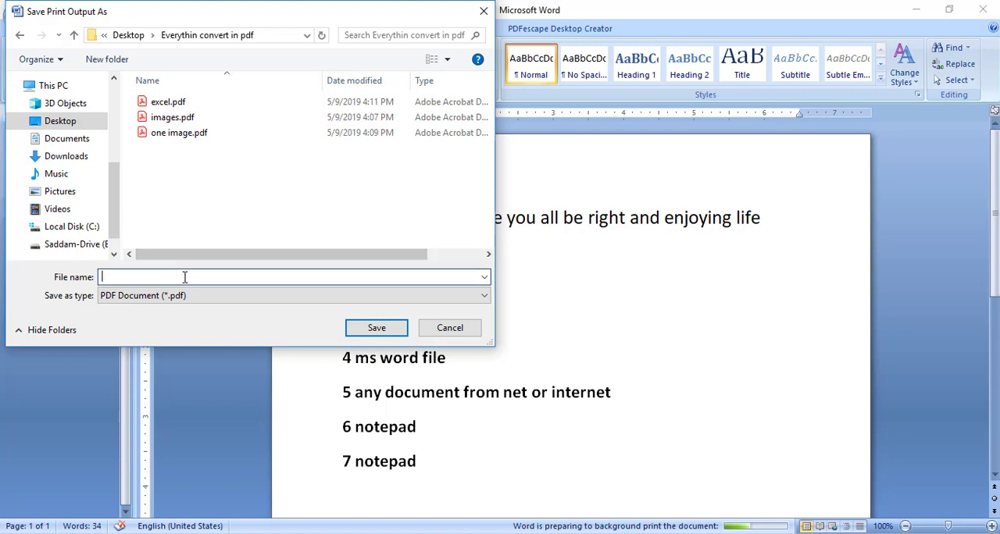
text(ms word)
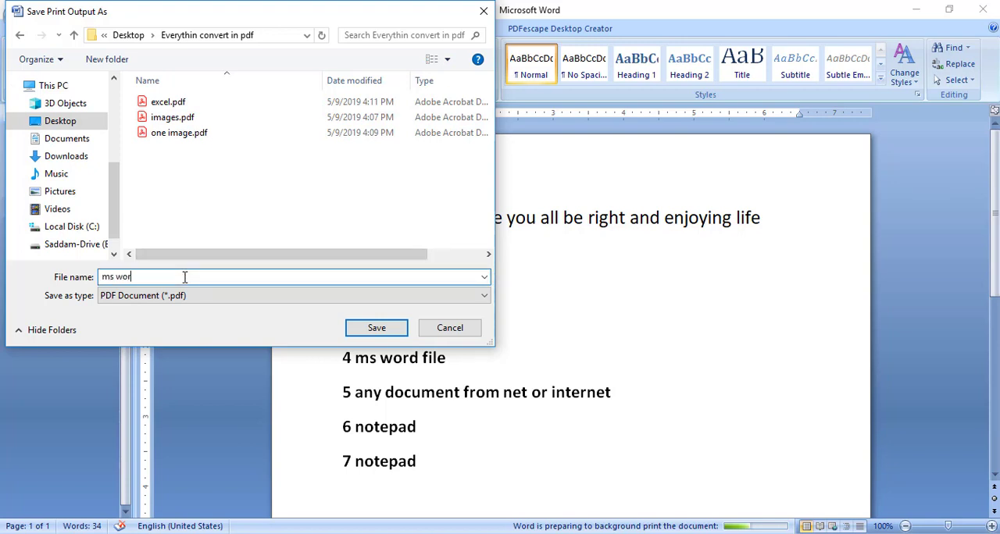
click(378, 328)
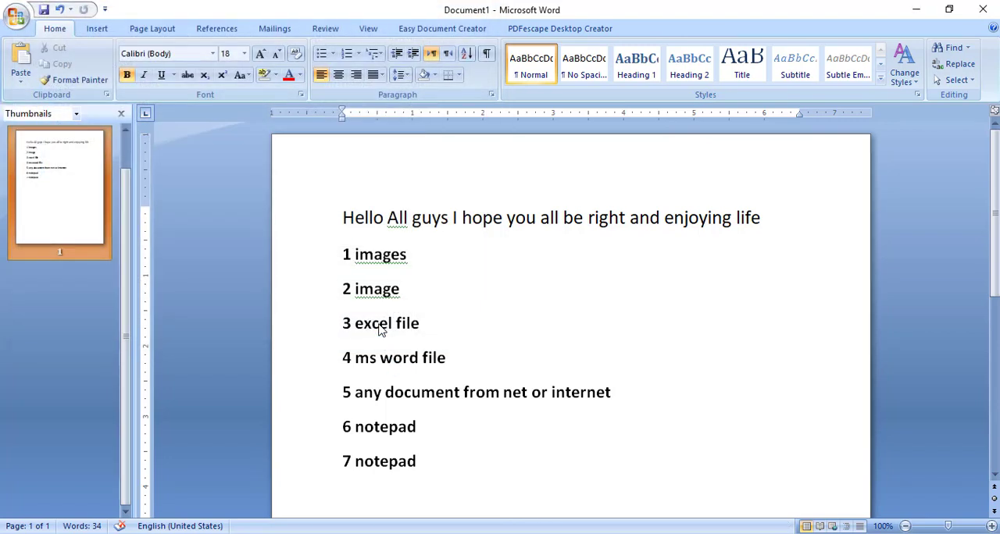
Open ms word.pdf from the desktop folder "Everythin convert in pdf" to check the converted document, and close it again
click(919, 9)
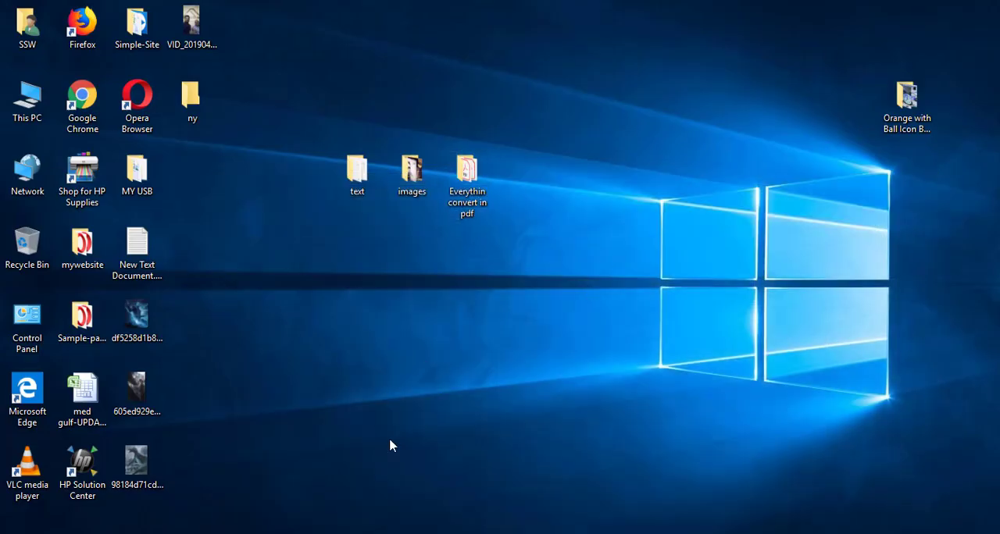
double_click(467, 173)
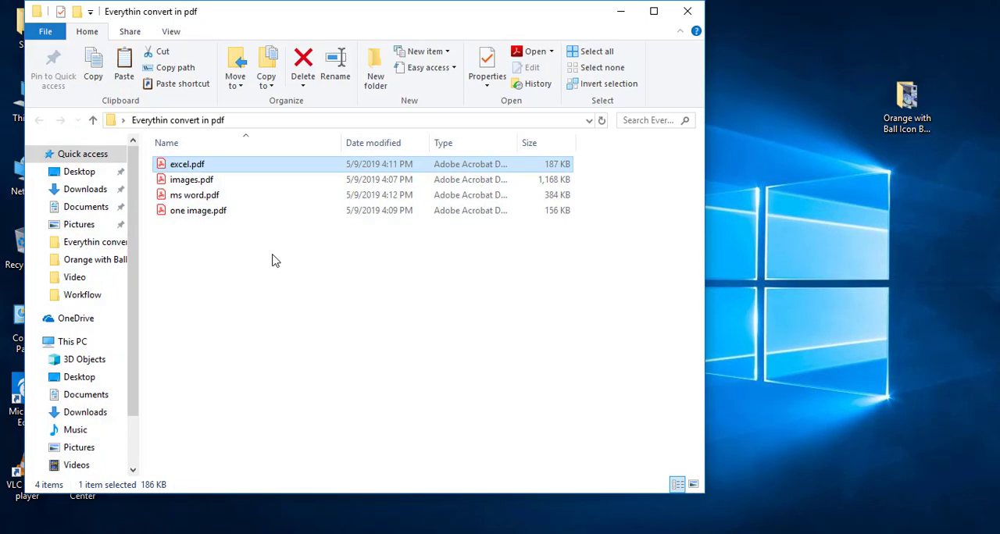
double_click(200, 197)
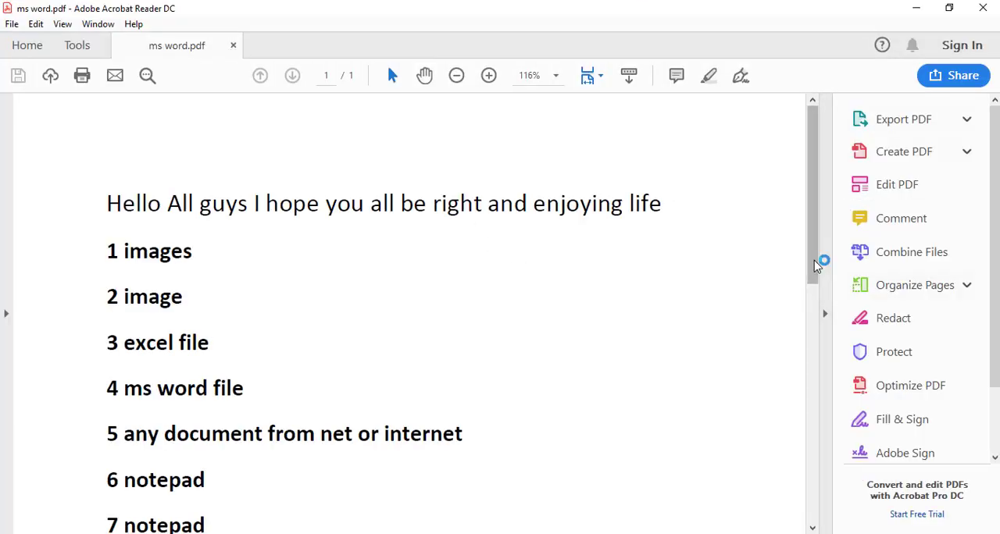
drag(815, 266, 823, 197)
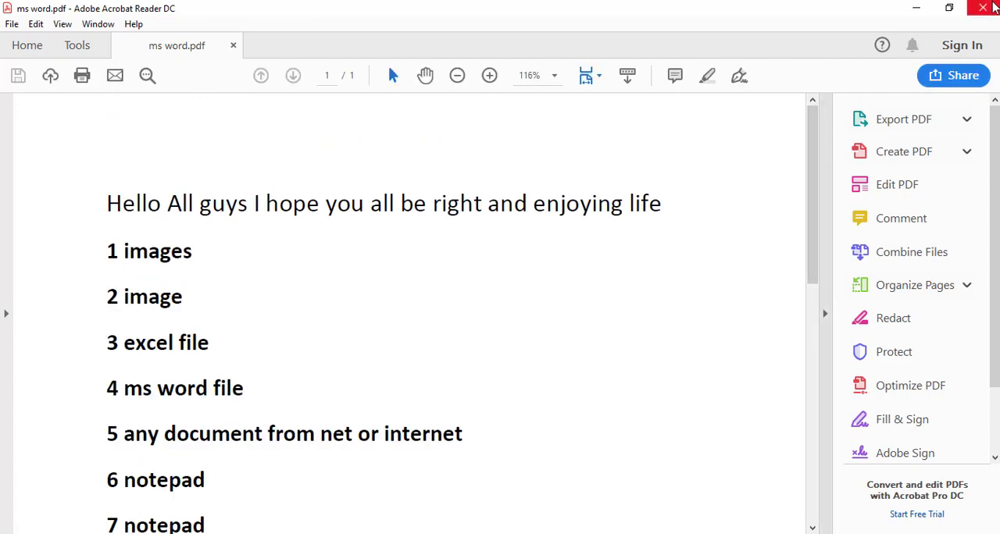
click(983, 8)
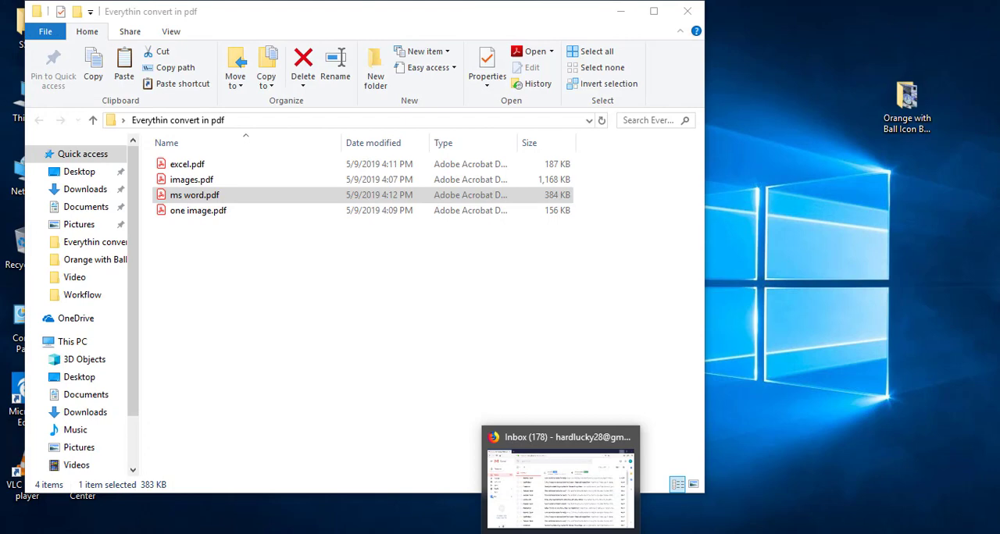
Copy the entire text of the Word document into the untitled Notepad file
click(671, 533)
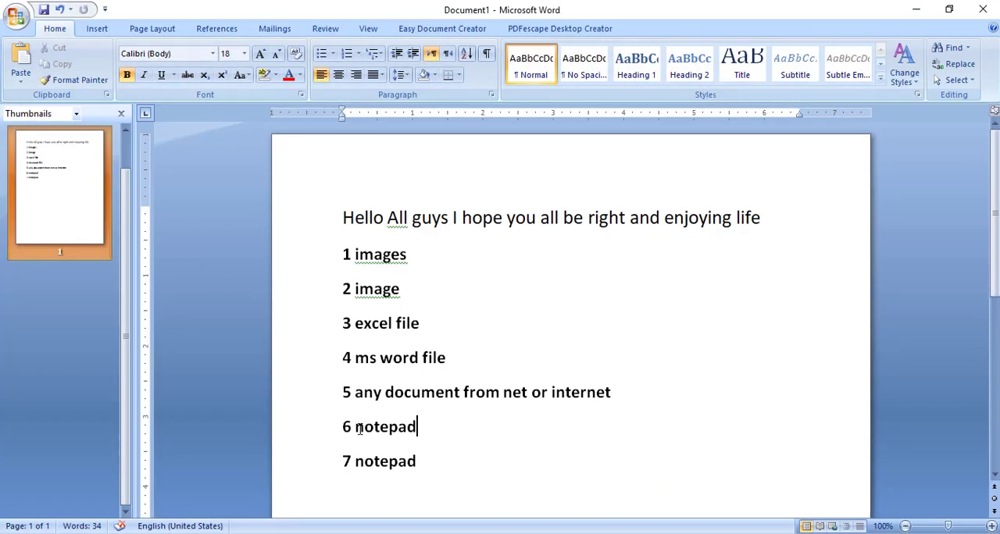
drag(357, 427, 425, 429)
click(427, 431)
click(707, 533)
click(429, 438)
key(ctrl+a)
key(ctrl+c)
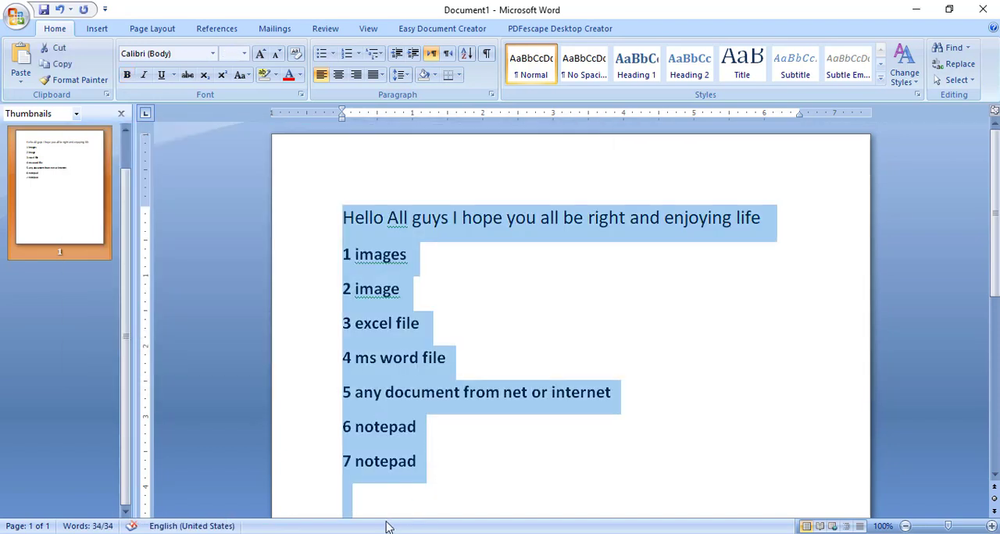
click(389, 533)
key(ctrl+v)
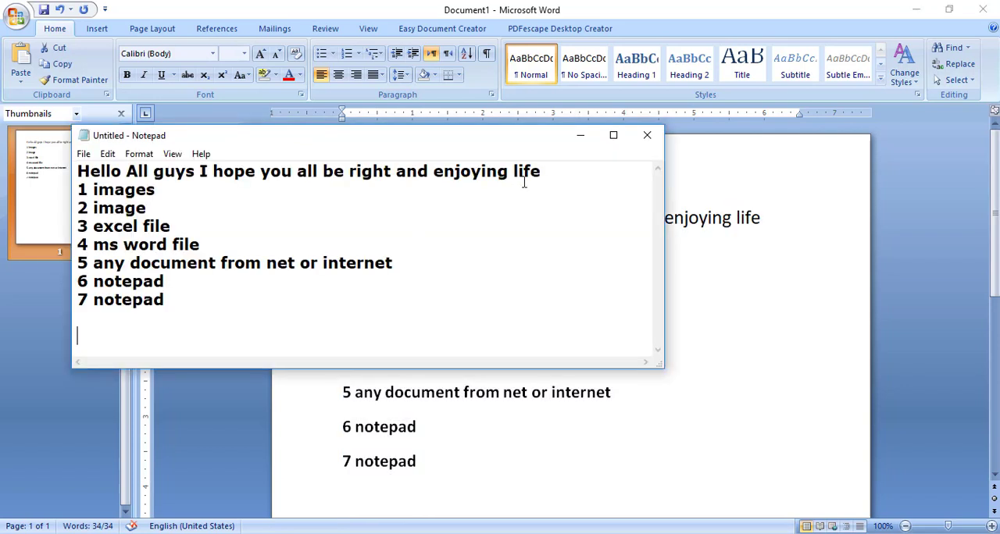
Print the Notepad text with Microsoft Print to PDF, choosing the Desktop folder "Everythin convert in pdf" for the output
key(ctrl+p)
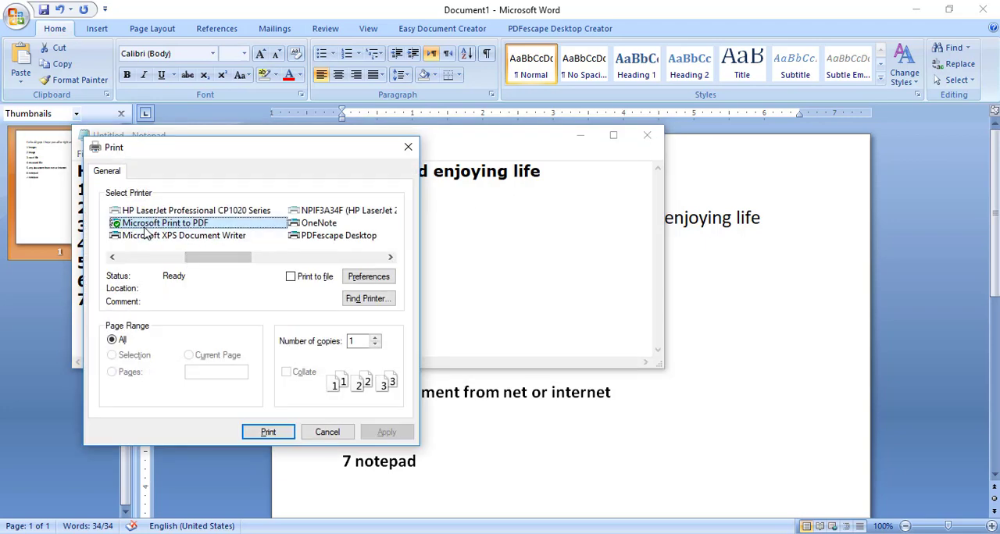
click(263, 430)
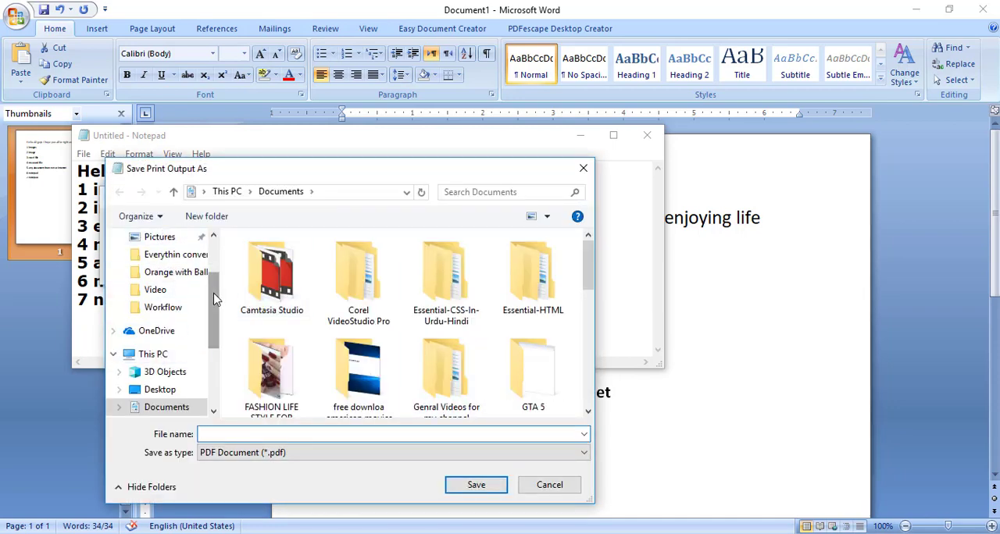
scroll(205, 283, up, 2)
click(161, 270)
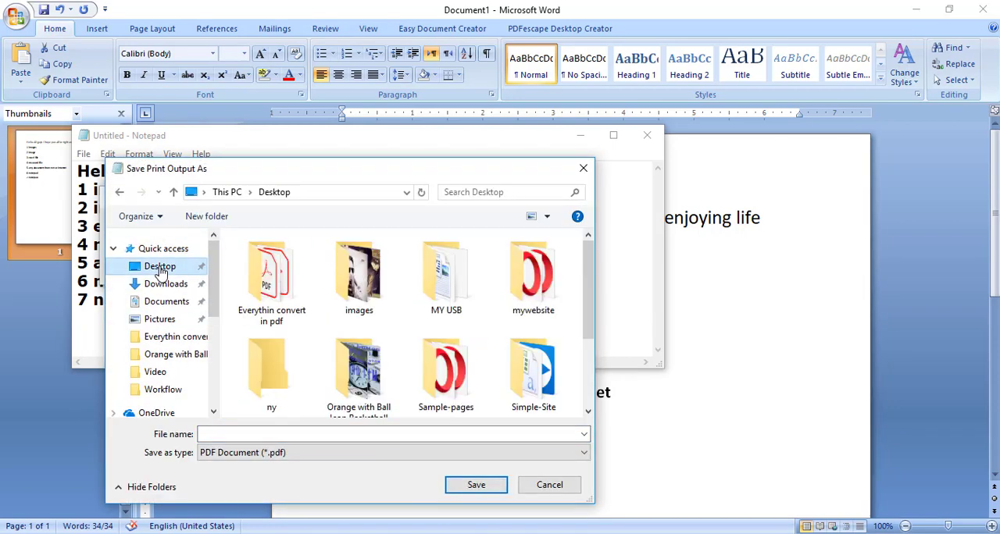
click(271, 281)
double_click(271, 281)
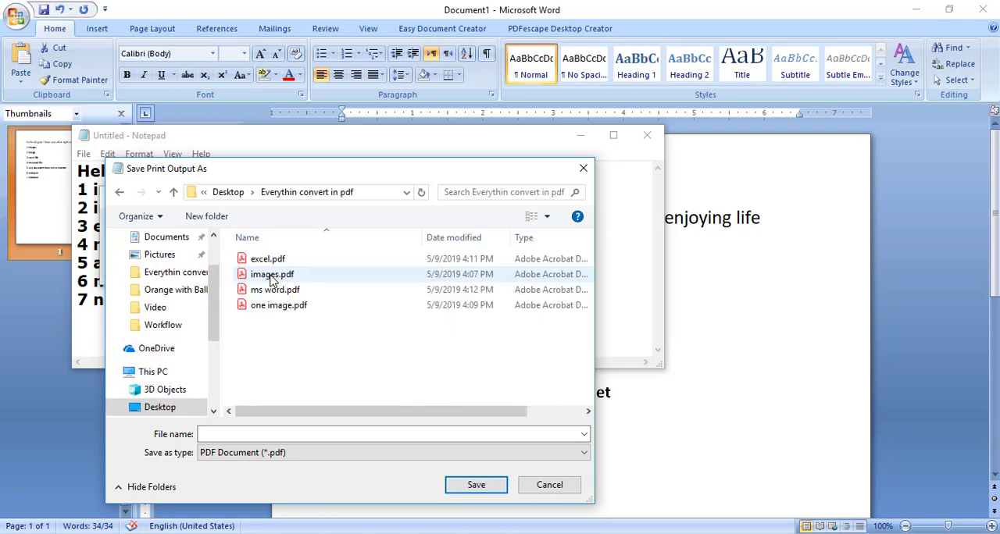
Save the print output as "notepad" and close the untitled Notepad file without saving its changes
click(263, 435)
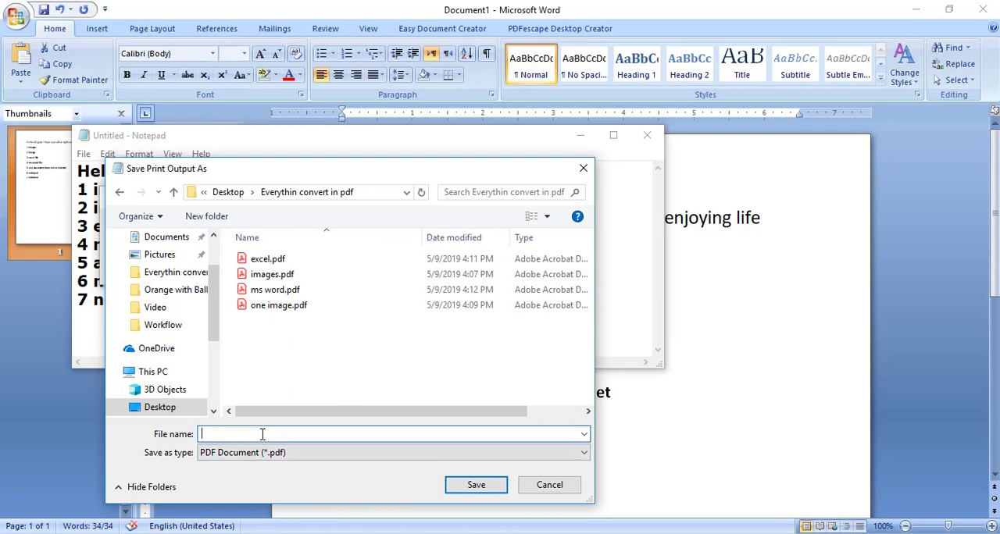
text(bno)
key(BackSpace)
key(BackSpace)
key(BackSpace)
key(BackSpace)
key(Return)
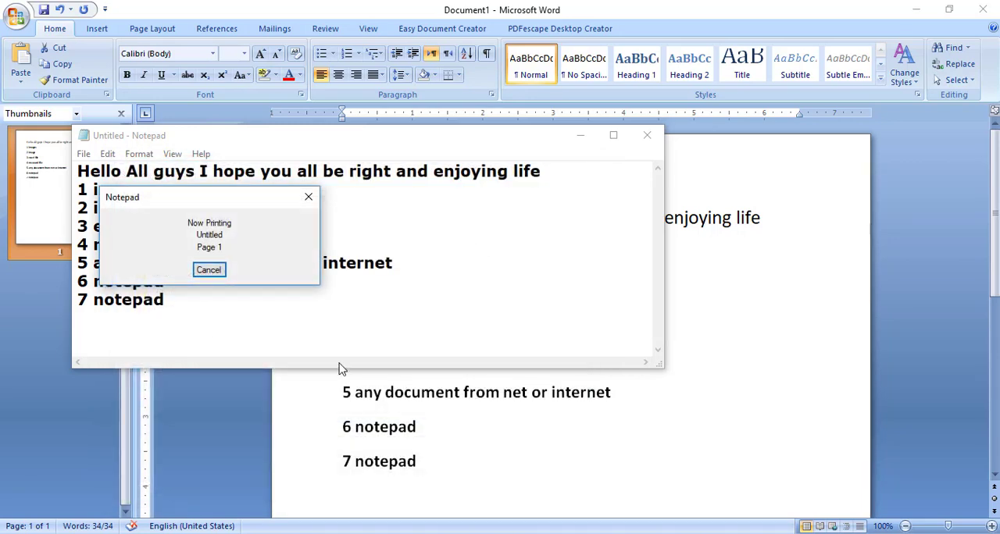
click(646, 136)
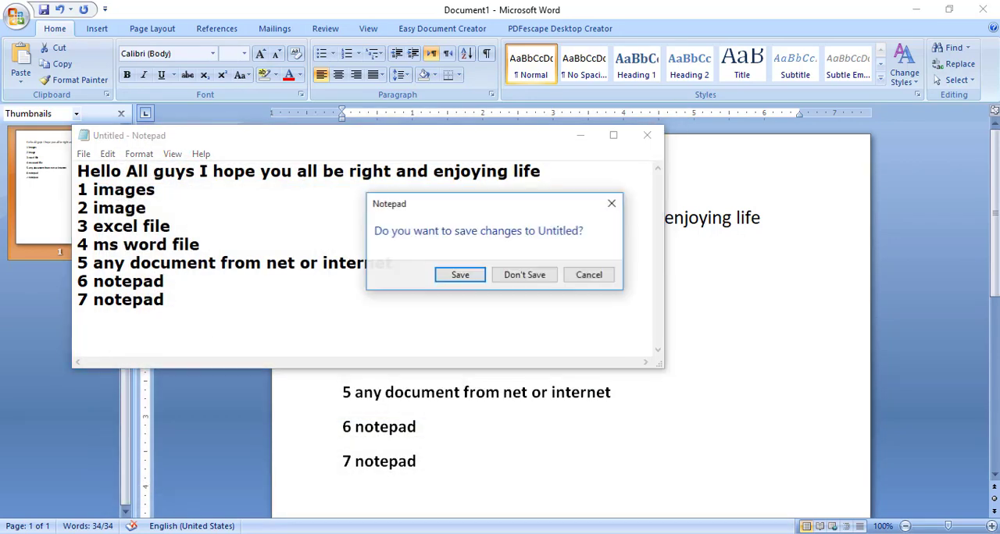
click(521, 275)
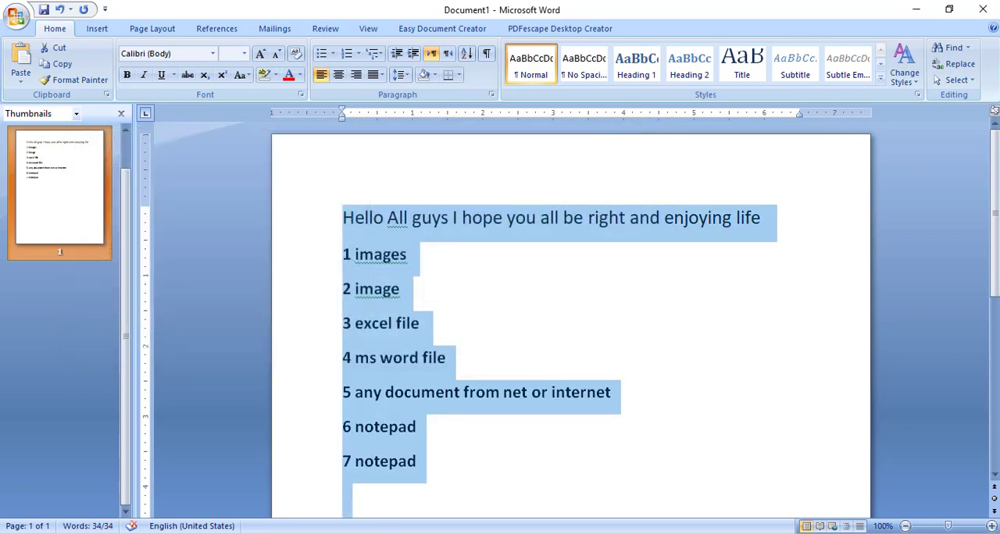
Open notepad.pdf from the folder "Everythin convert in pdf" to check the converted text, and close it again
key(alt+Tab)
click(358, 305)
click(215, 214)
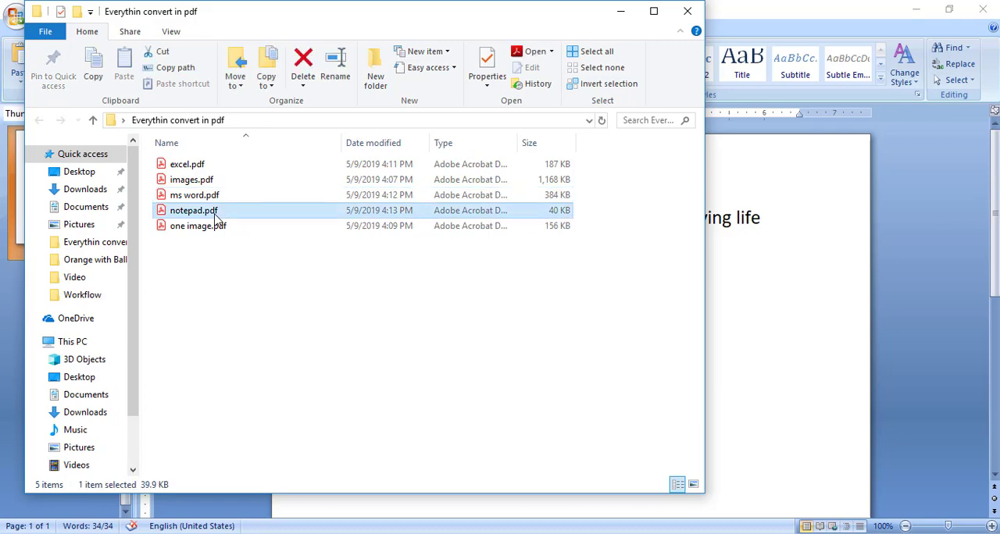
double_click(217, 214)
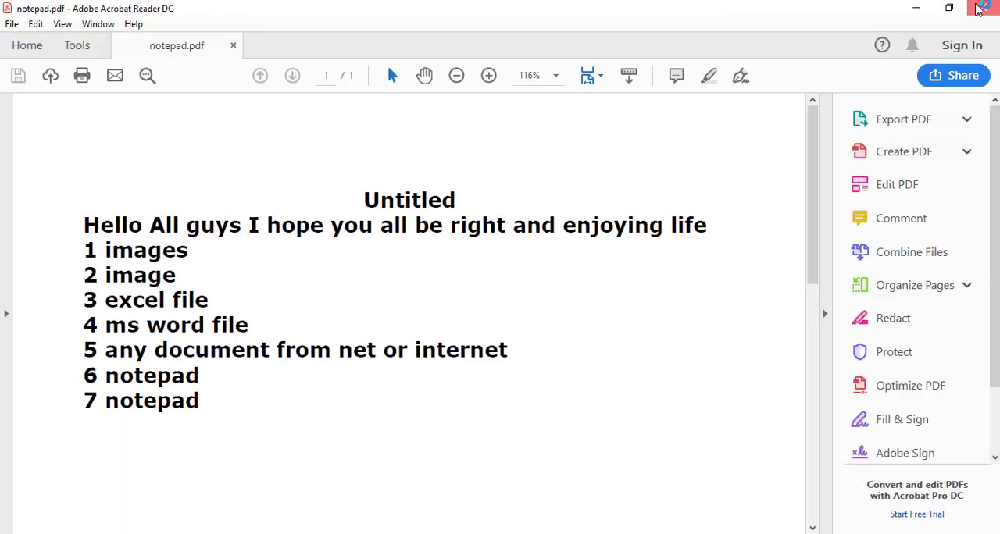
click(979, 8)
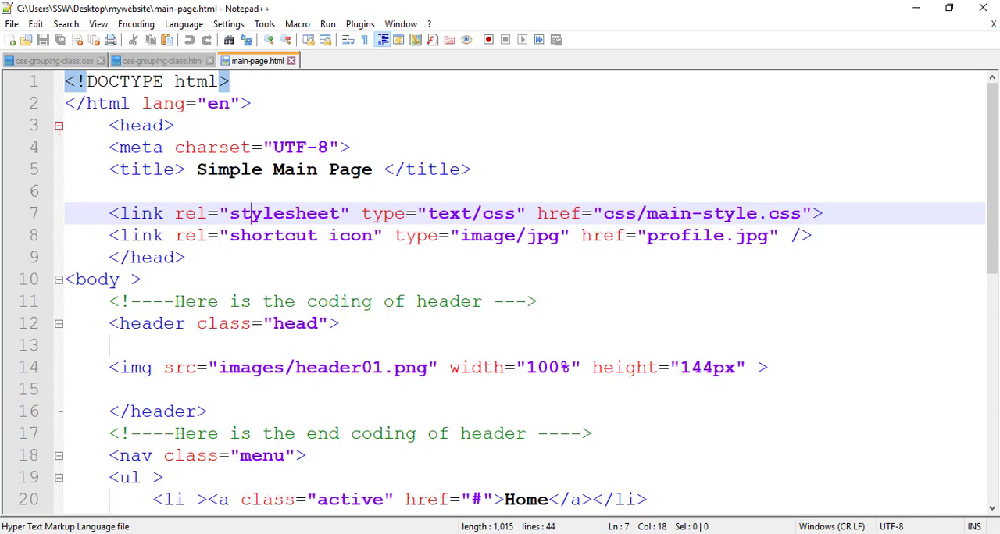
Print main-page.html from Notepad++ with Microsoft Print to PDF, choosing the Desktop folder "Everythin convert in pdf" for the output
key(ctrl+p)
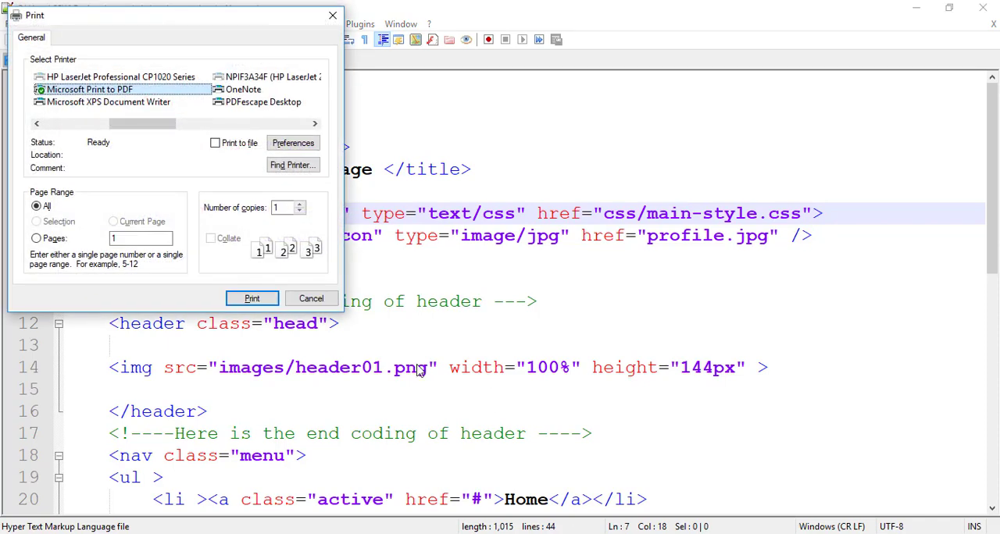
click(251, 299)
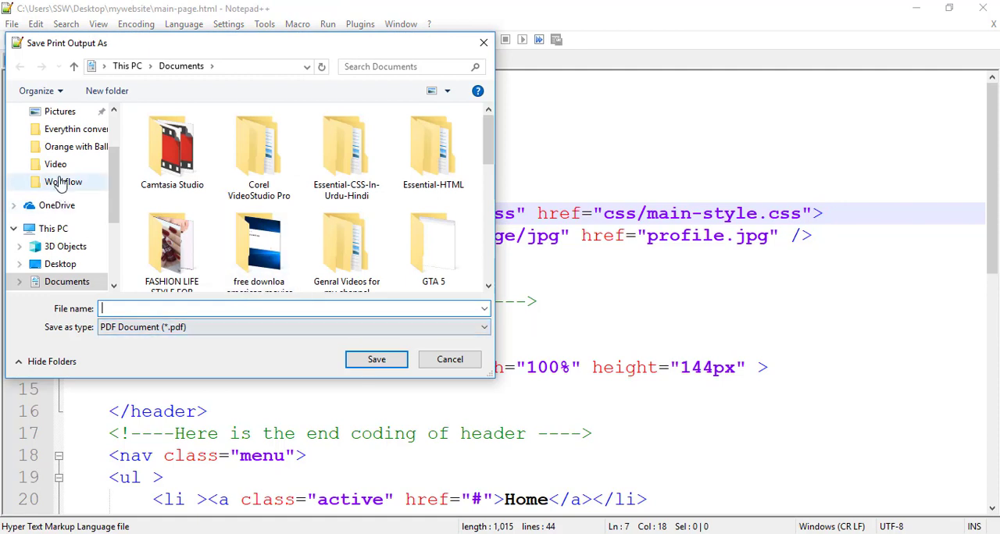
click(59, 116)
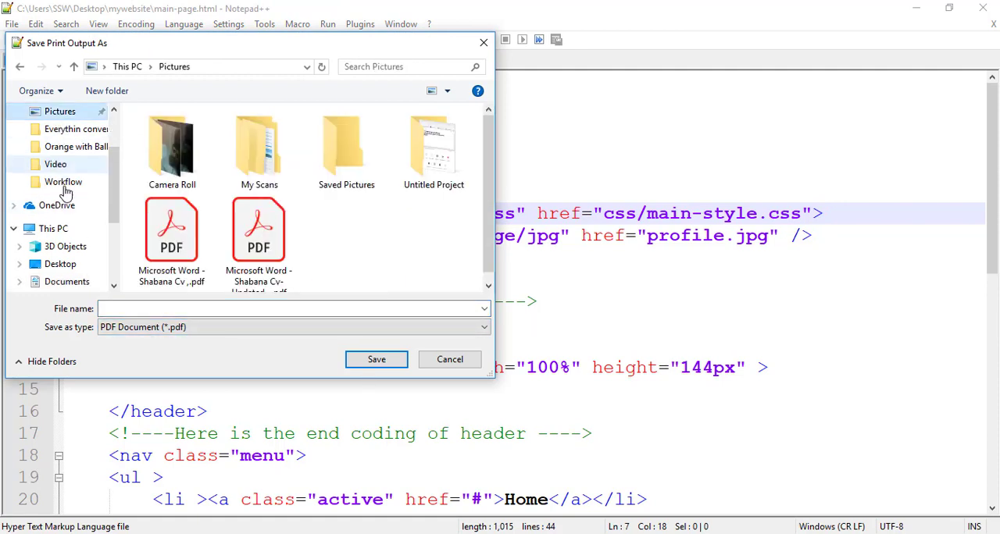
click(65, 228)
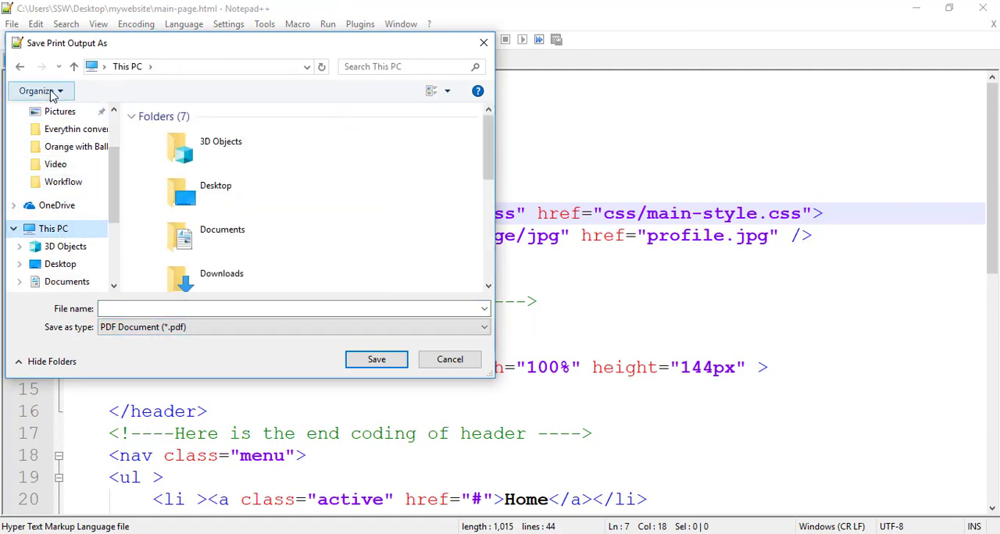
click(55, 264)
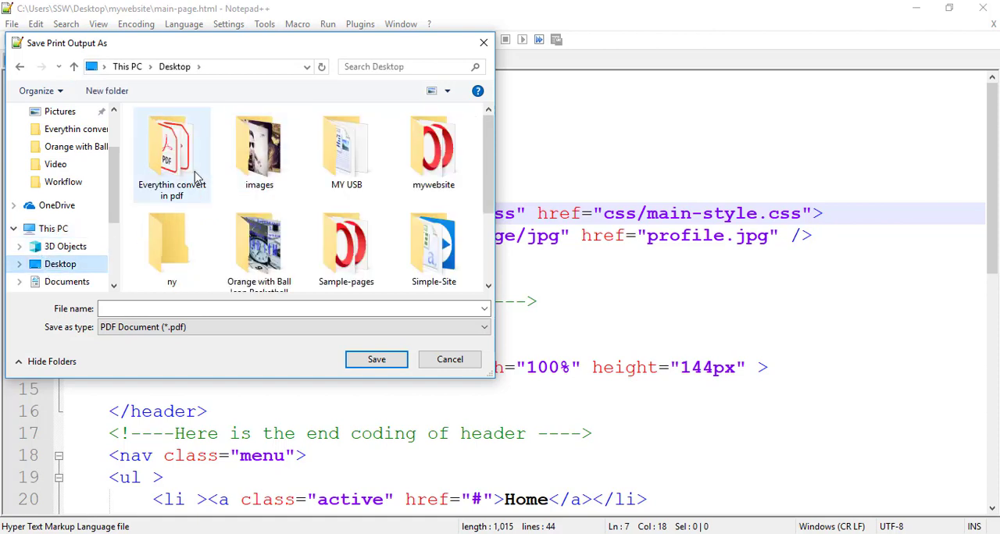
double_click(196, 172)
Save the print output of the HTML file as the PDF "Notepad plus plus"
click(270, 310)
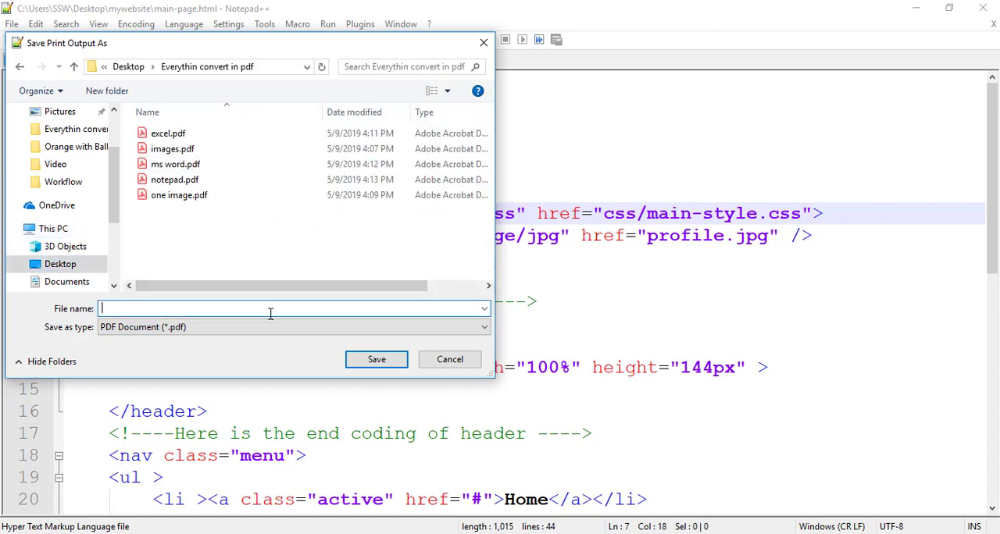
text(Note)
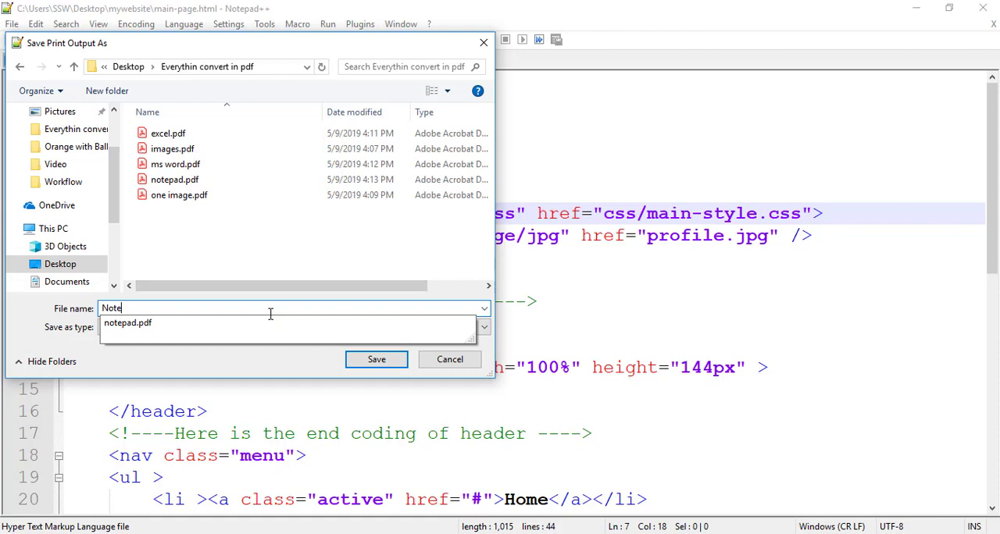
text(plus pl)
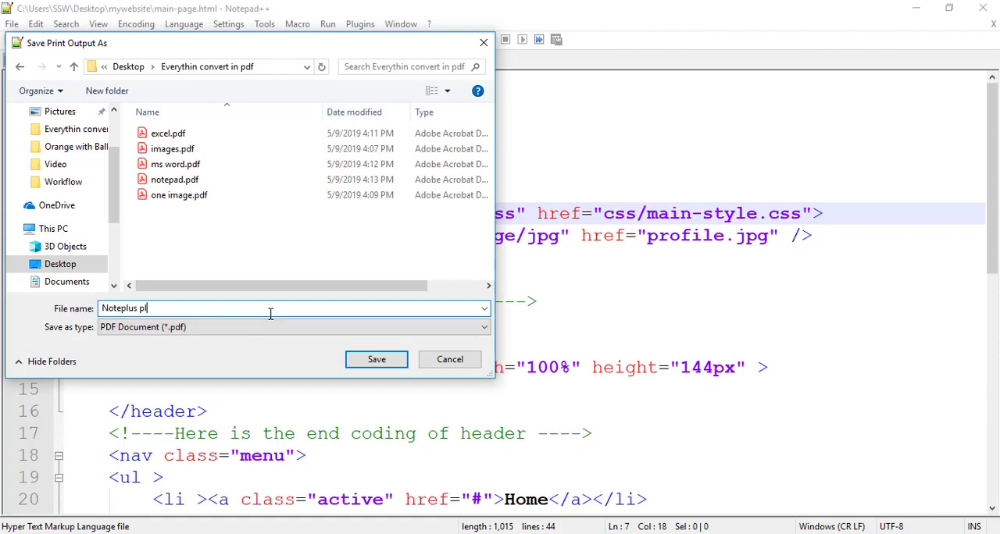
text(su)
key(BackSpace)
key(BackSpace)
text(y)
key(BackSpace)
text(us)
text( pa)
text(d)
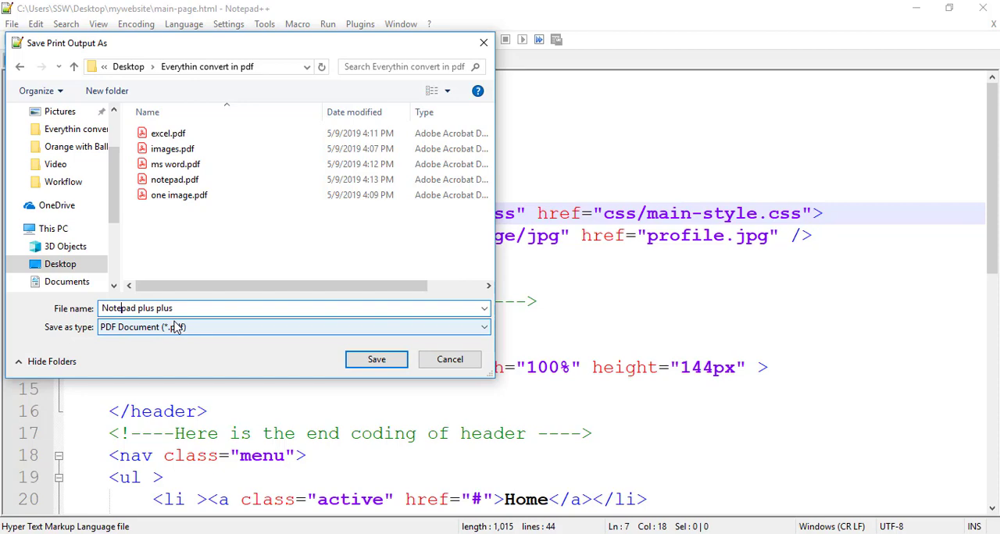
click(357, 361)
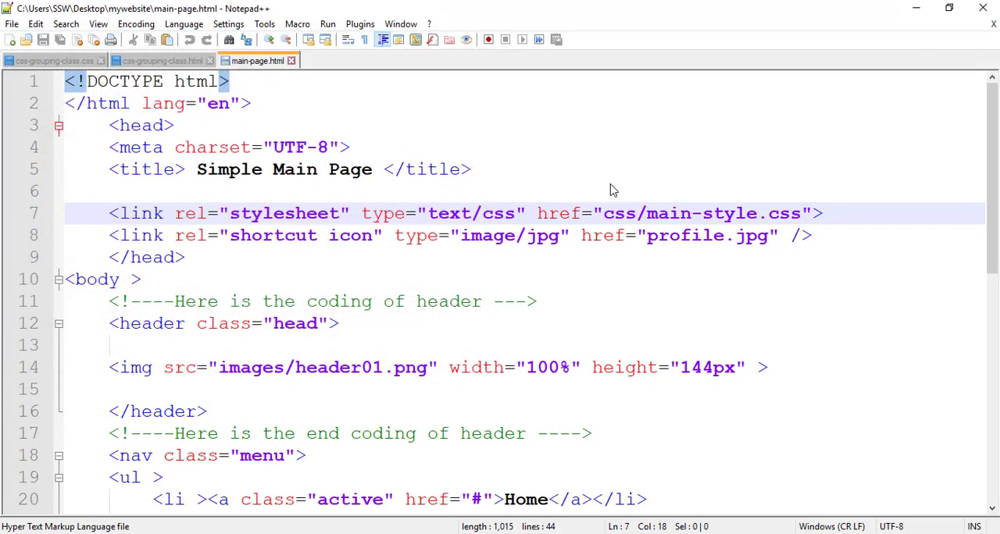
Minimize Notepad++, the PDF folder and the Word document, and switch to Google Chrome
click(917, 8)
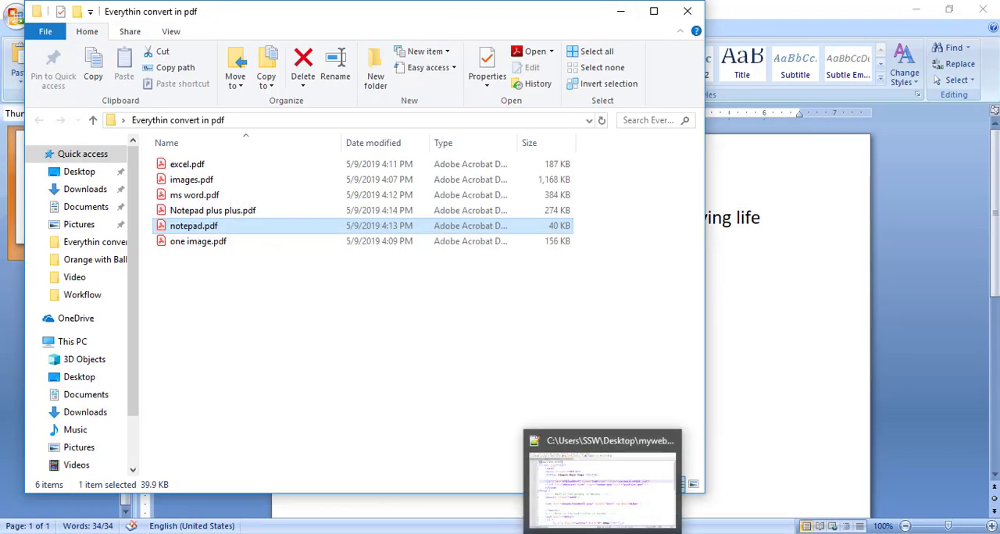
click(618, 12)
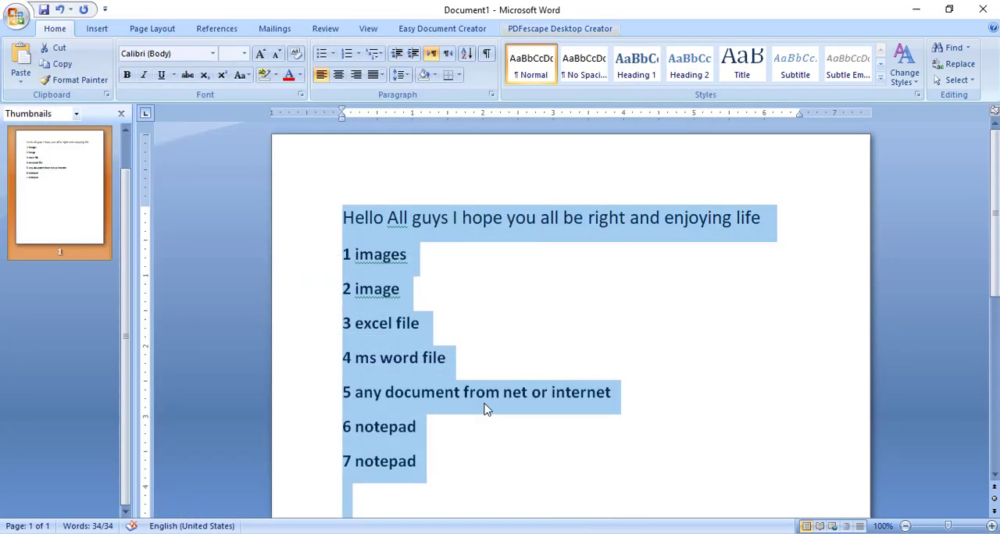
click(485, 405)
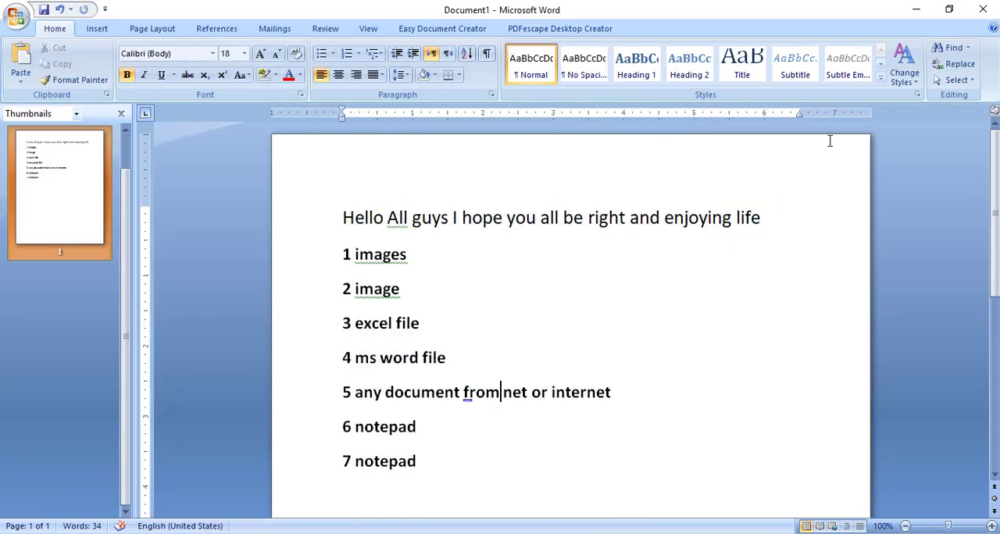
click(916, 9)
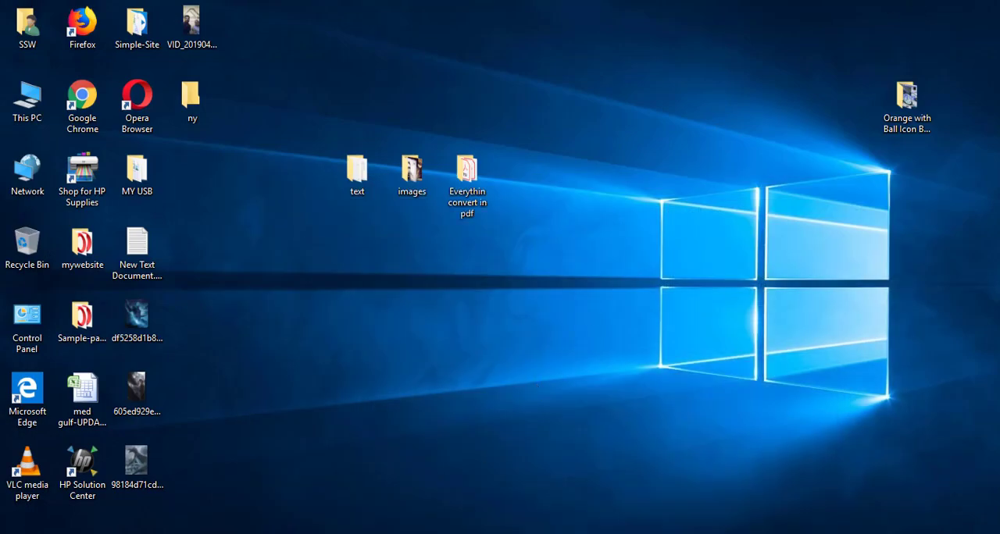
click(353, 533)
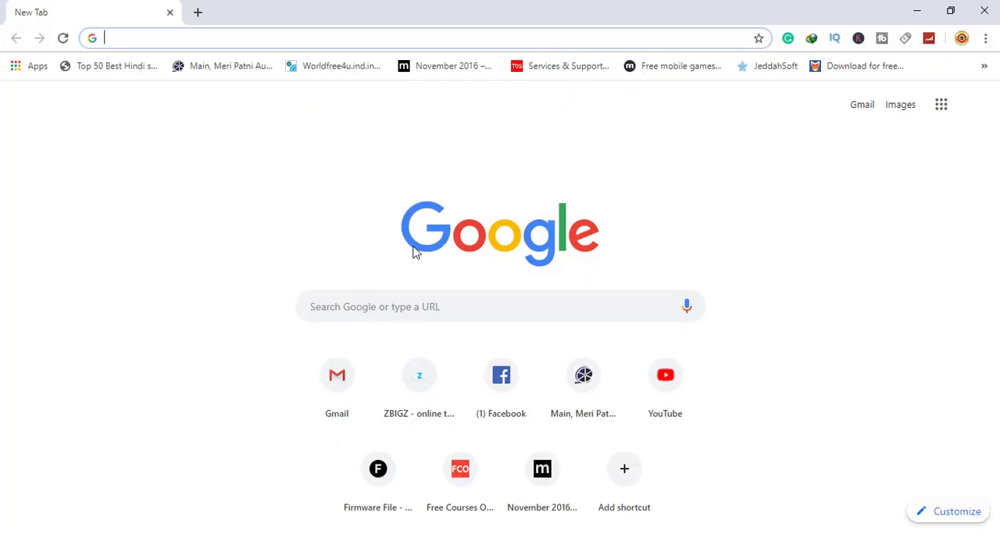
Turn on the computer's Wi-Fi and check the available networks
click(867, 533)
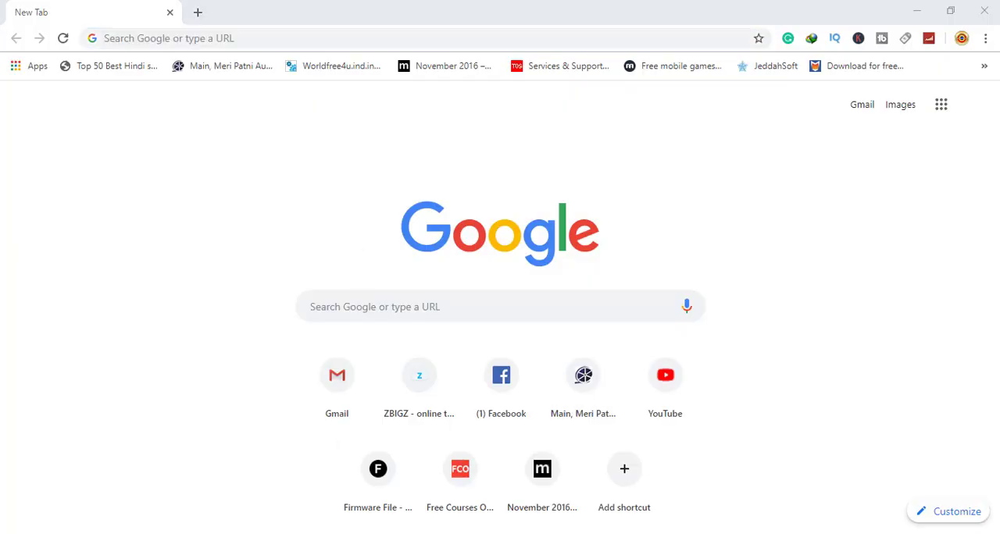
click(732, 160)
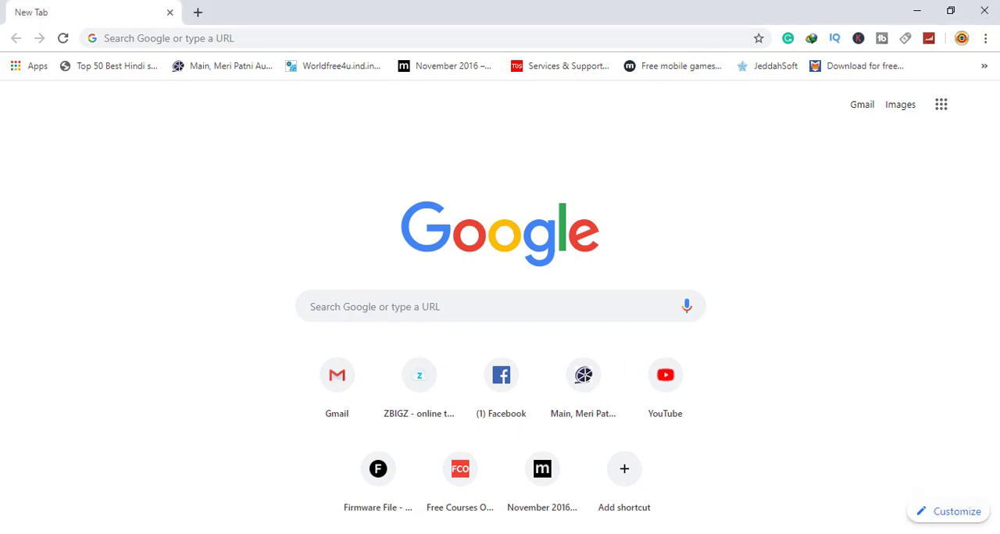
click(868, 533)
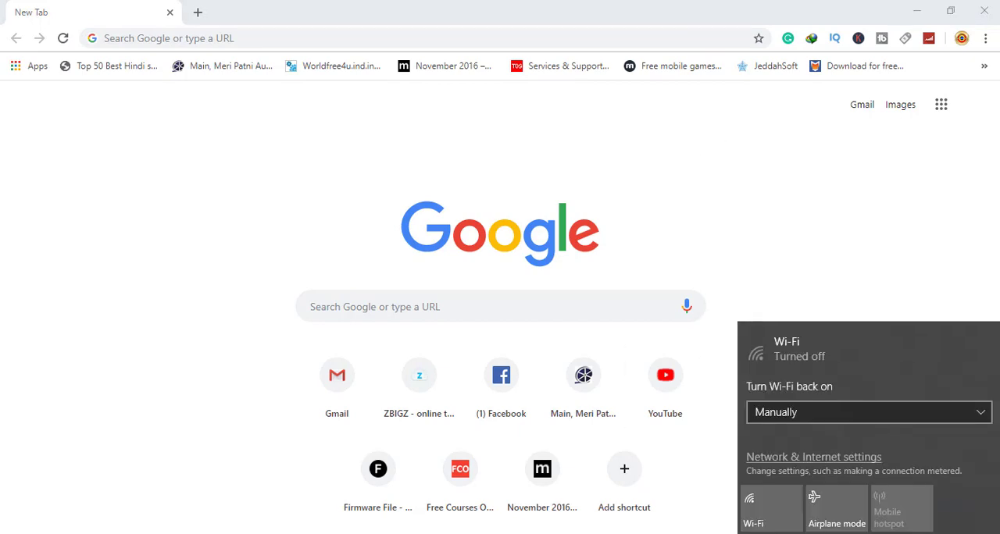
click(761, 509)
click(671, 183)
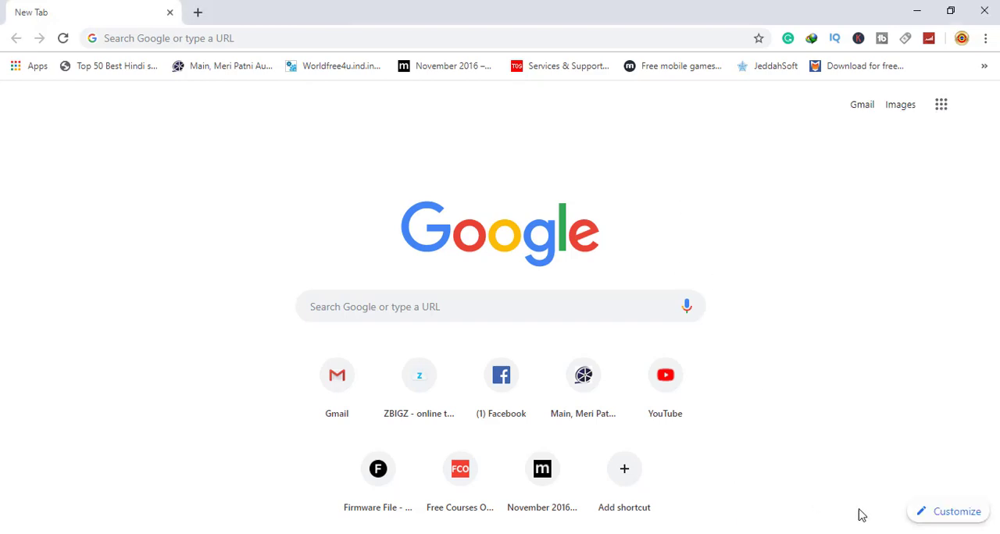
click(867, 533)
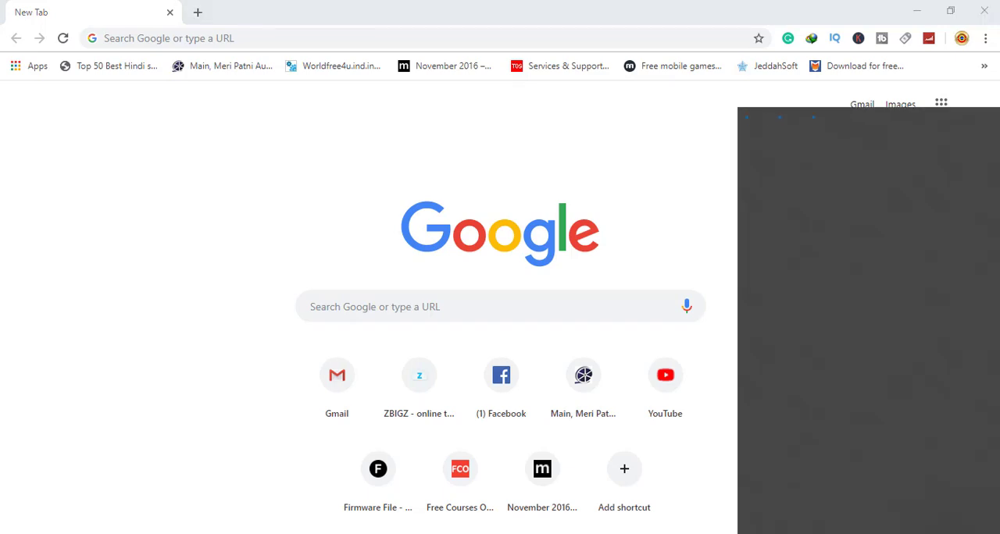
click(691, 248)
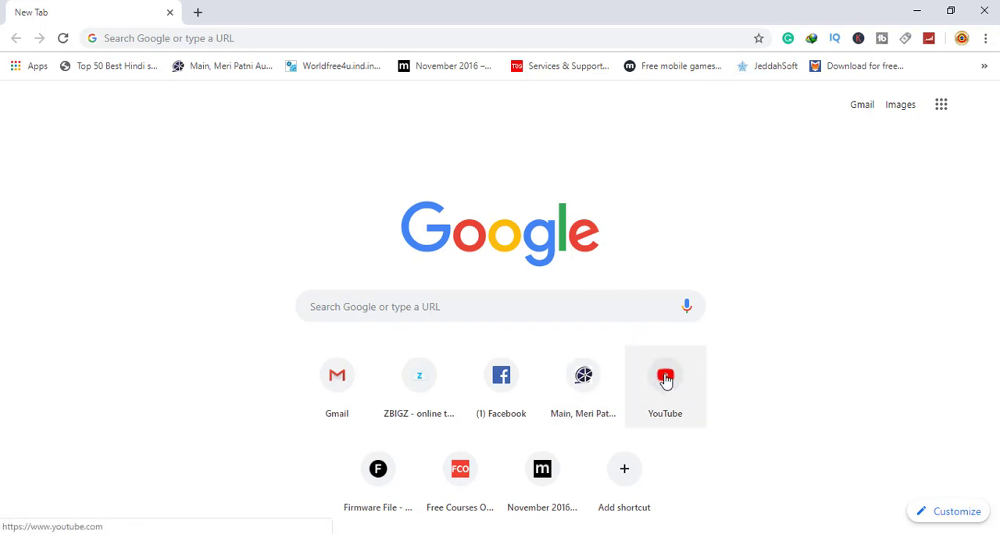
Open YouTube, go to the account's own channel page and switch it to channel customization
click(222, 39)
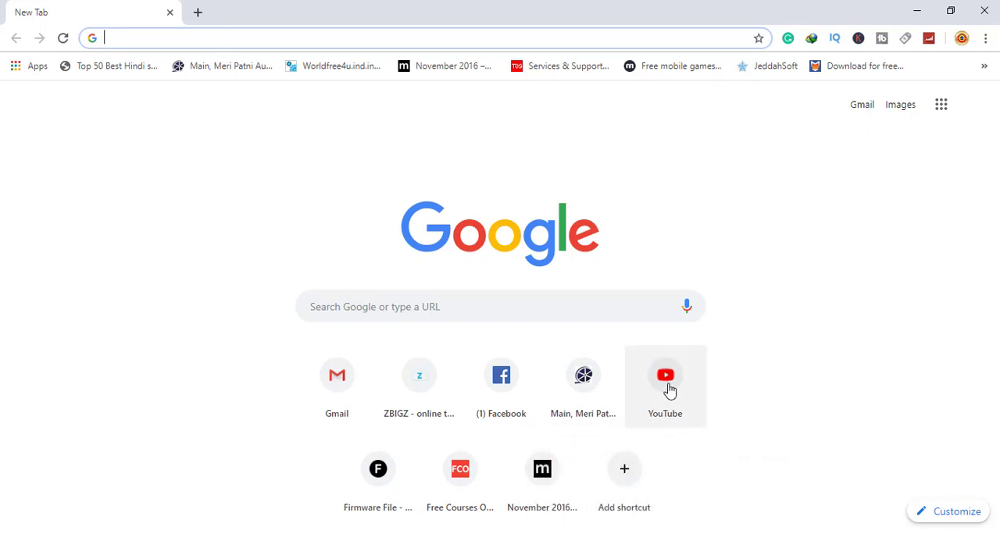
click(666, 386)
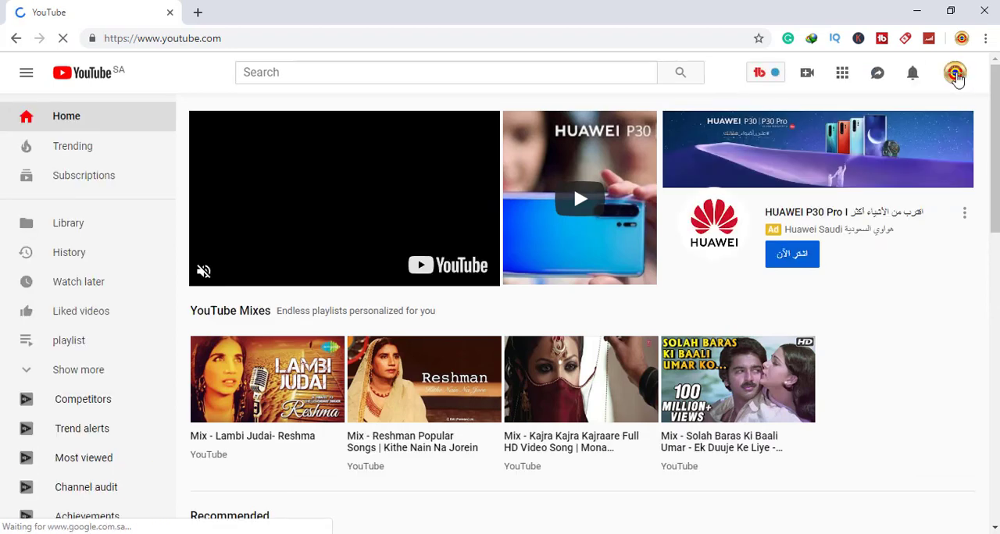
click(956, 75)
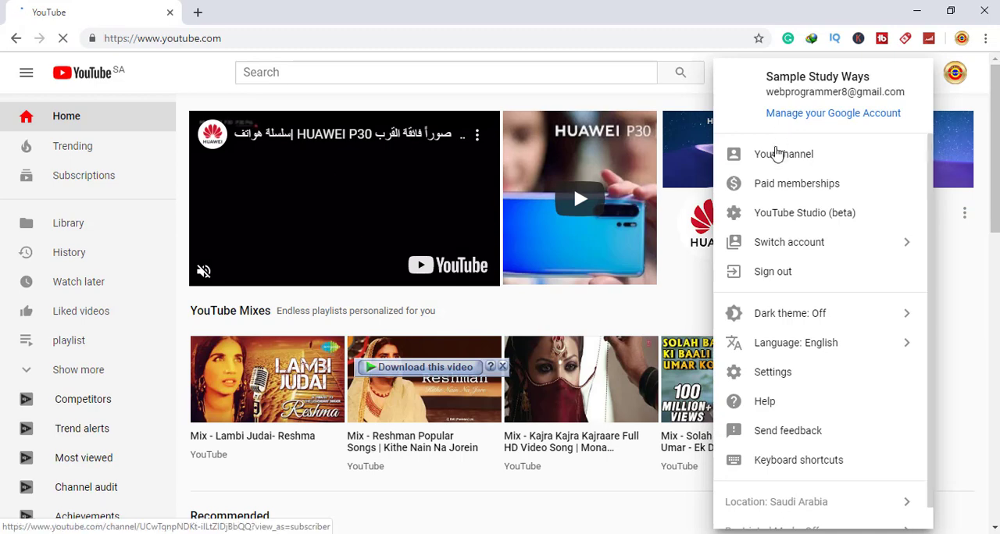
click(776, 157)
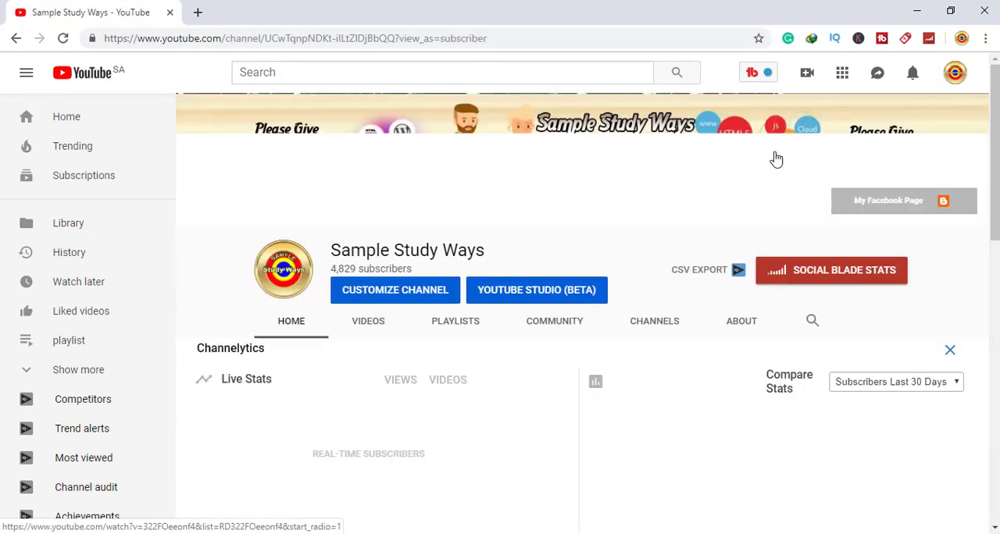
click(422, 296)
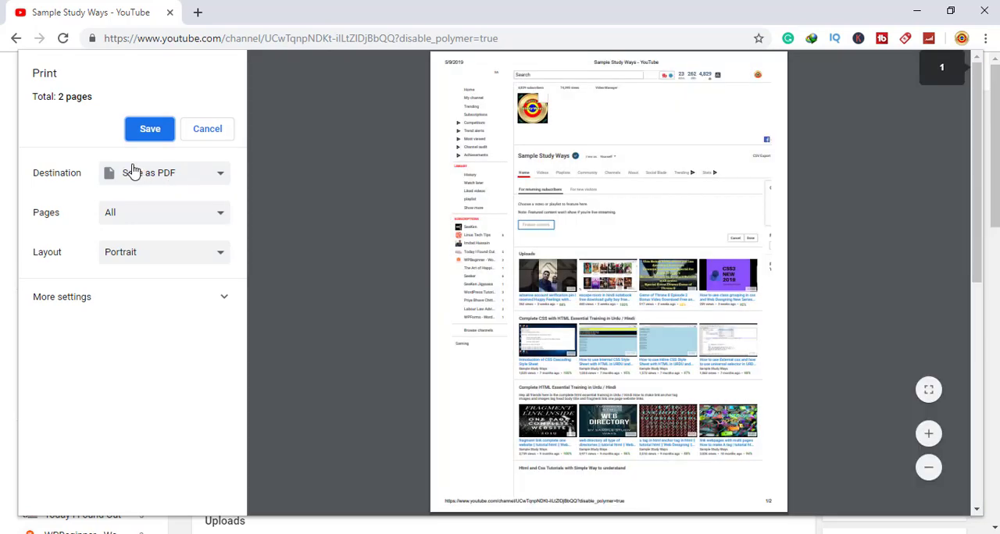
Print the channel page with the destination Save as PDF, choosing the Desktop folder "Everythin convert in pdf" for the output
click(224, 182)
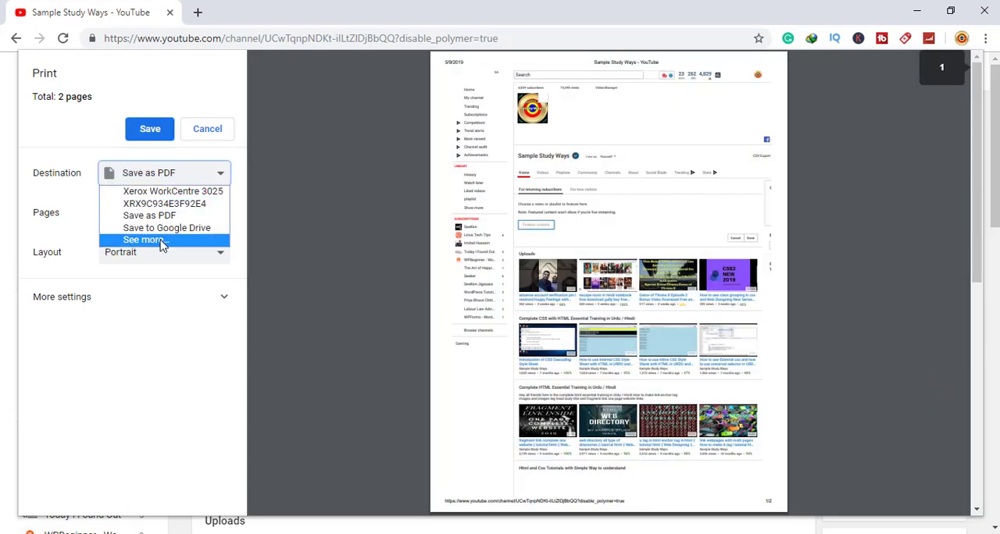
click(169, 216)
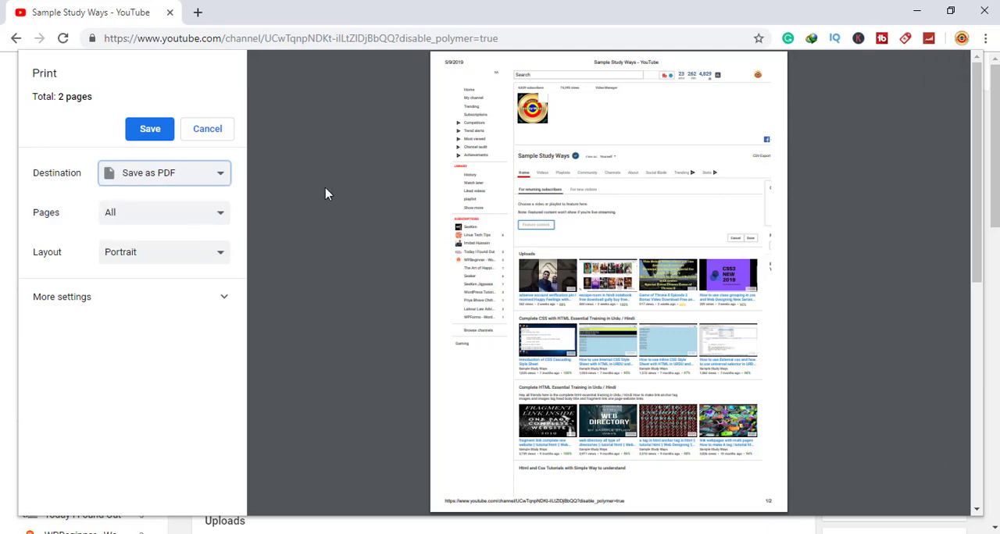
click(138, 130)
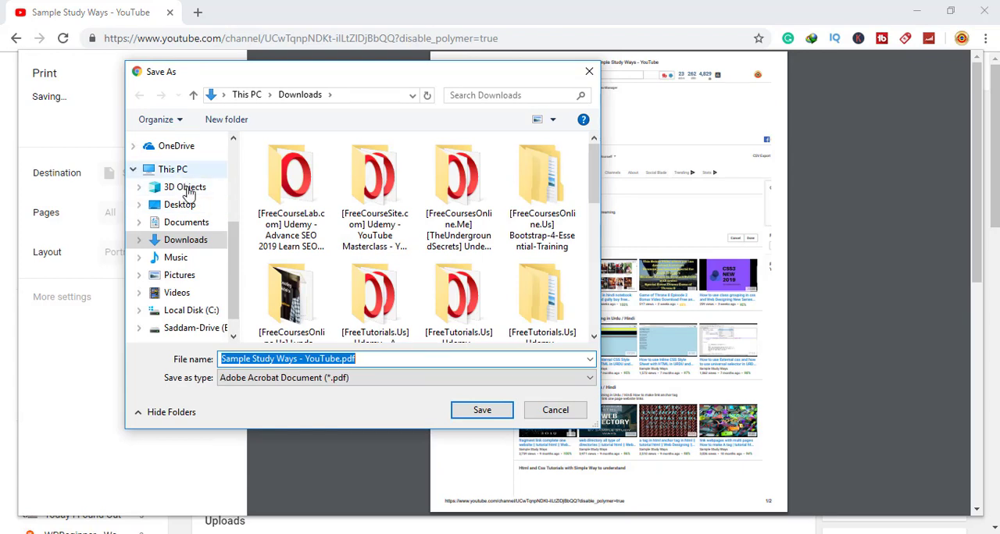
click(186, 205)
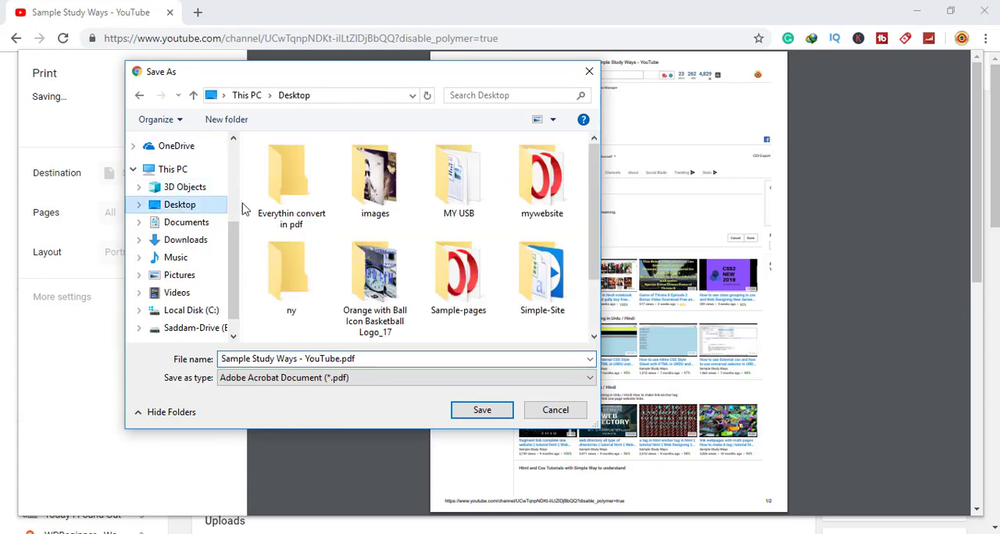
double_click(275, 205)
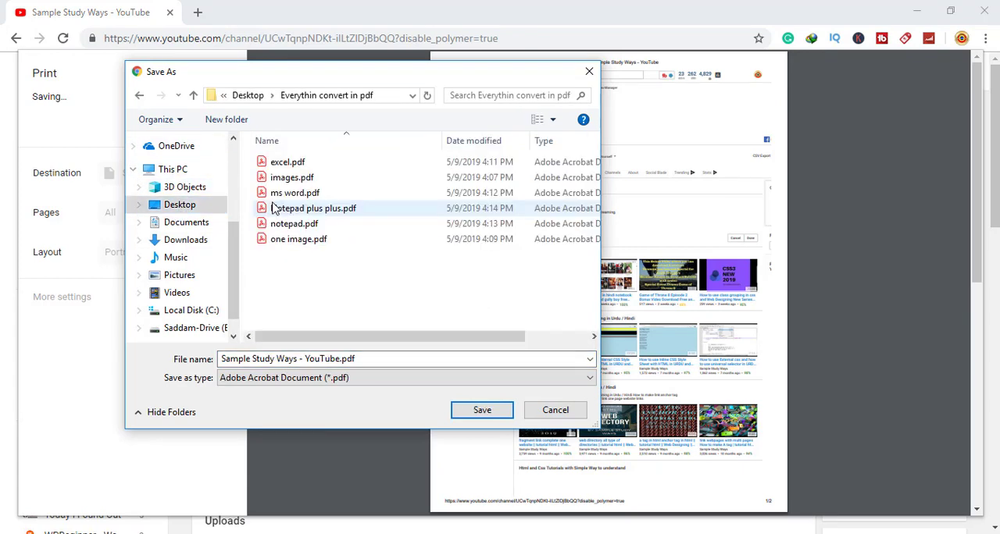
Insert "by internet -" before "YouTube" in the suggested file name and save the channel page as a PDF
click(363, 358)
click(362, 359)
key(Left)
key(Left)
key(Left)
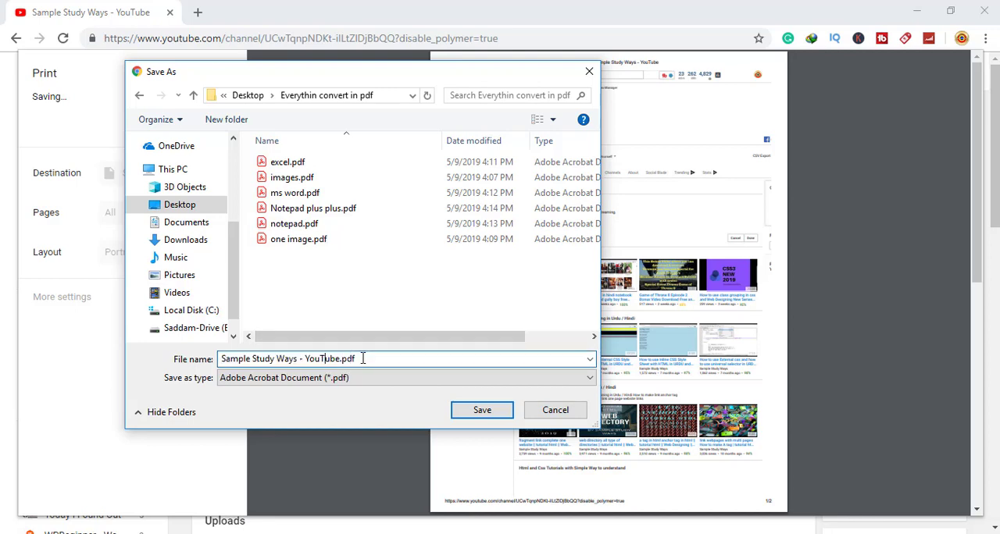
text(-)
key(Left)
key(Left)
text(by im)
text(ter)
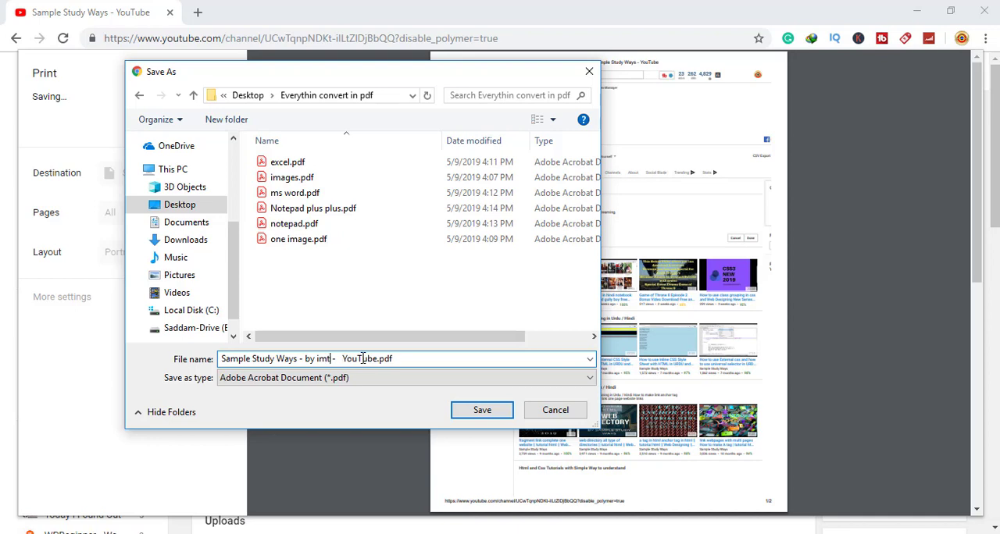
key(BackSpace)
key(BackSpace)
key(BackSpace)
key(BackSpace)
text(nternet)
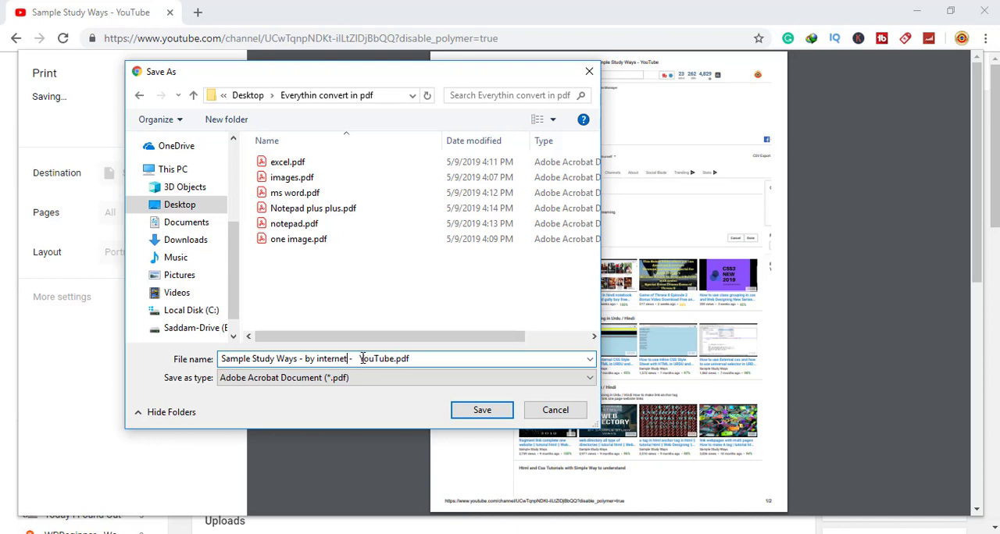
click(464, 413)
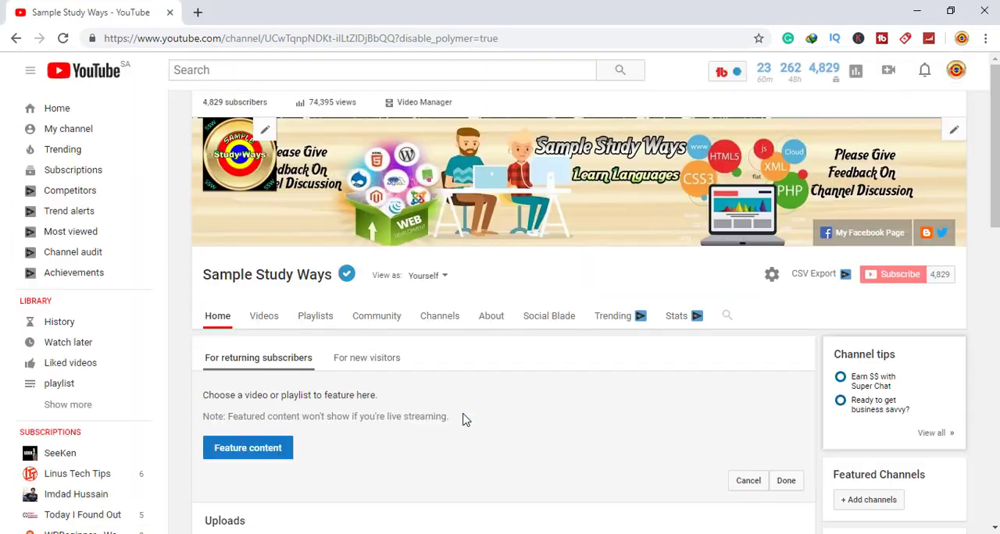
Minimize the browser, view the channel page's PDF from the "Everythin convert in pdf" folder, and close the PDF and the folder
click(915, 9)
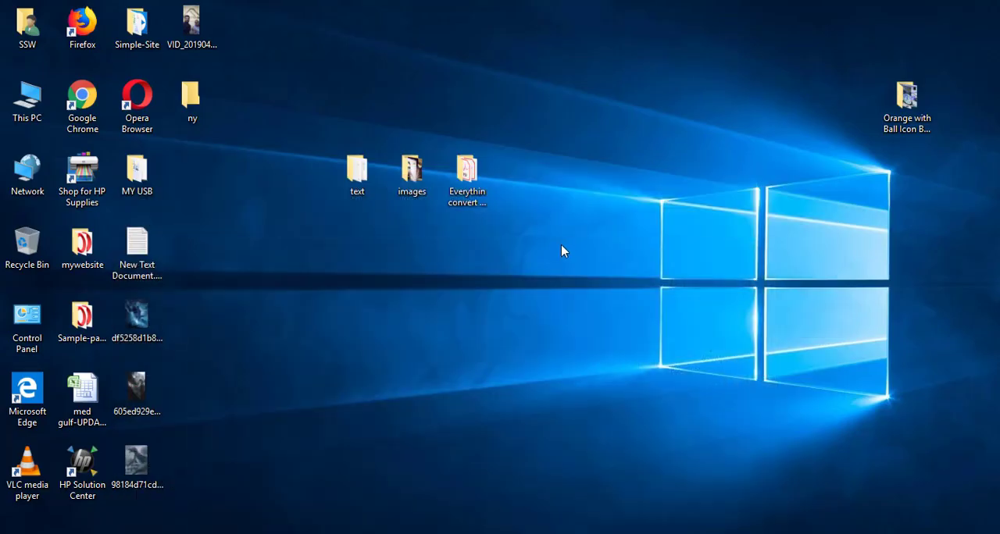
double_click(471, 189)
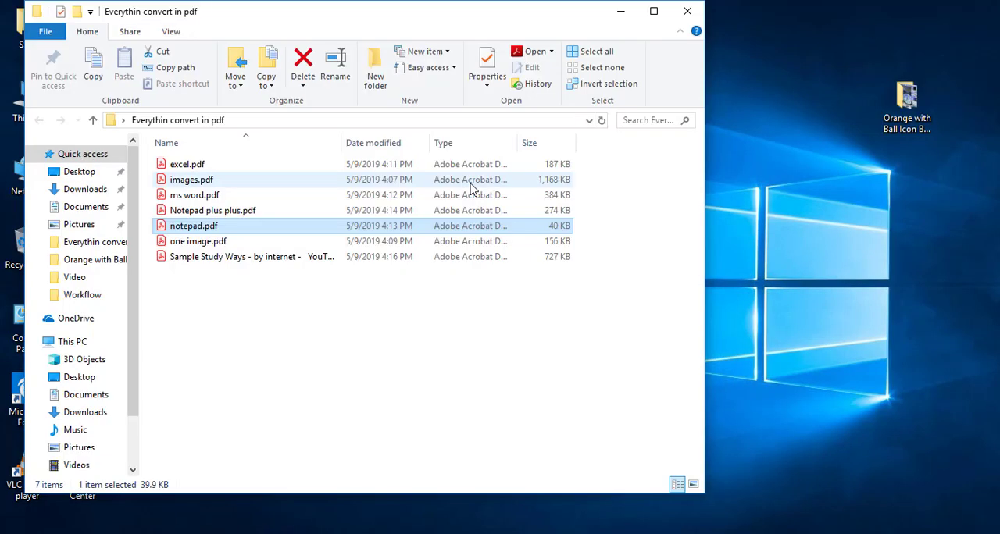
double_click(196, 258)
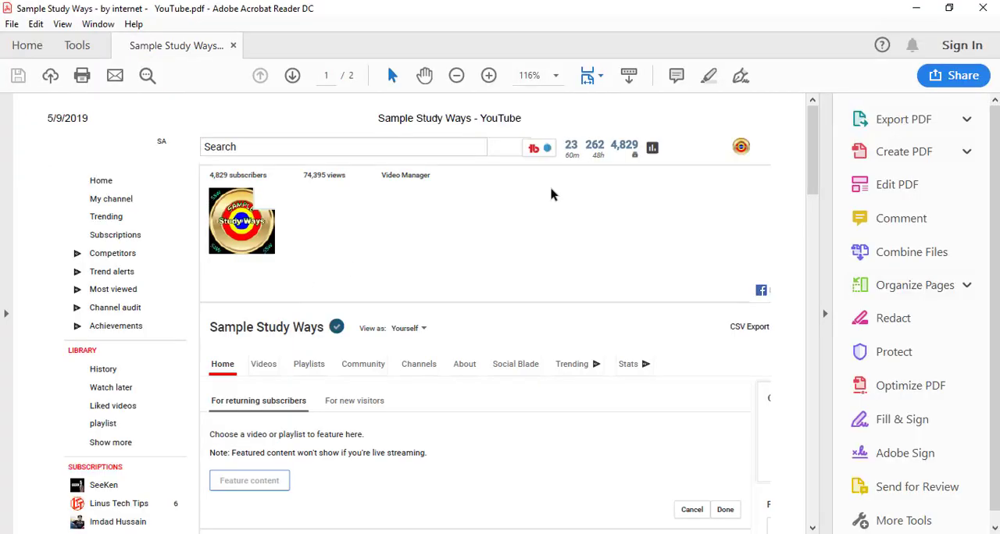
drag(816, 159, 820, 109)
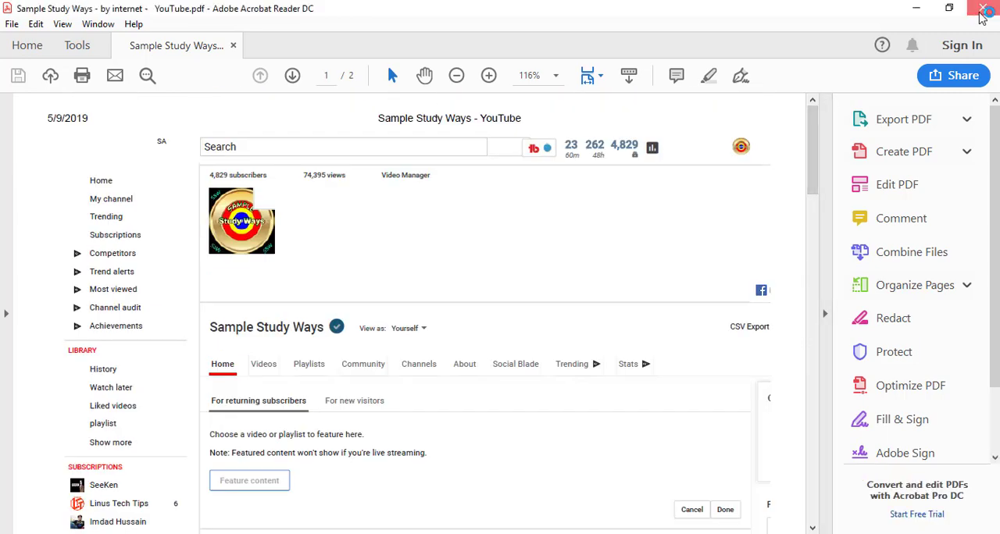
click(992, 7)
click(688, 11)
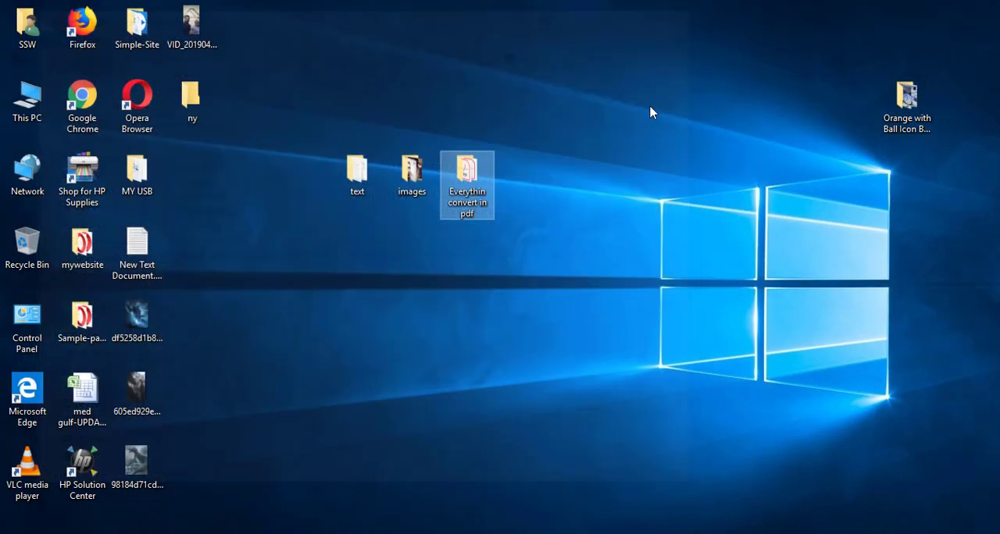
Close Notepad++ and switch to the Word document with the list of file types
click(506, 514)
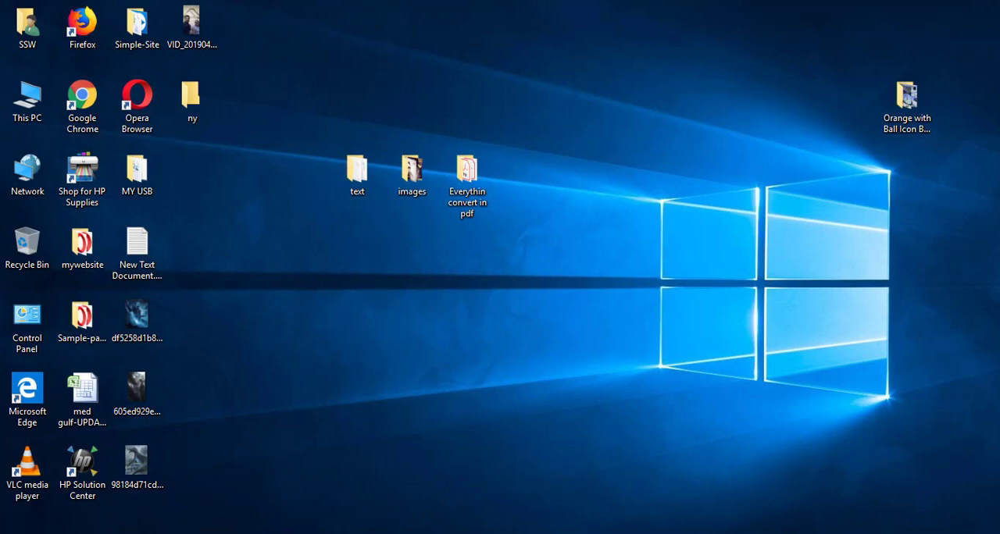
click(603, 532)
click(987, 5)
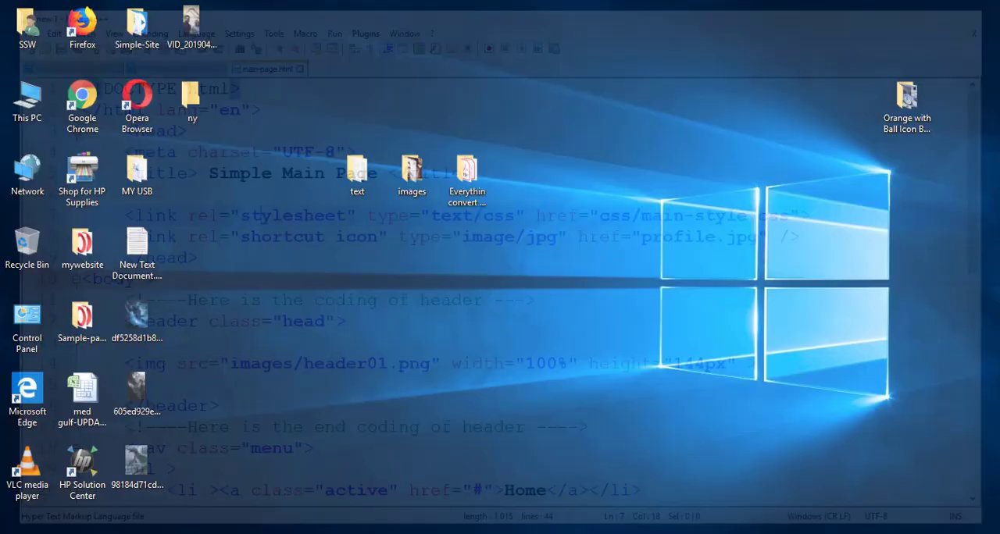
click(631, 530)
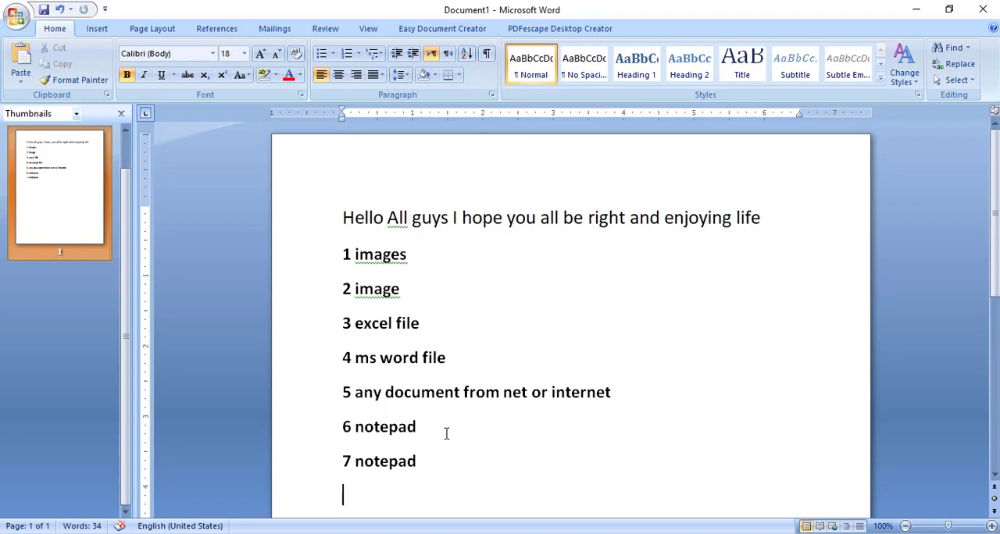
key(Return)
key(Return)
key(Return)
key(Return)
key(BackSpace)
key(BackSpace)
key(BackSpace)
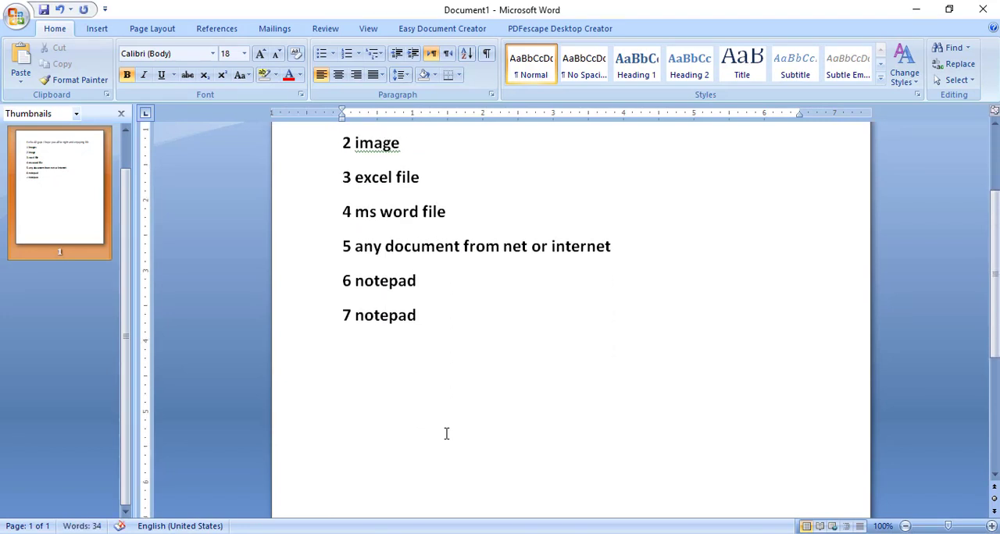